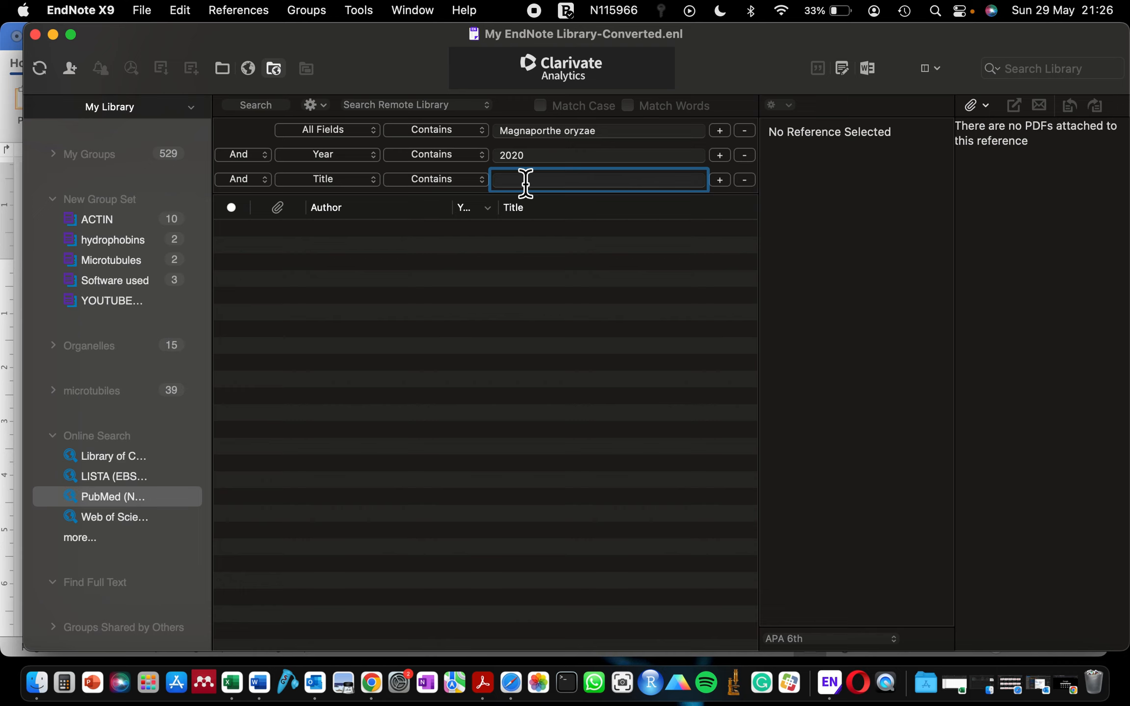
Search PubMed for Magnaporthe oryzae references from 2020 with appressorium in the title and retrieve references 1 through 6.
{"action": "type", "text": "appressorium"}
{"action": "key", "text": "Return"}
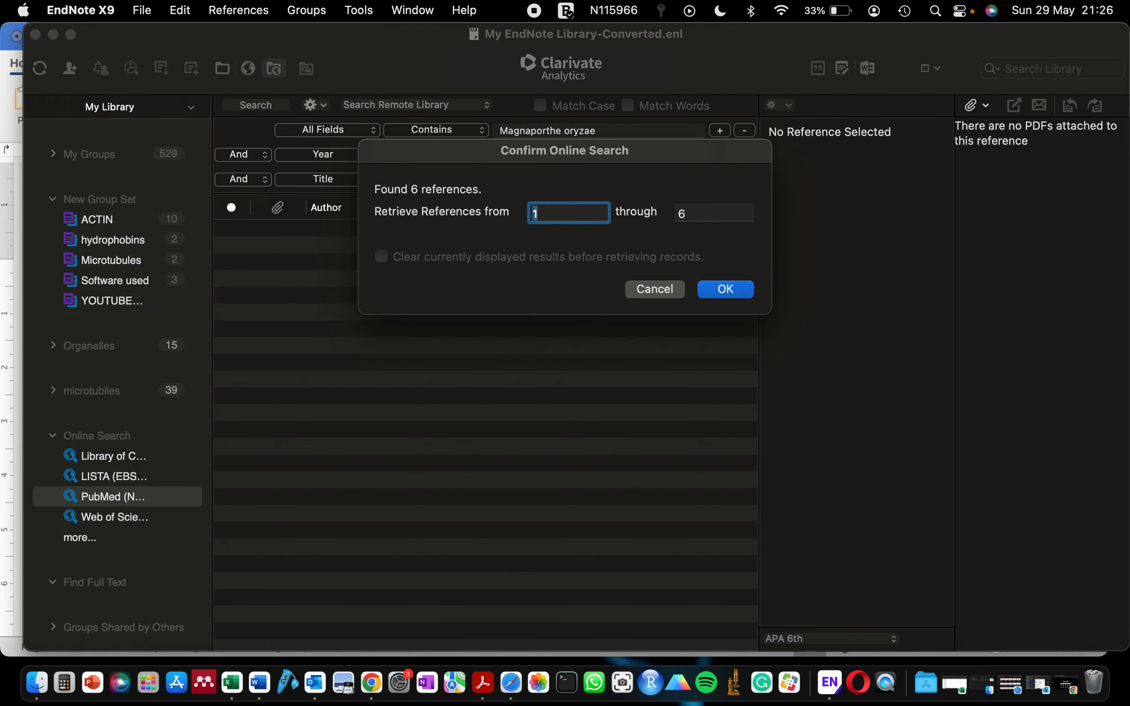
{"action": "left_click", "coordinate": [692, 216]}
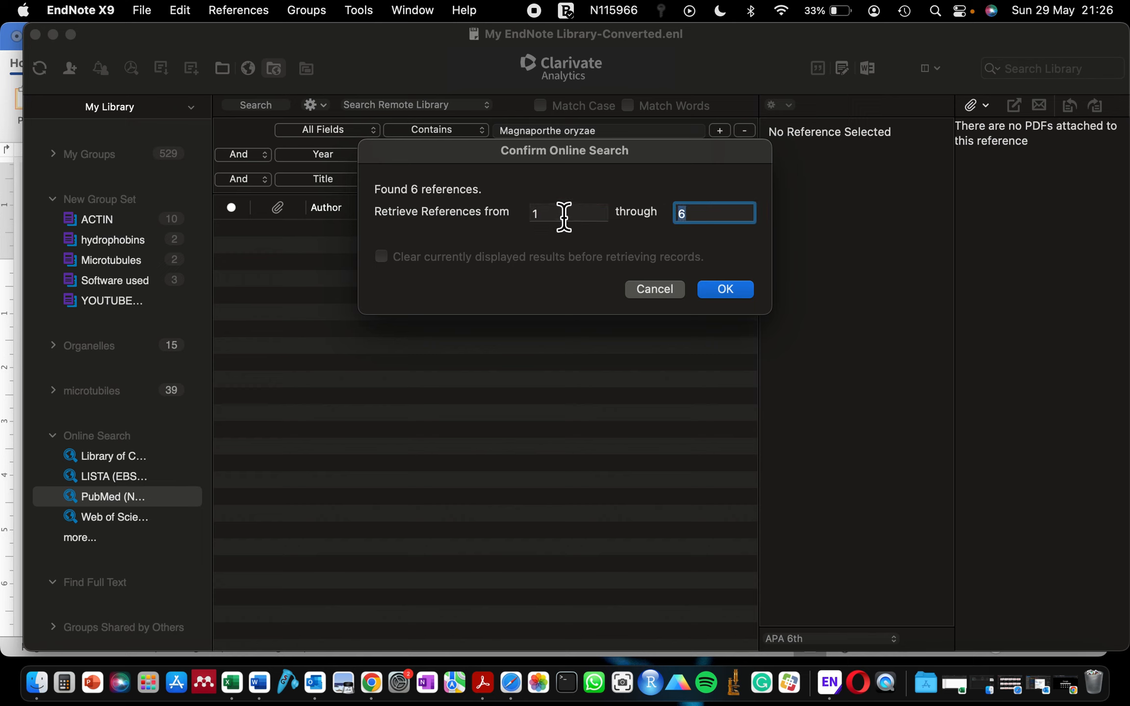
{"action": "left_click", "coordinate": [714, 218]}
{"action": "left_click", "coordinate": [729, 289]}
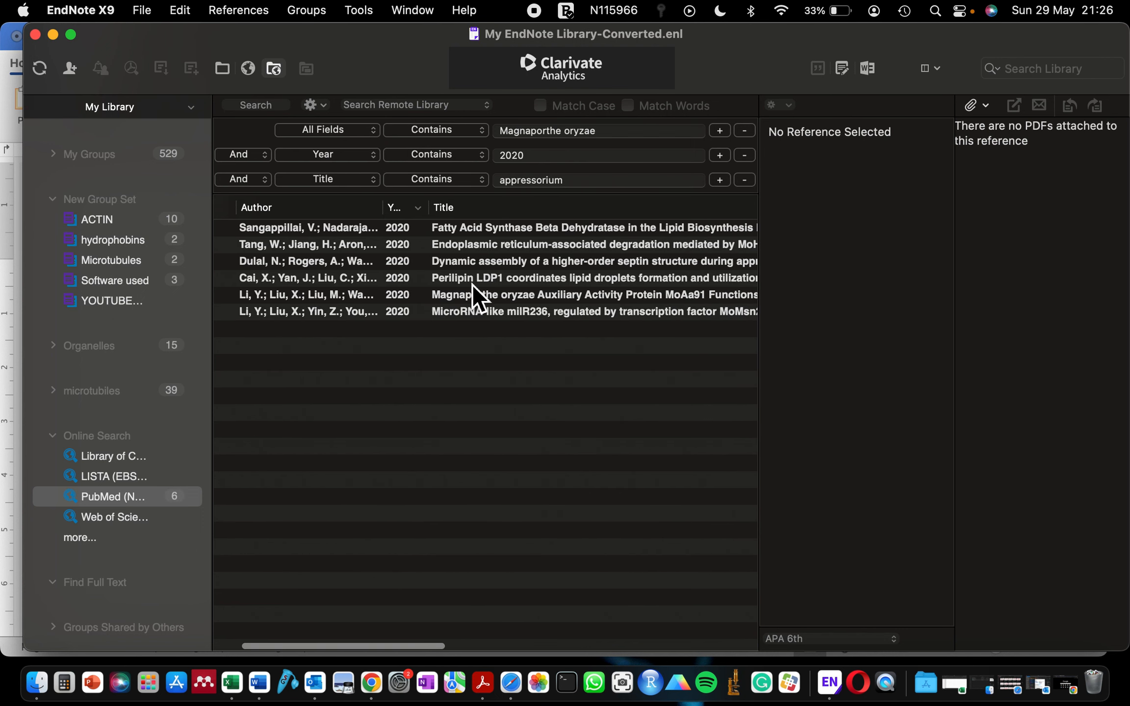
Examine the details of the Fatty Acid Synthase and Endoplasmic reticulum-associated degradation references in the search results.
{"action": "left_click", "coordinate": [446, 235]}
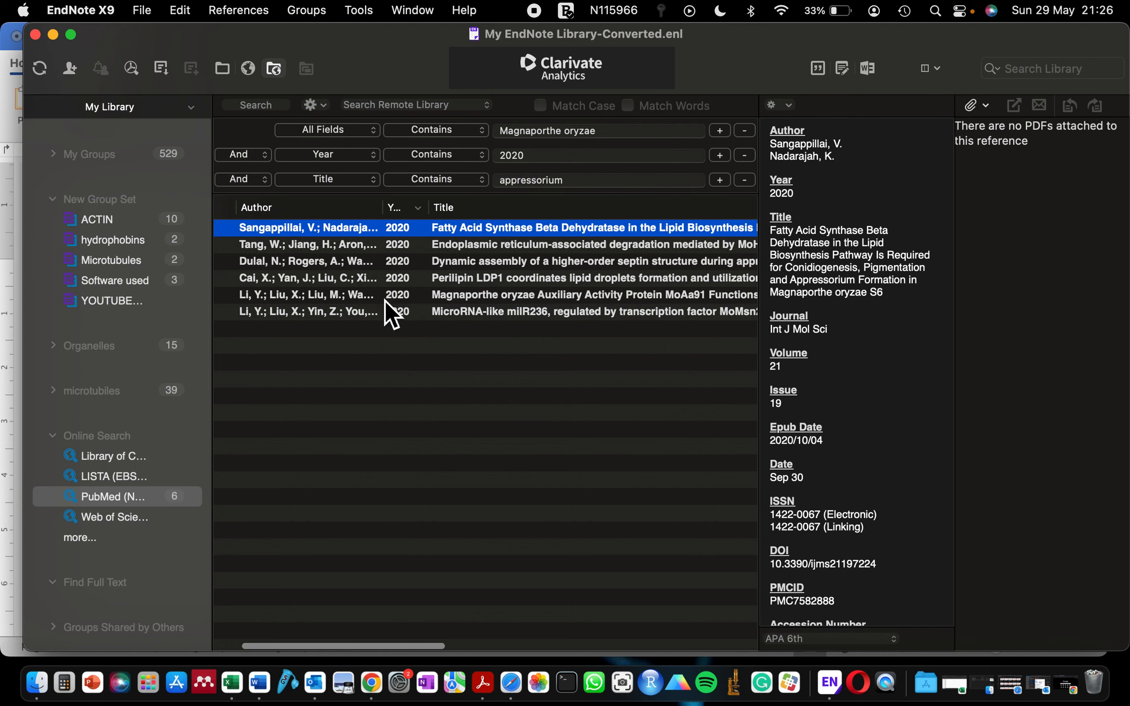
{"action": "scroll", "coordinate": [426, 280], "scroll_direction": "right", "scroll_amount": 5}
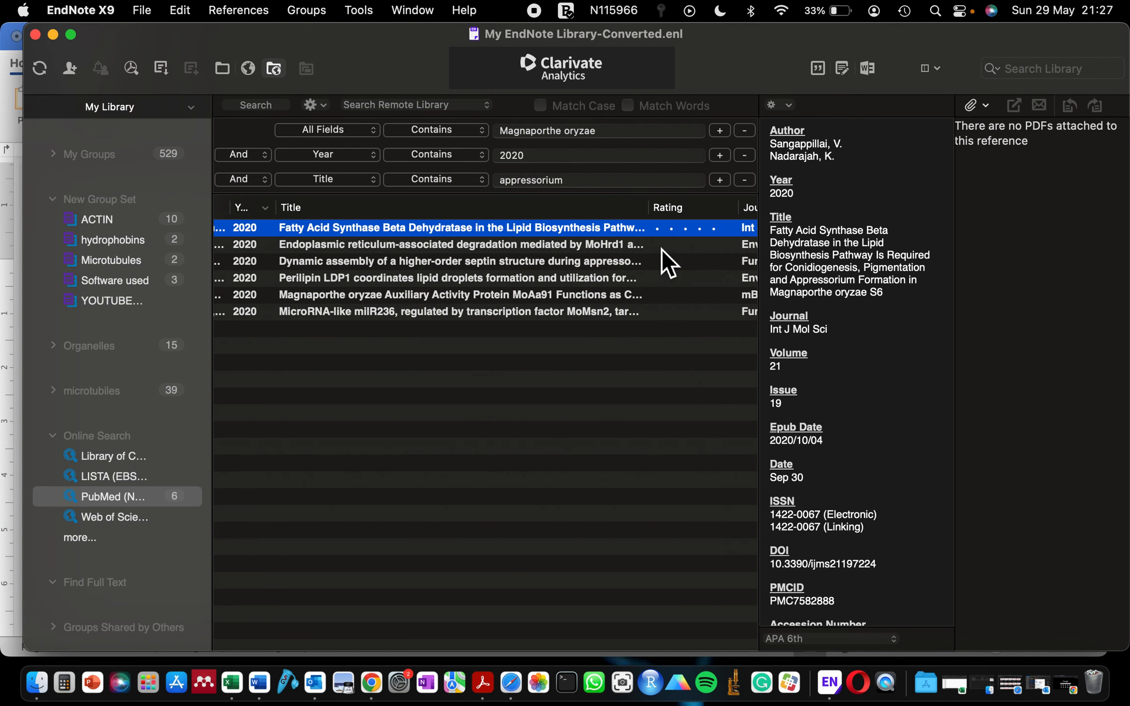
{"action": "left_click", "coordinate": [482, 245]}
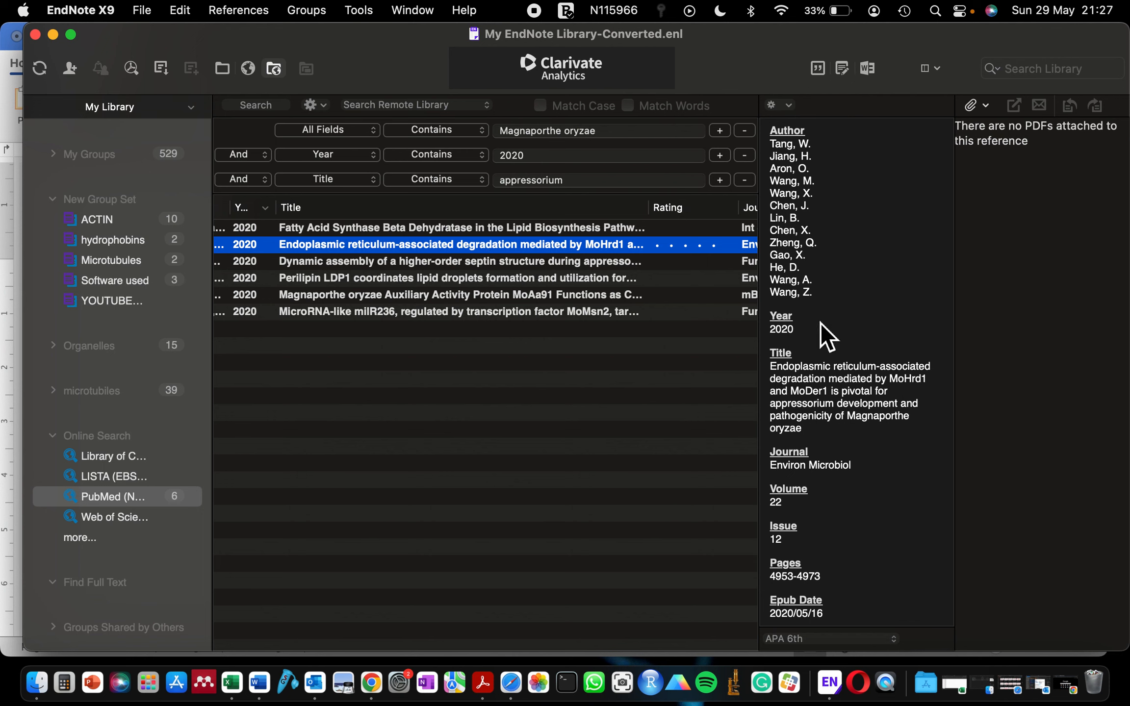
{"action": "left_click_drag", "start_coordinate": [829, 391], "coordinate": [783, 367]}
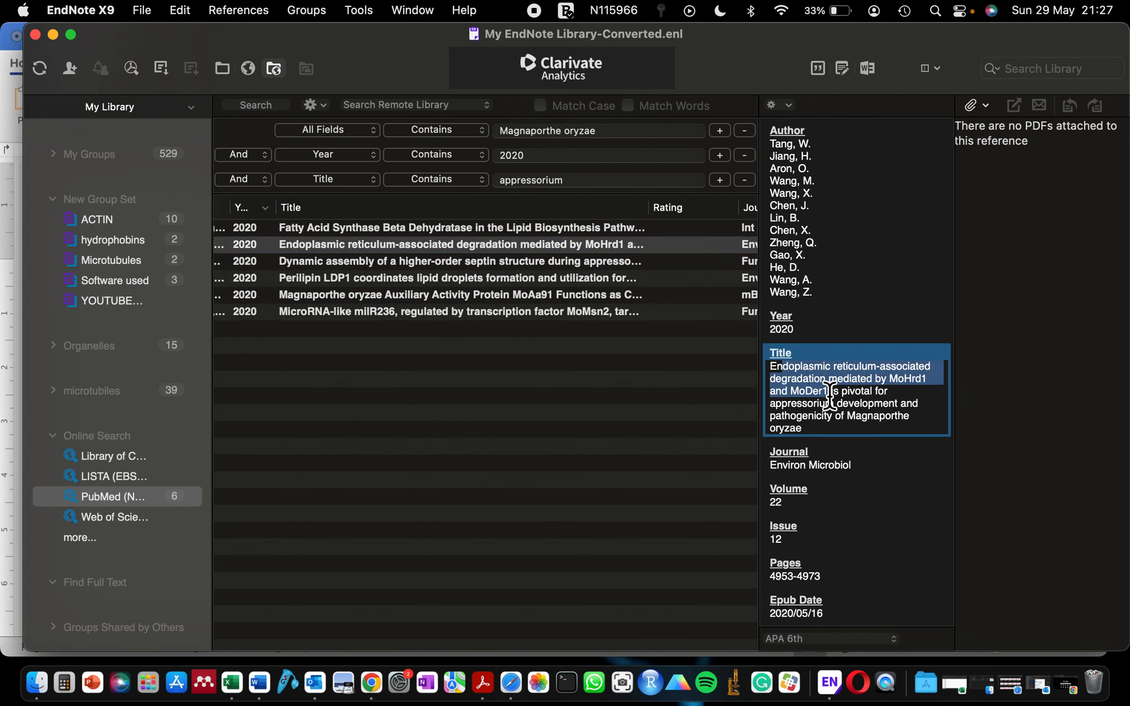
Widen the PDF pane and the results list by narrowing the reference details pane between them.
{"action": "left_click_drag", "start_coordinate": [763, 197], "coordinate": [751, 223]}
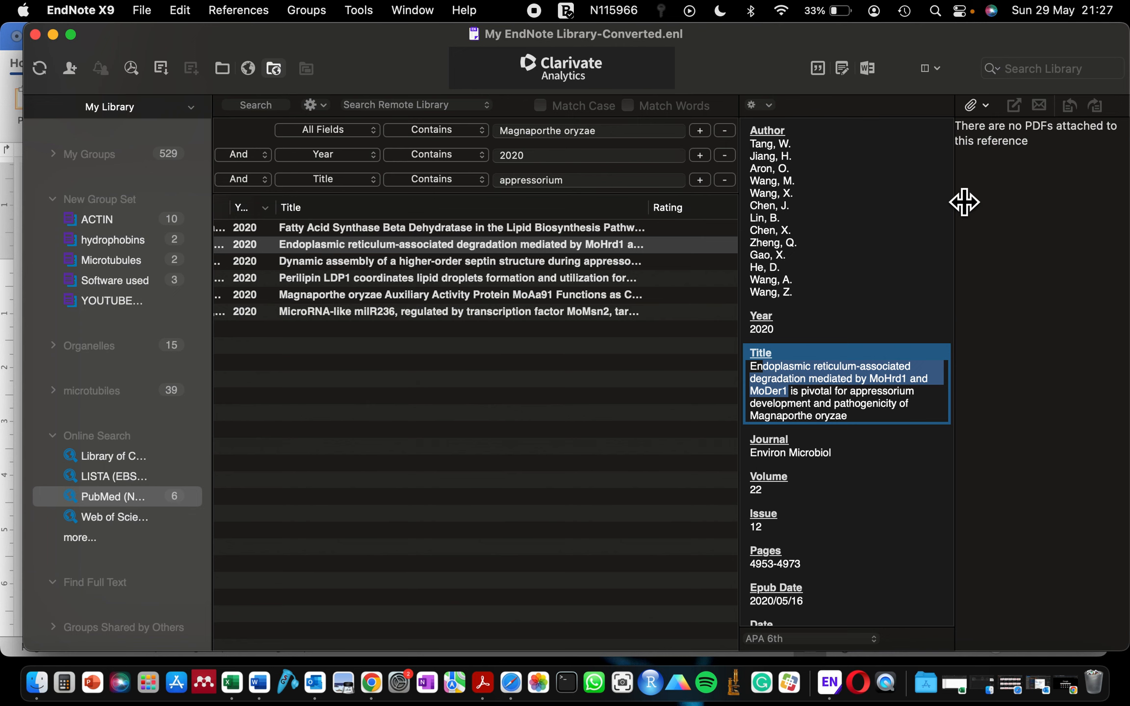
{"action": "left_click_drag", "start_coordinate": [963, 202], "coordinate": [902, 201]}
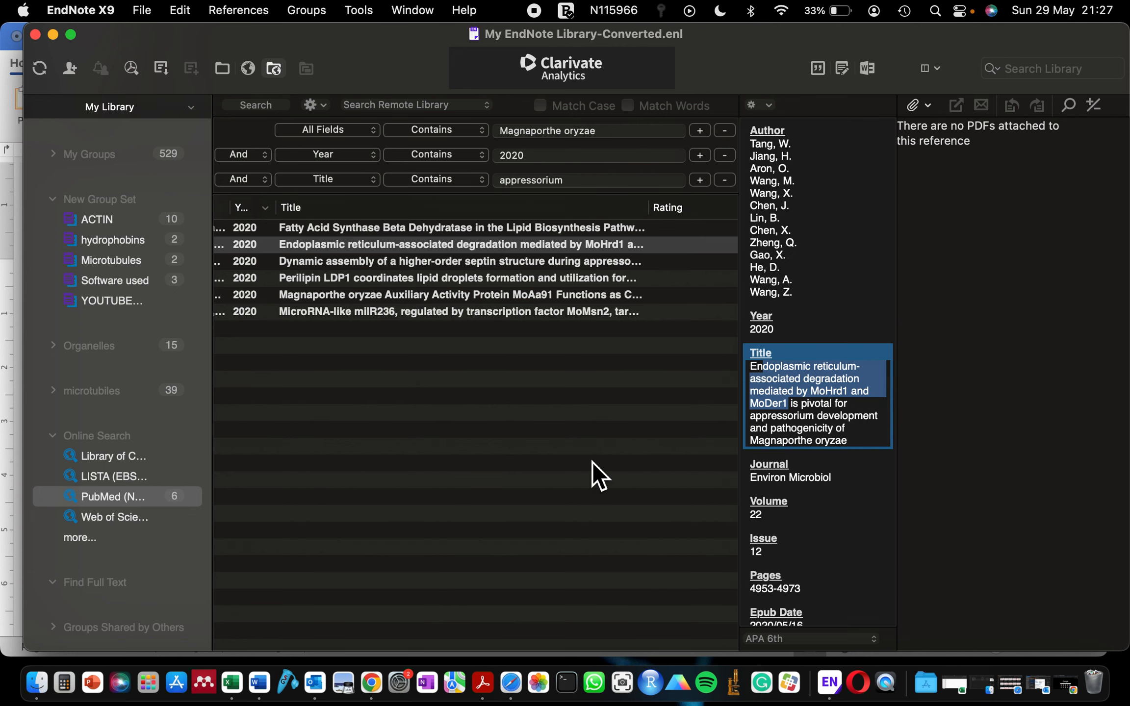
{"action": "scroll", "coordinate": [419, 377], "scroll_direction": "left", "scroll_amount": 5}
{"action": "left_click", "coordinate": [465, 362]}
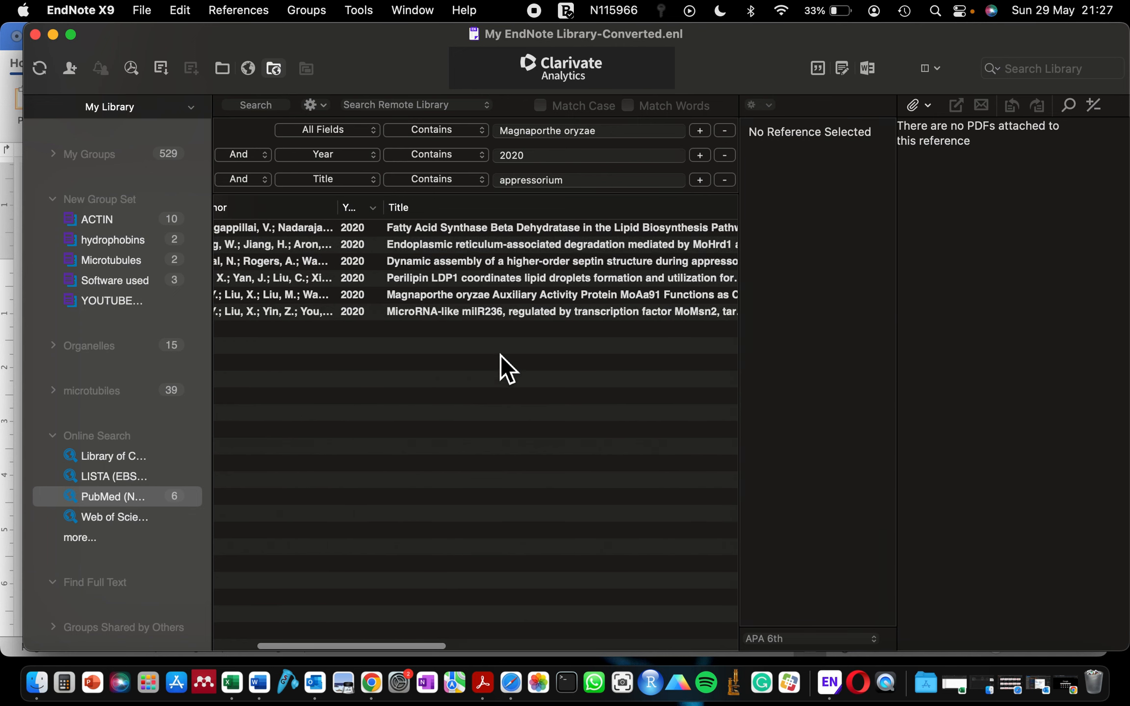
{"action": "left_click_drag", "start_coordinate": [747, 291], "coordinate": [821, 292]}
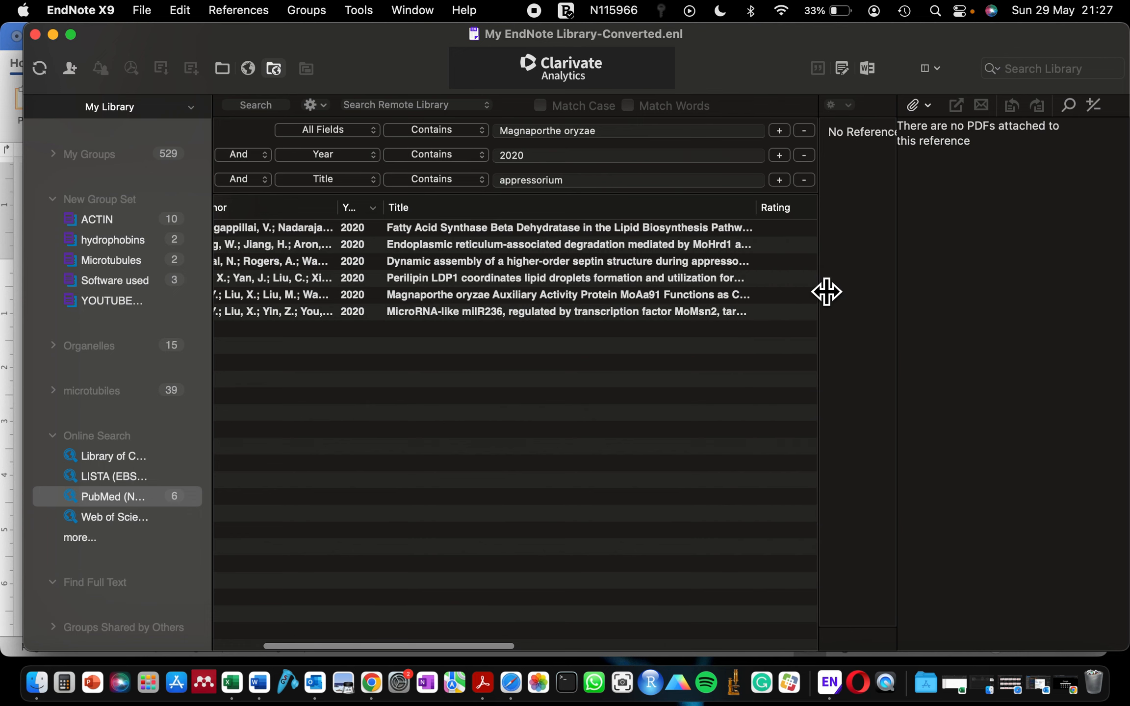
{"action": "scroll", "coordinate": [543, 410], "scroll_direction": "left", "scroll_amount": 5}
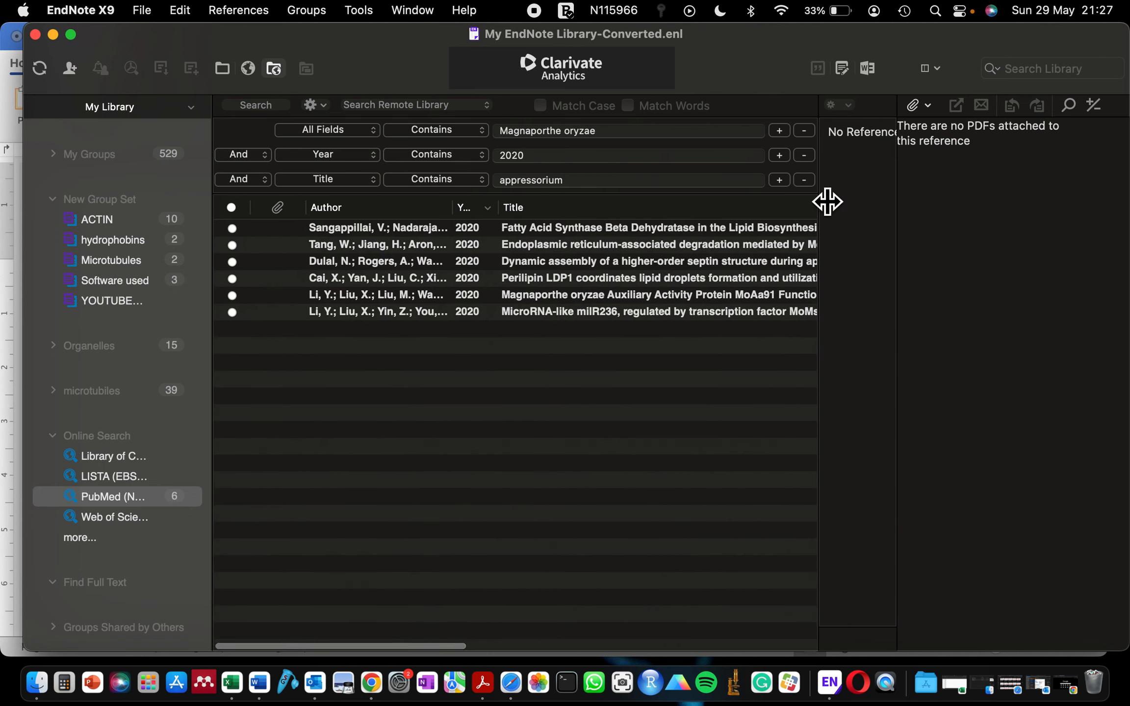
Examine the details of individual retrieved references, including the septin structure and Fatty Acid Synthase papers.
{"action": "left_click", "coordinate": [764, 229]}
{"action": "left_click", "coordinate": [417, 333]}
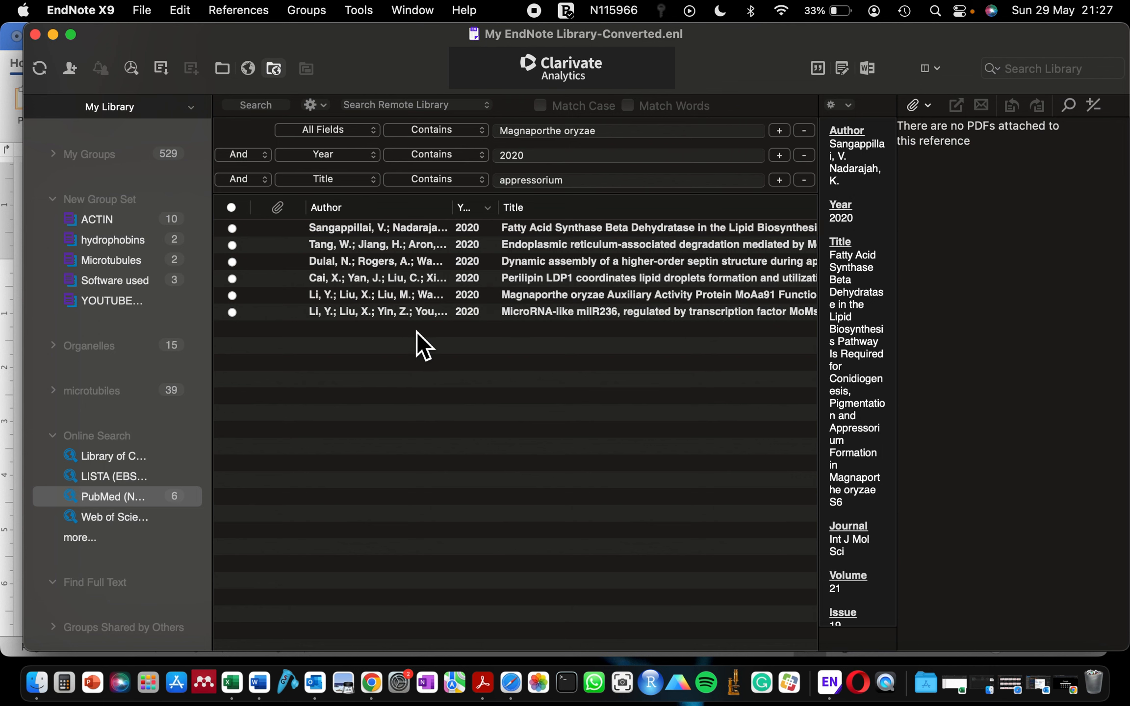
{"action": "left_click", "coordinate": [354, 290]}
{"action": "left_click", "coordinate": [326, 261]}
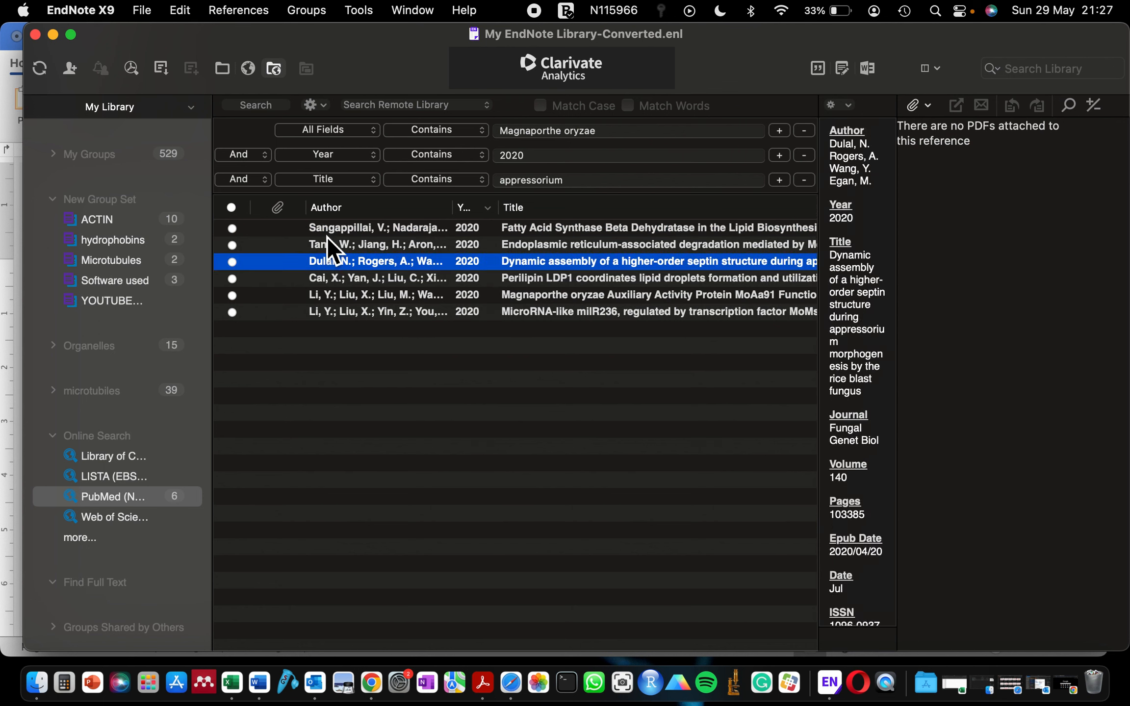
{"action": "left_click", "coordinate": [326, 234]}
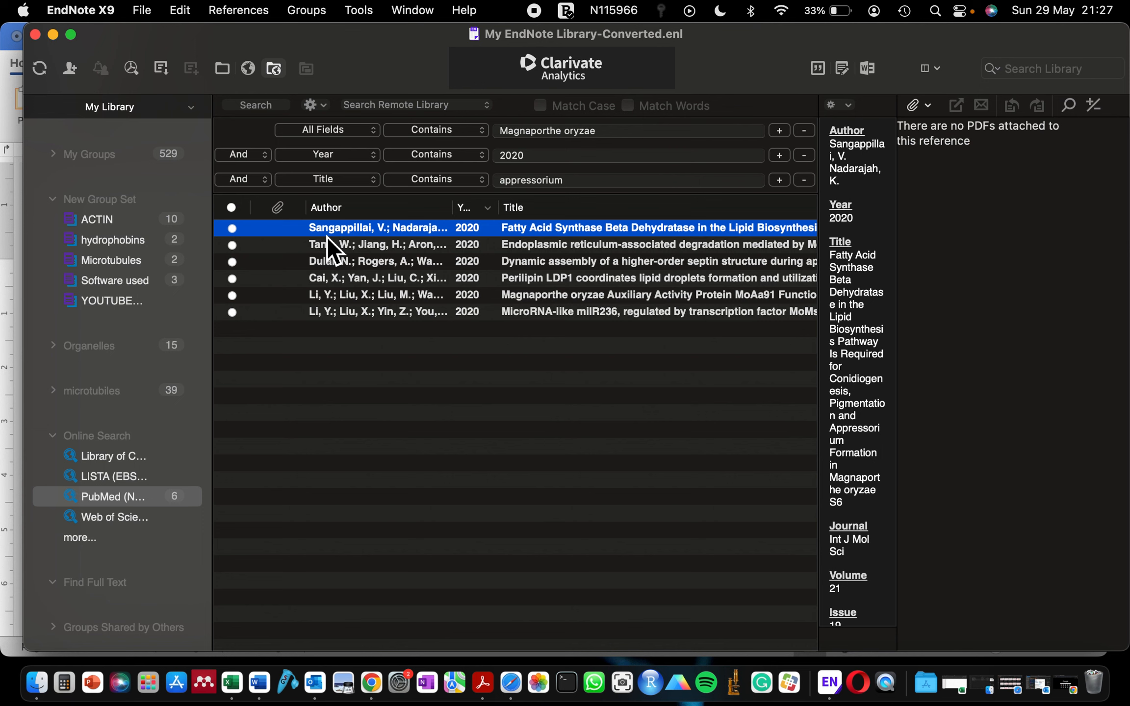
Select all six retrieved PubMed references and run Find Full Text on them.
{"action": "right_click", "coordinate": [326, 236]}
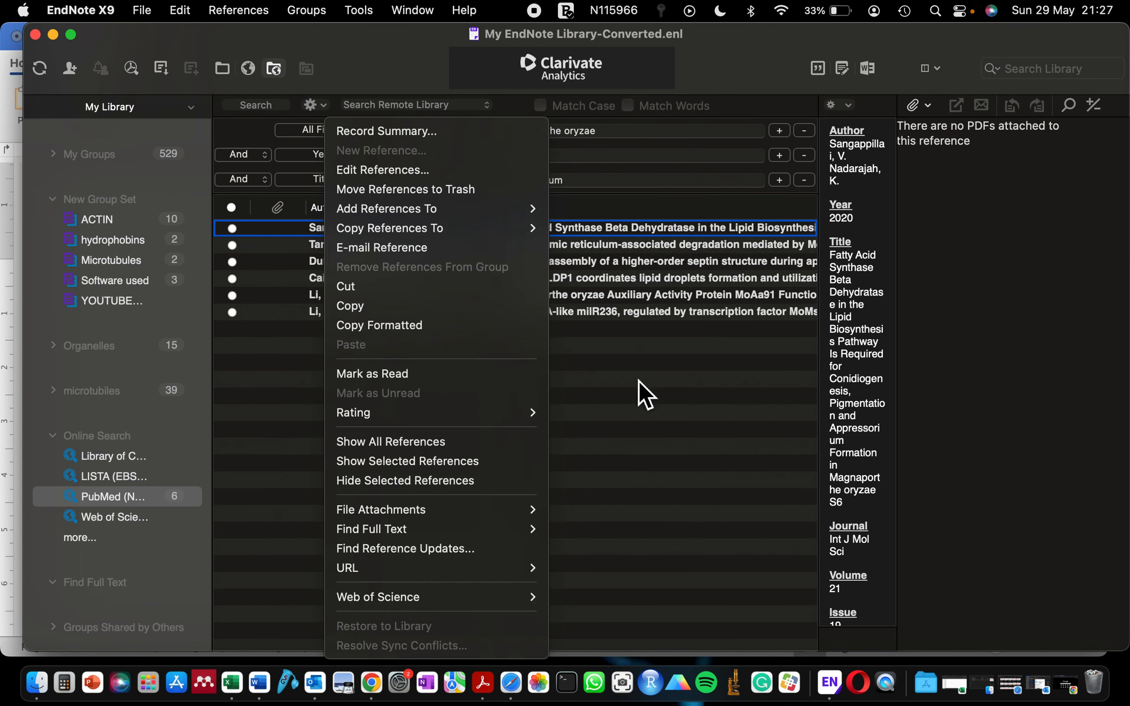
{"action": "left_click", "coordinate": [296, 387]}
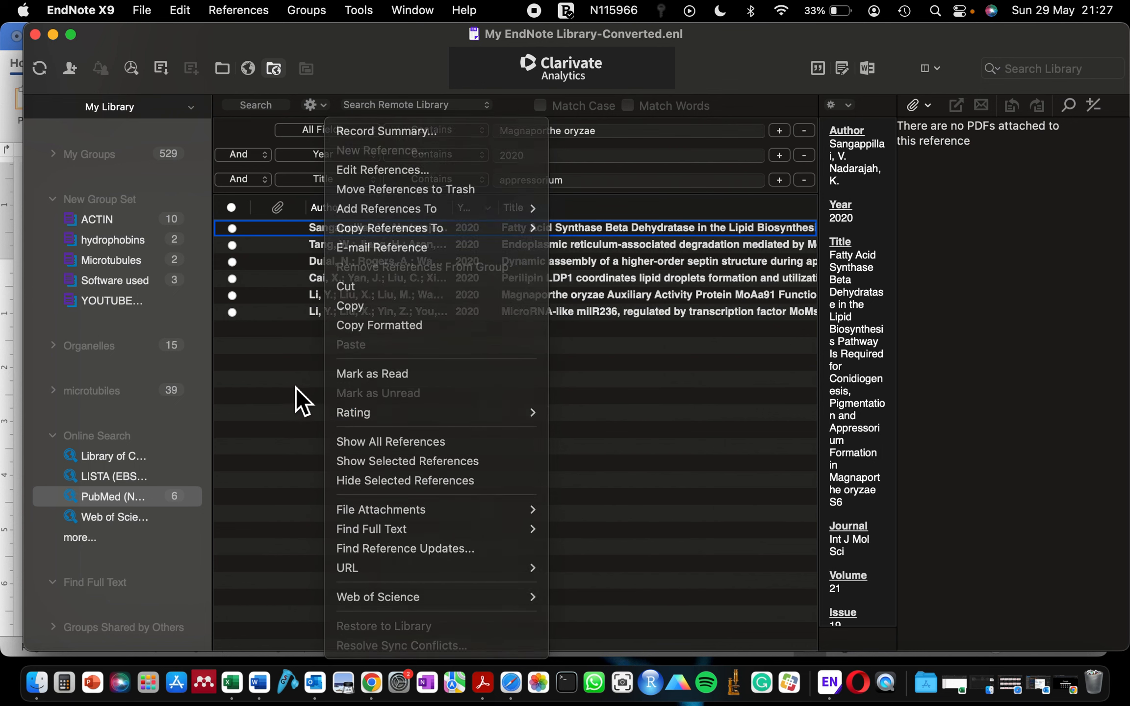
{"action": "left_click_drag", "start_coordinate": [324, 391], "coordinate": [306, 204]}
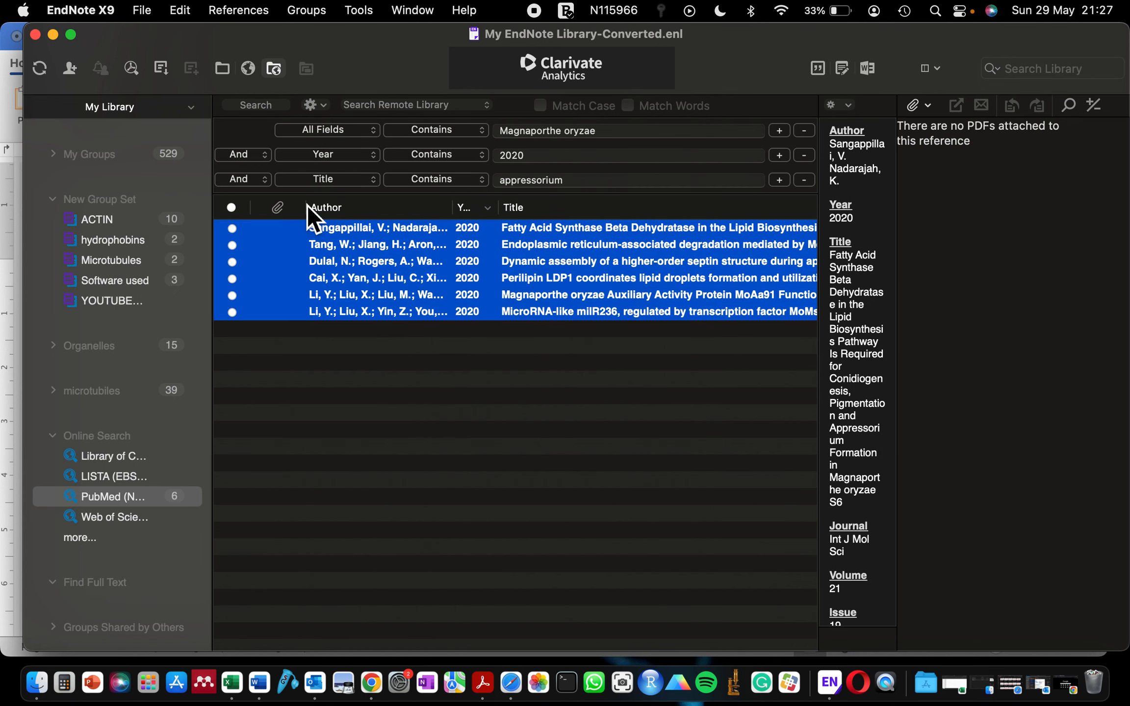
{"action": "left_click", "coordinate": [131, 67]}
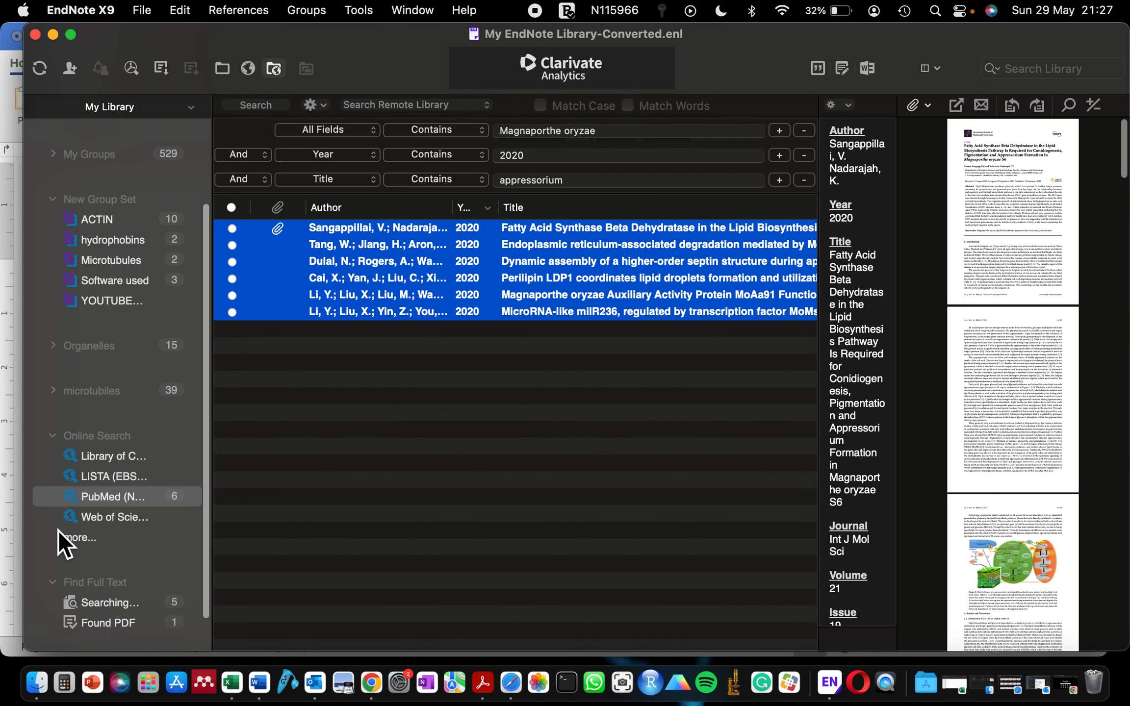
Check which references landed in the Not found and Found PDF groups of the full-text search.
{"action": "scroll", "coordinate": [134, 628], "scroll_direction": "down", "scroll_amount": 1}
{"action": "scroll", "coordinate": [137, 601], "scroll_direction": "down", "scroll_amount": 1}
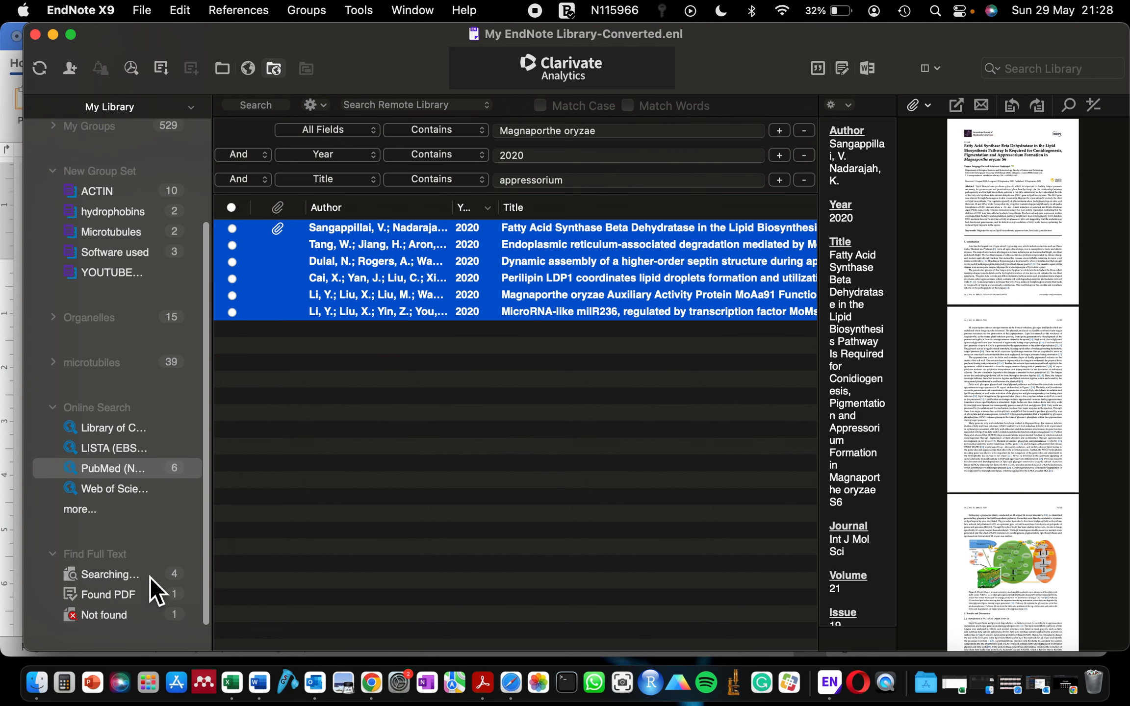
{"action": "left_click", "coordinate": [111, 622]}
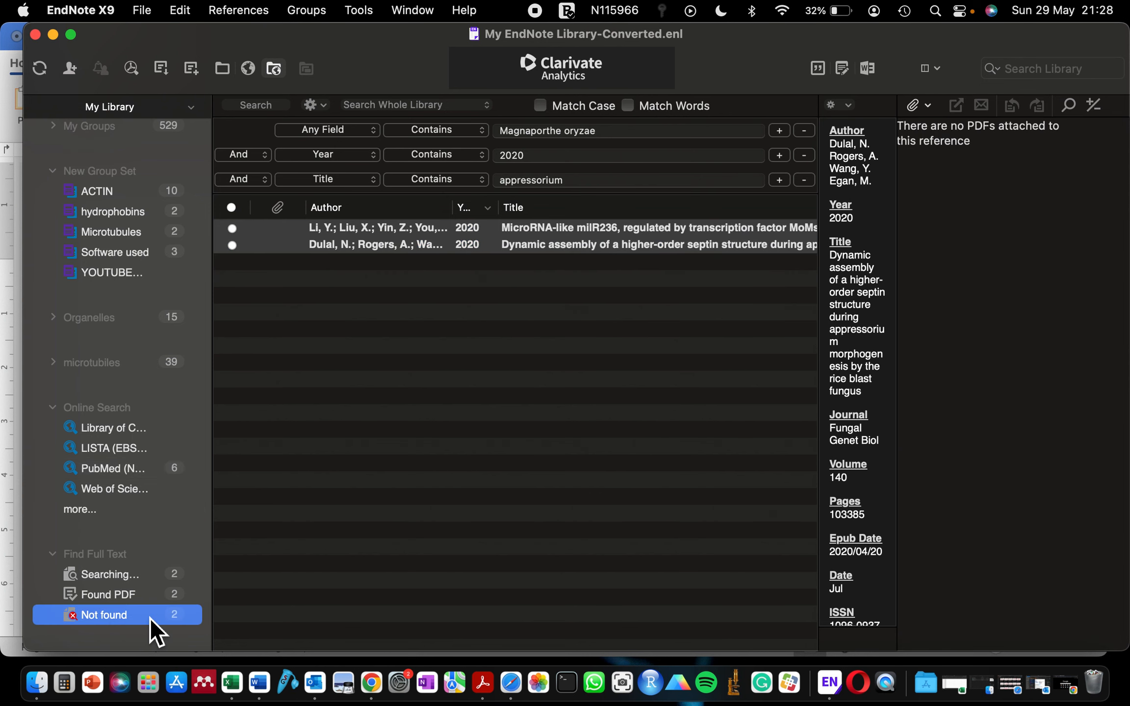
{"action": "left_click", "coordinate": [137, 594]}
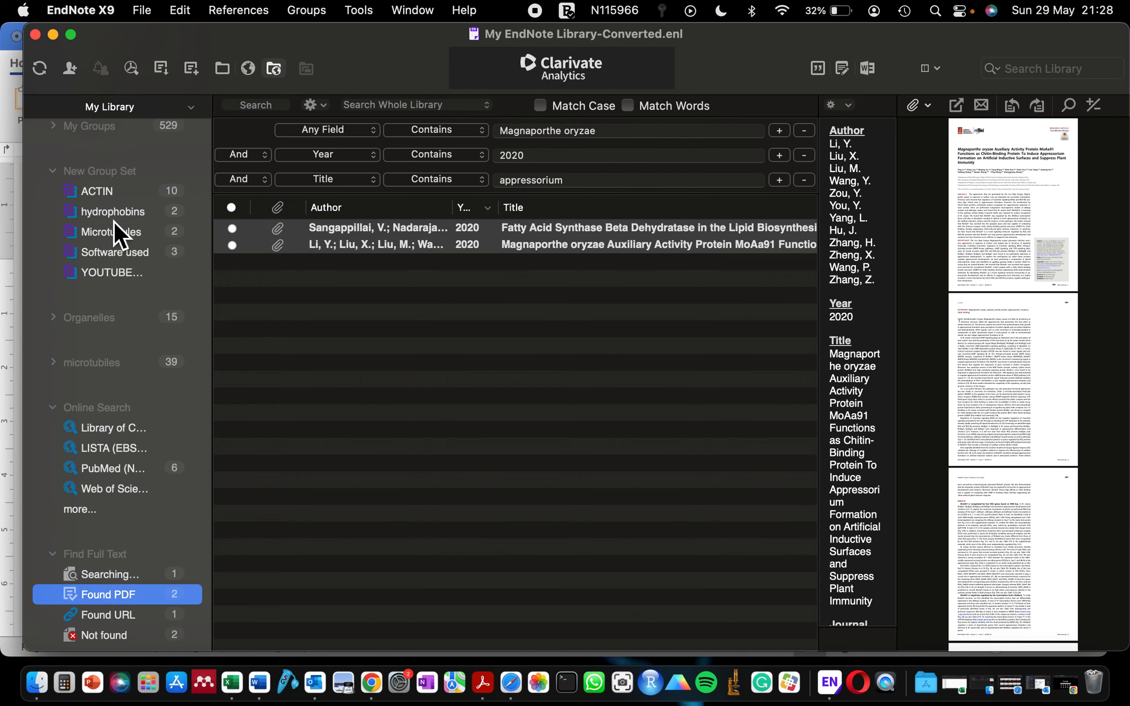
Show the Recently Added references and switch the library window to full screen.
{"action": "scroll", "coordinate": [118, 236], "scroll_direction": "up", "scroll_amount": 2}
{"action": "left_click", "coordinate": [349, 338]}
{"action": "scroll", "coordinate": [172, 283], "scroll_direction": "up", "scroll_amount": 3}
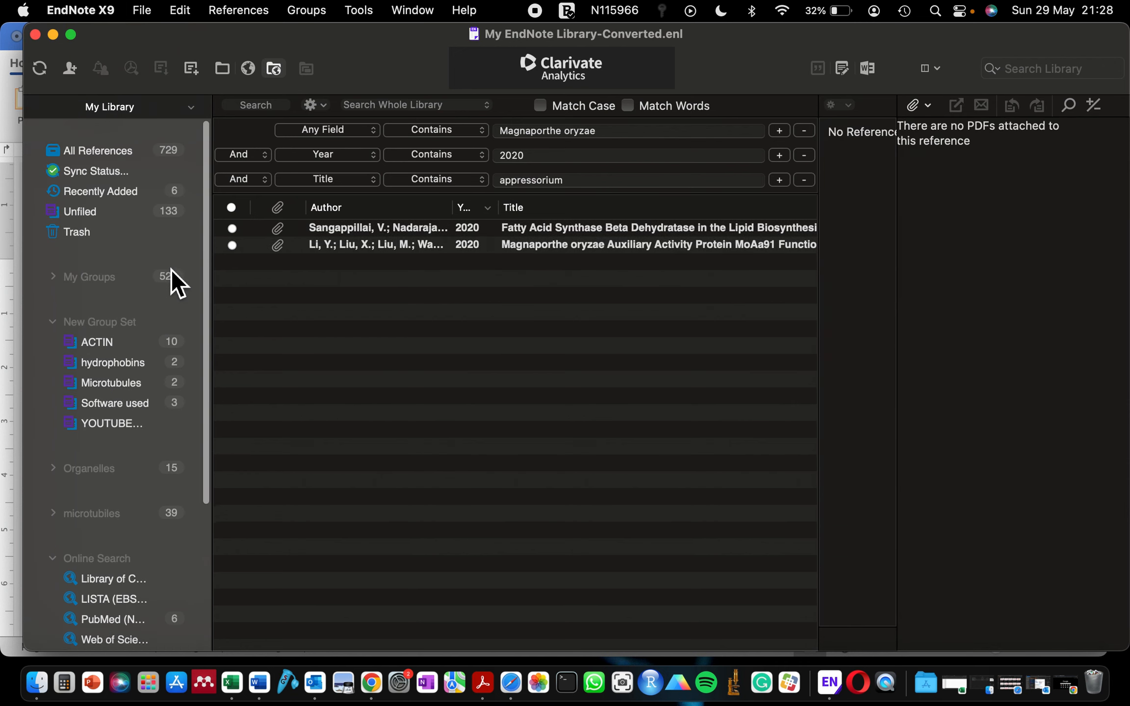
{"action": "left_click", "coordinate": [83, 180]}
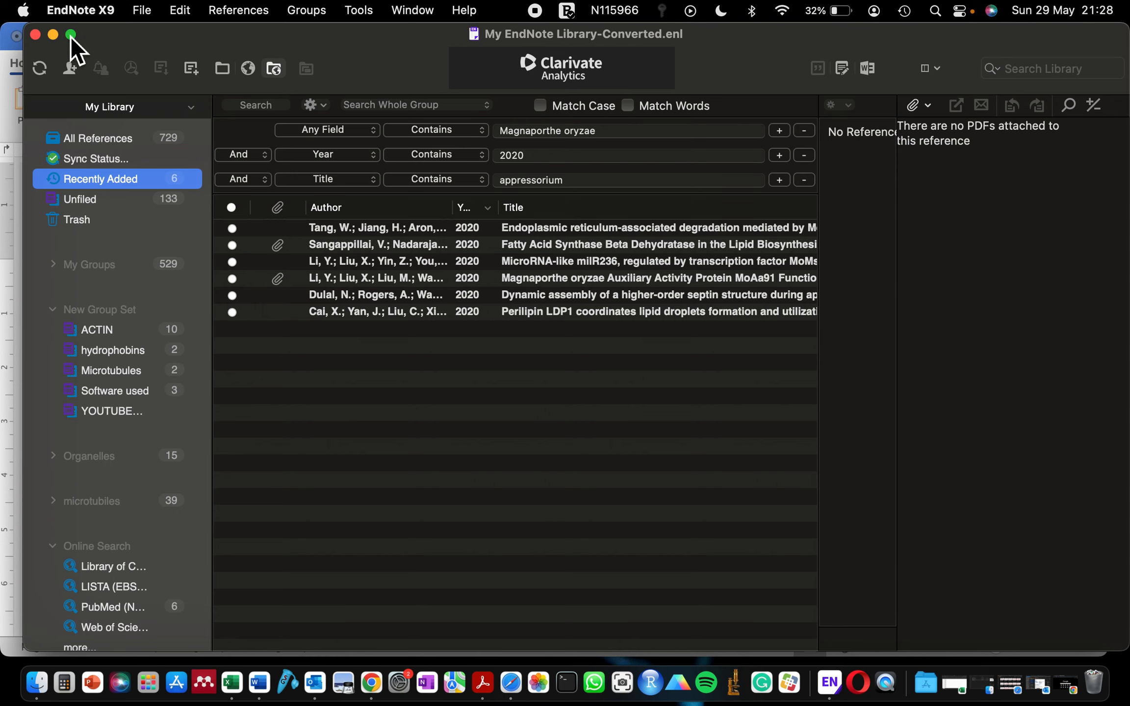
{"action": "mouse_move", "coordinate": [72, 36]}
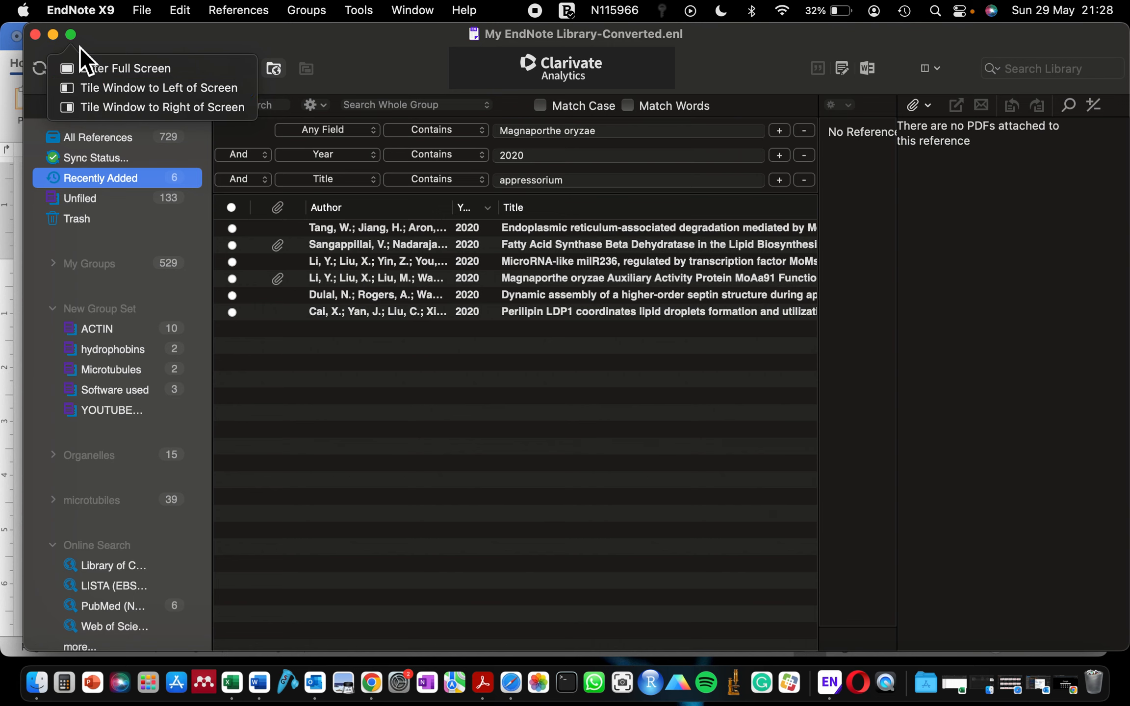
{"action": "left_click", "coordinate": [75, 36]}
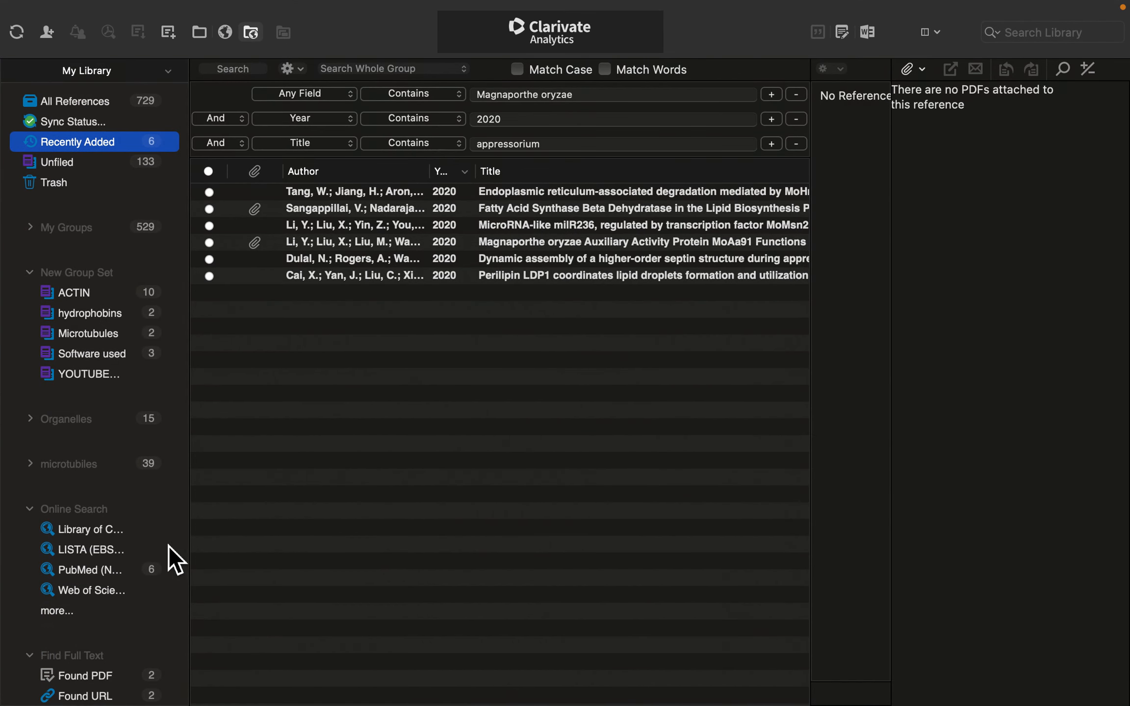
Check the Found URL group and examine the details of the Endoplasmic reticulum-associated degradation reference.
{"action": "scroll", "coordinate": [171, 538], "scroll_direction": "down", "scroll_amount": 3}
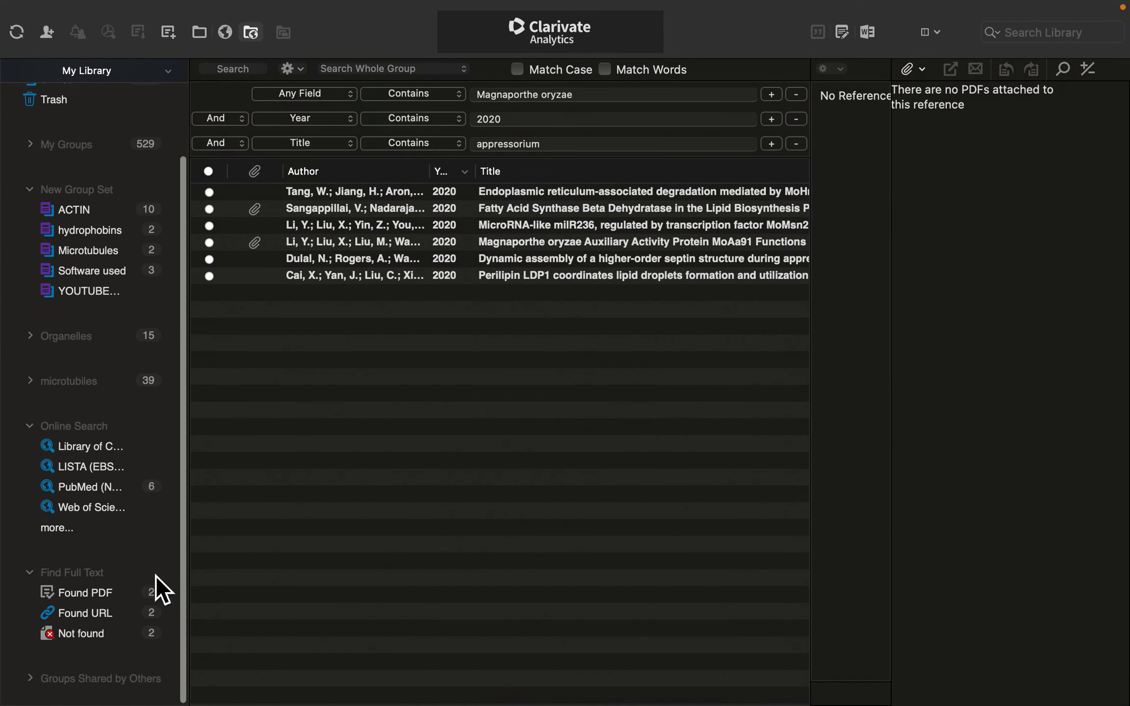
{"action": "left_click", "coordinate": [94, 621]}
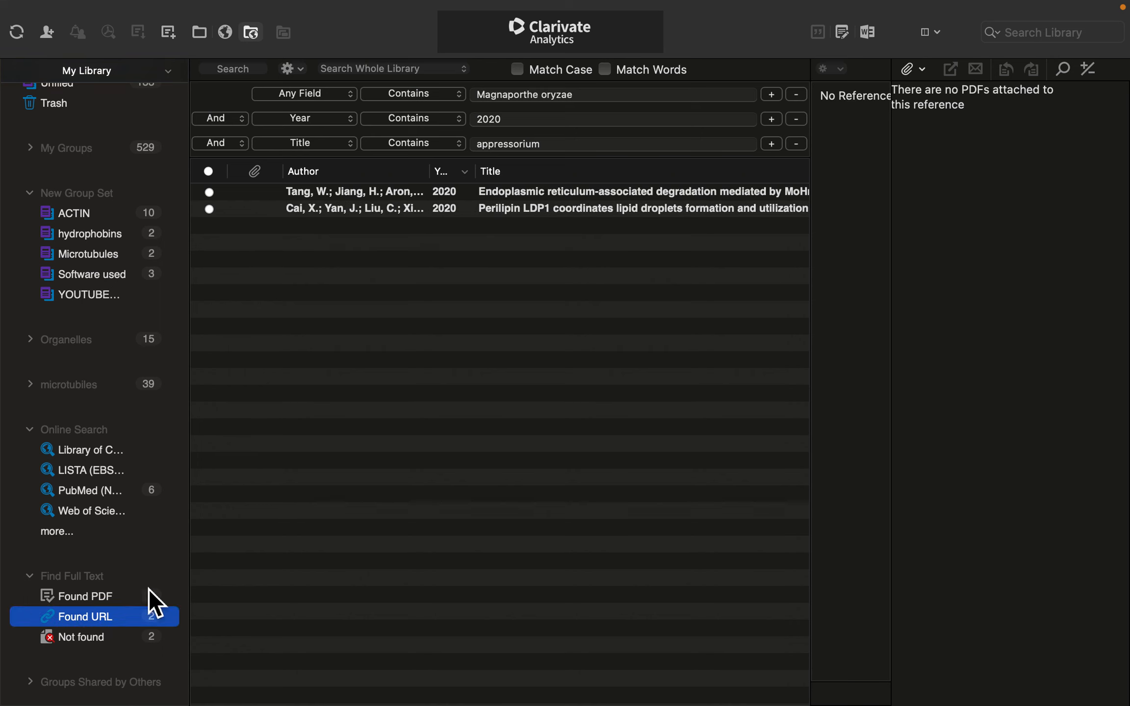
{"action": "left_click", "coordinate": [380, 191]}
{"action": "scroll", "coordinate": [816, 587], "scroll_direction": "down", "scroll_amount": 15}
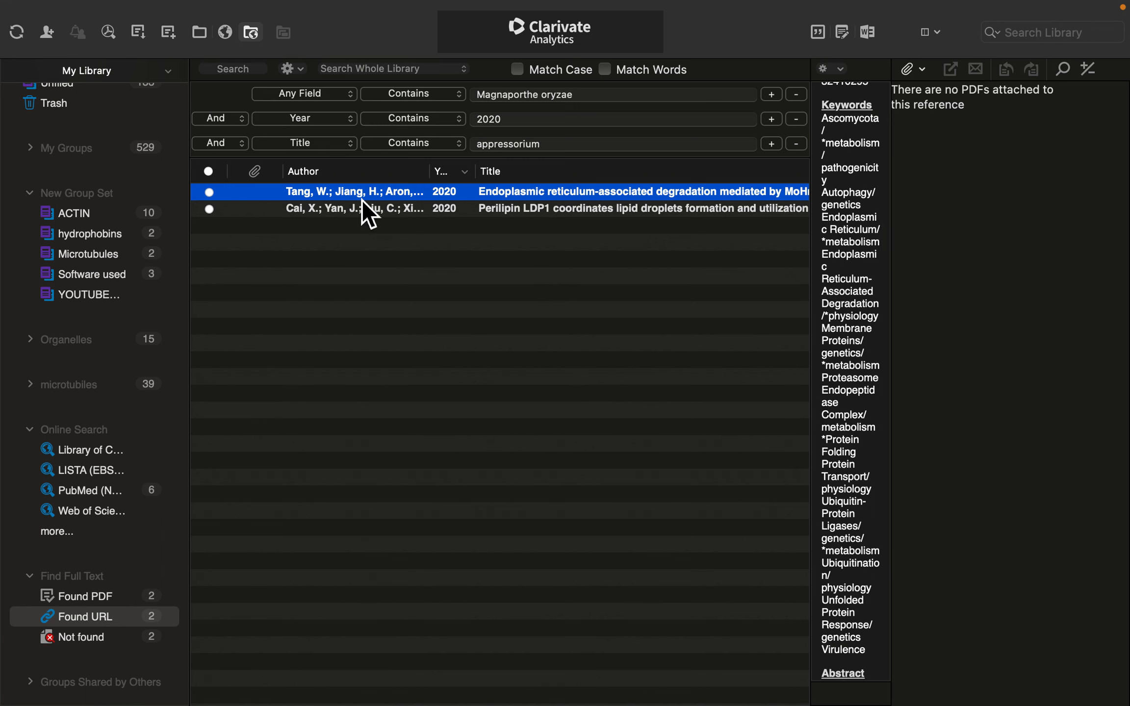
{"action": "scroll", "coordinate": [369, 221], "scroll_direction": "right", "scroll_amount": 1}
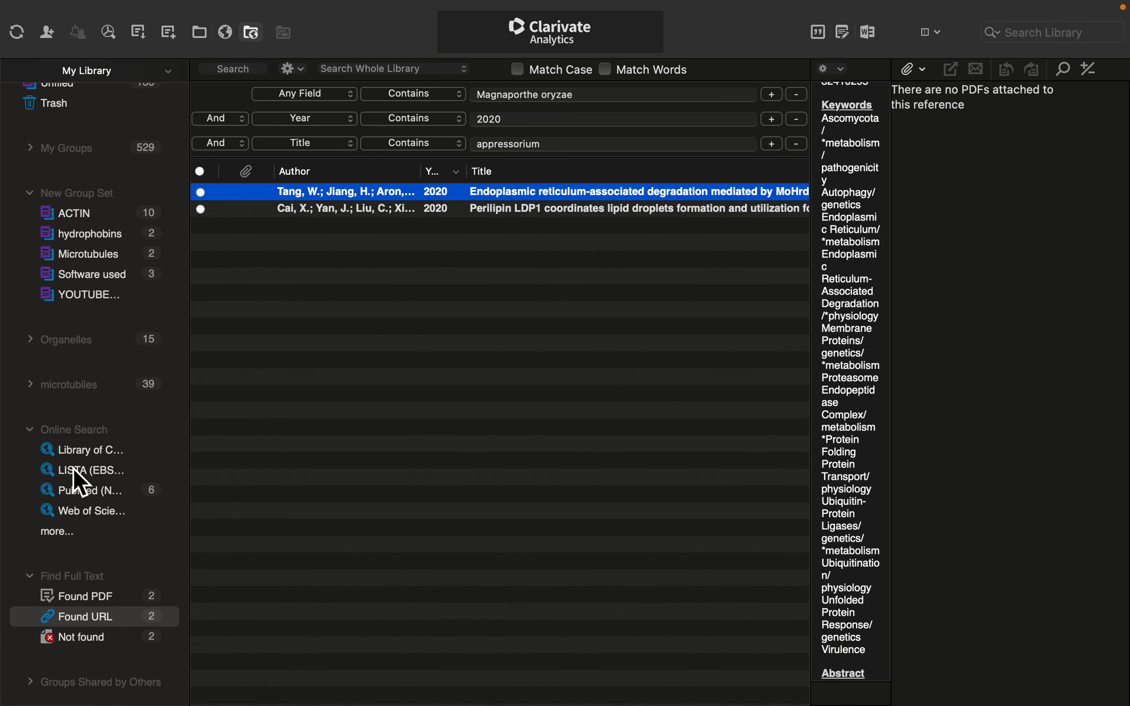
Select all six Recently Added references and run Find Full Text on them again.
{"action": "scroll", "coordinate": [72, 467], "scroll_direction": "up", "scroll_amount": 3}
{"action": "left_click", "coordinate": [52, 164]}
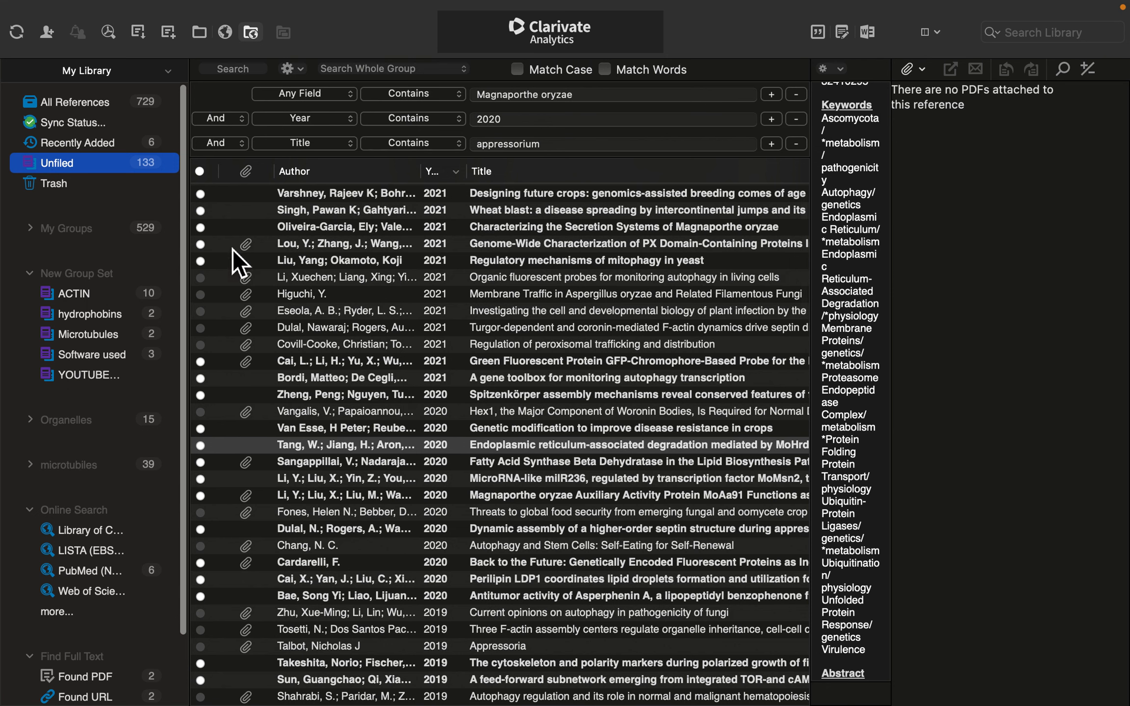
{"action": "left_click", "coordinate": [71, 145]}
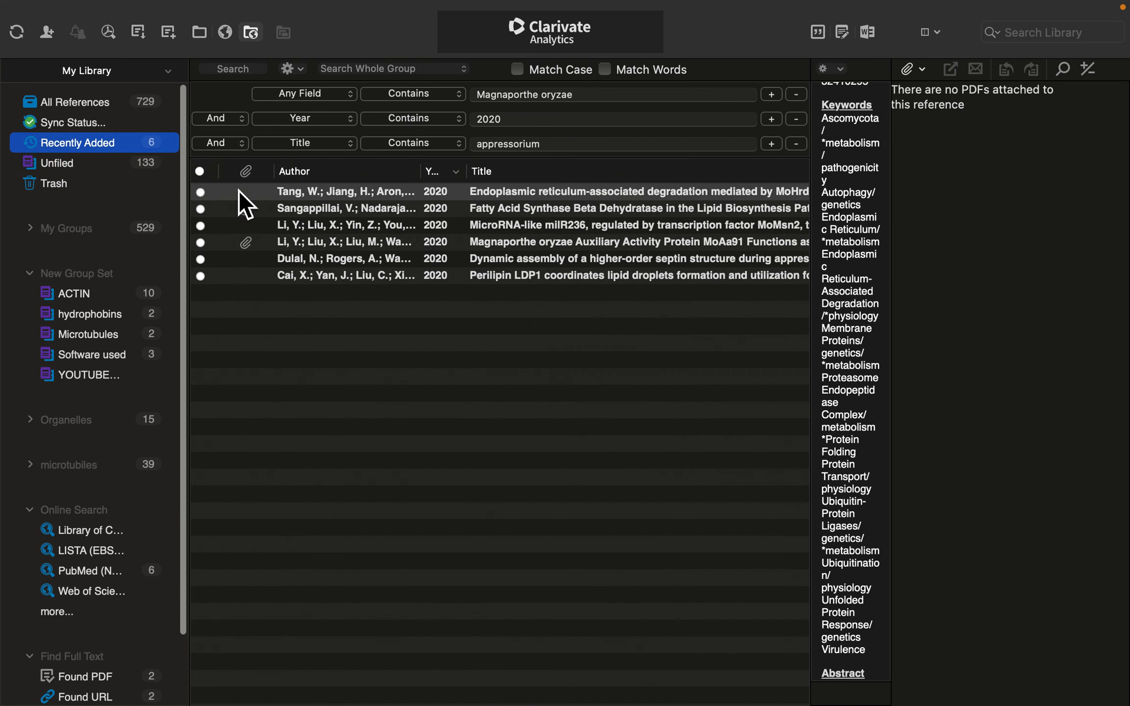
{"action": "left_click_drag", "start_coordinate": [356, 324], "coordinate": [321, 126]}
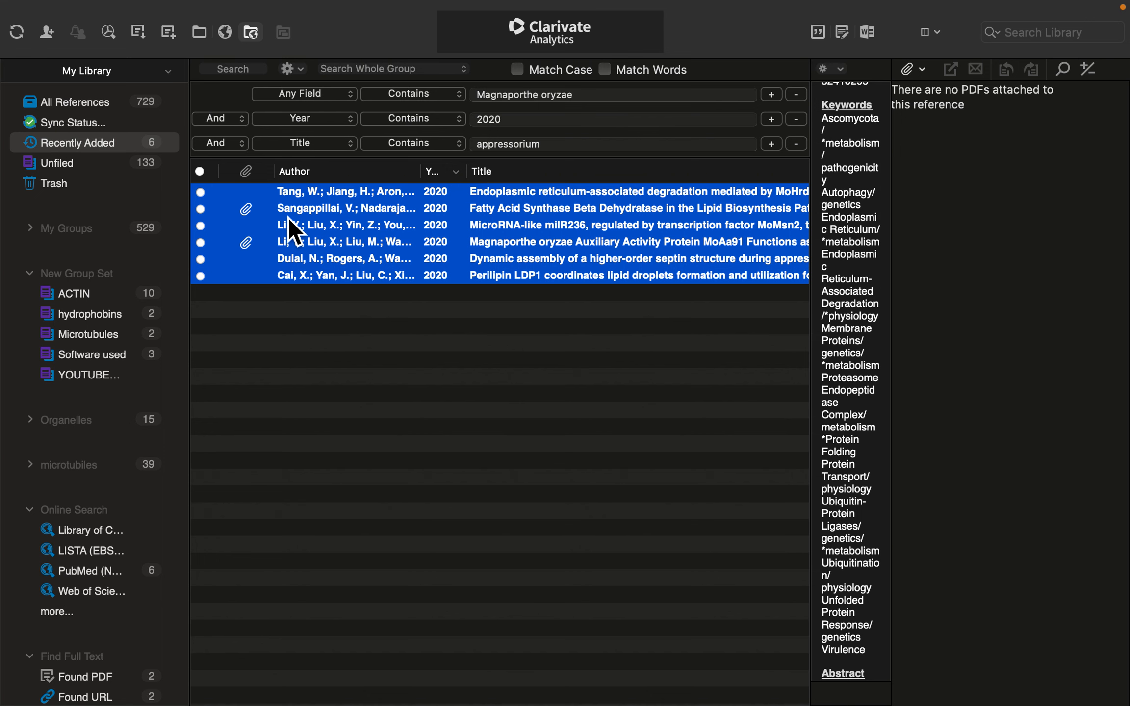
{"action": "right_click", "coordinate": [283, 192]}
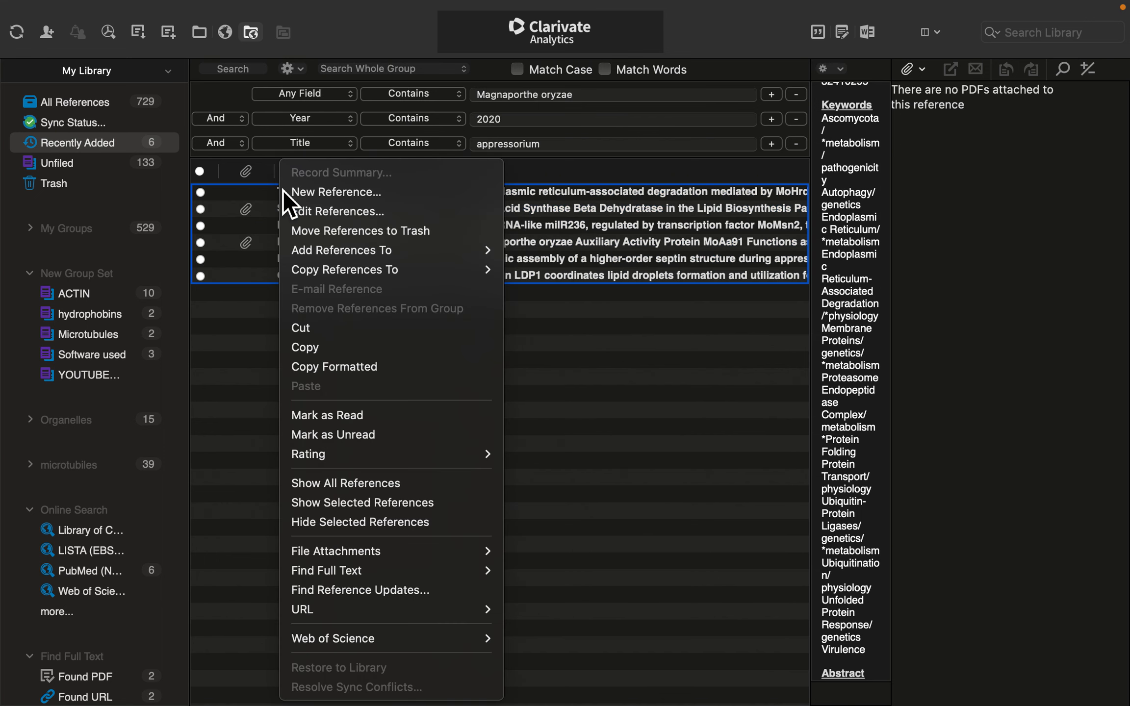
{"action": "mouse_move", "coordinate": [329, 574]}
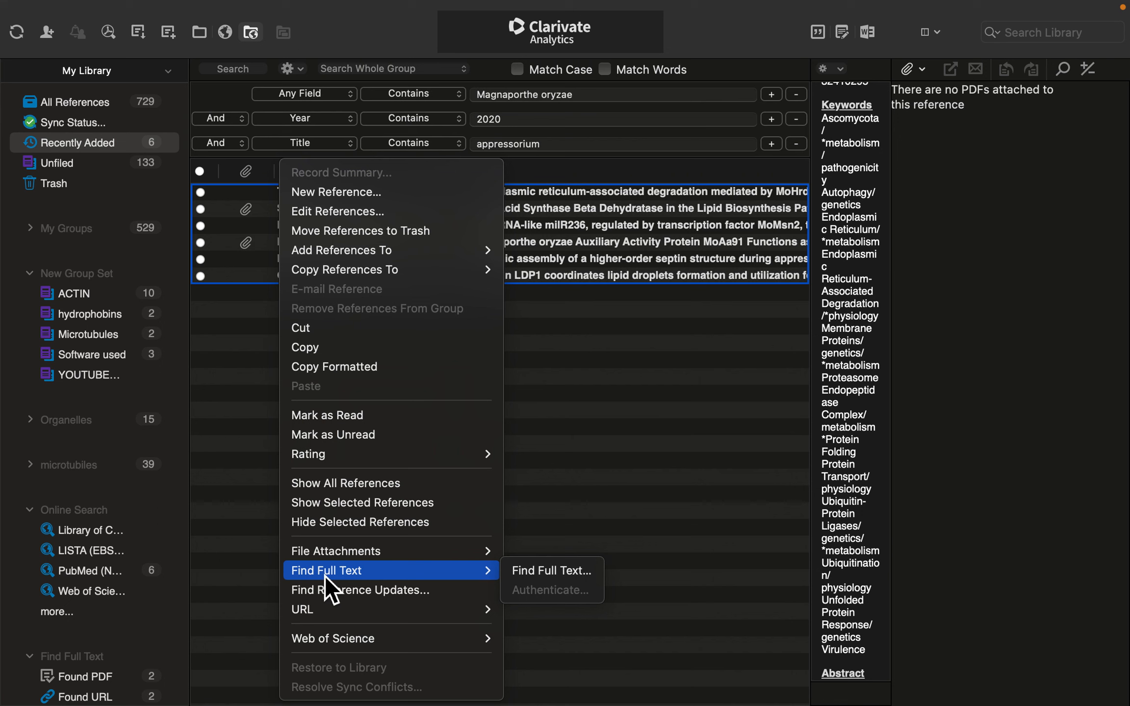
{"action": "left_click", "coordinate": [541, 570]}
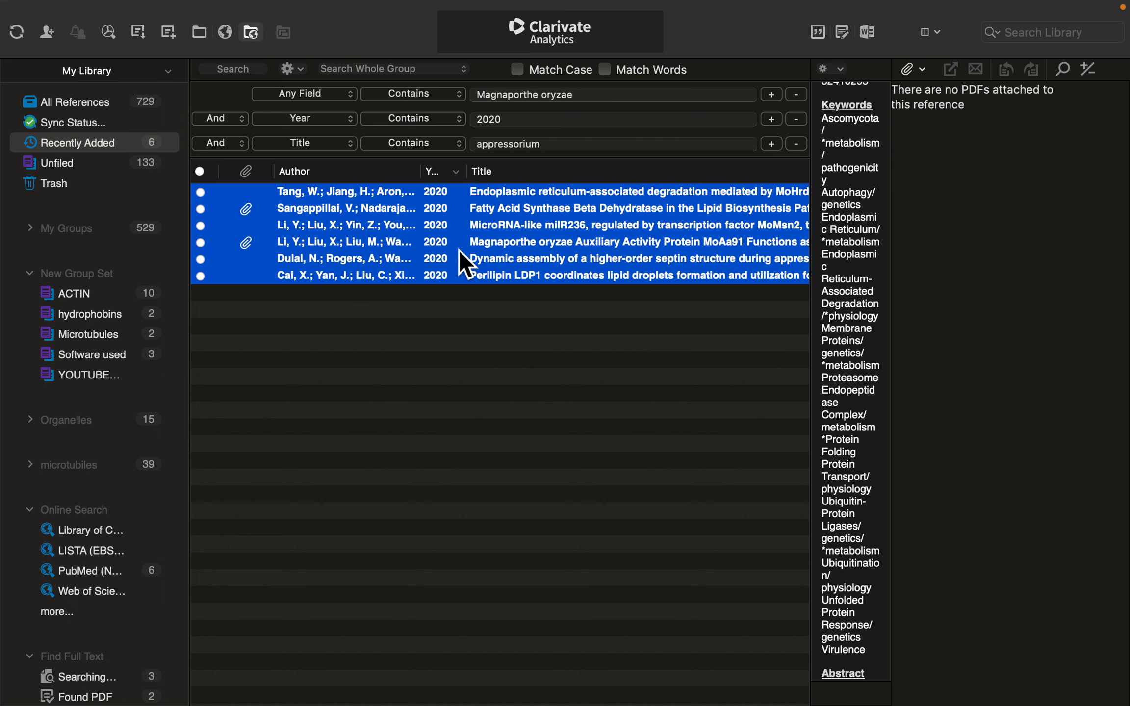
{"action": "left_click", "coordinate": [441, 345]}
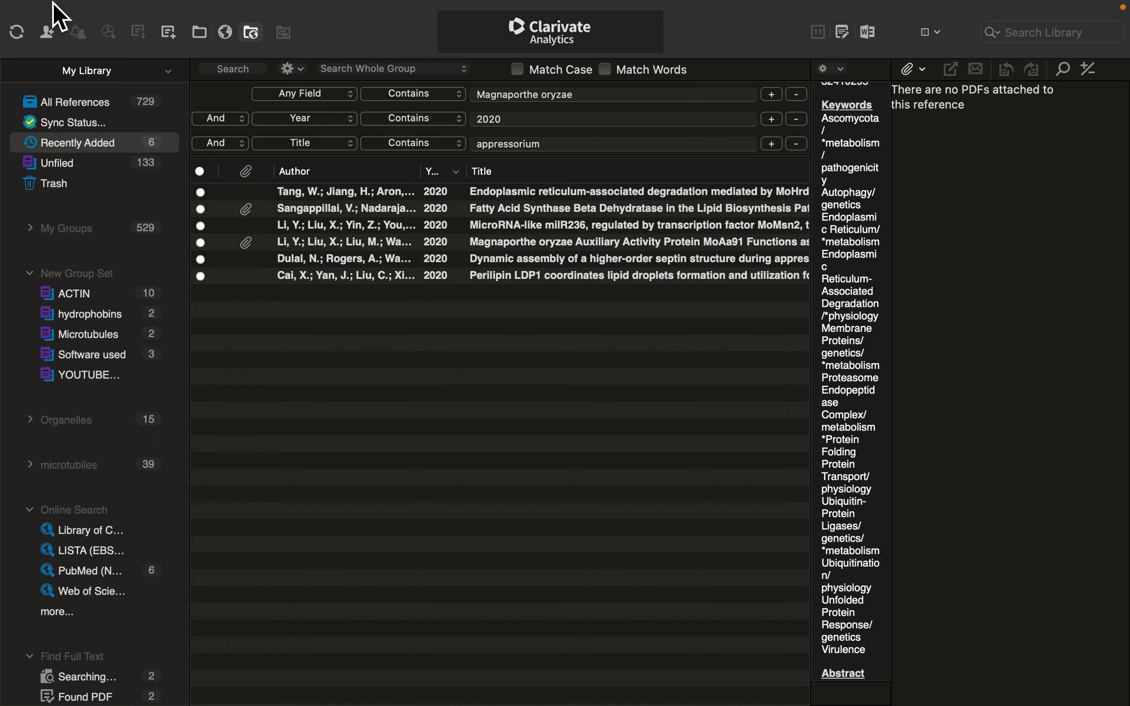
Take the library window out of full screen, switch to Chrome and open Google Scholar from the existing search results.
{"action": "mouse_move", "coordinate": [6, 5]}
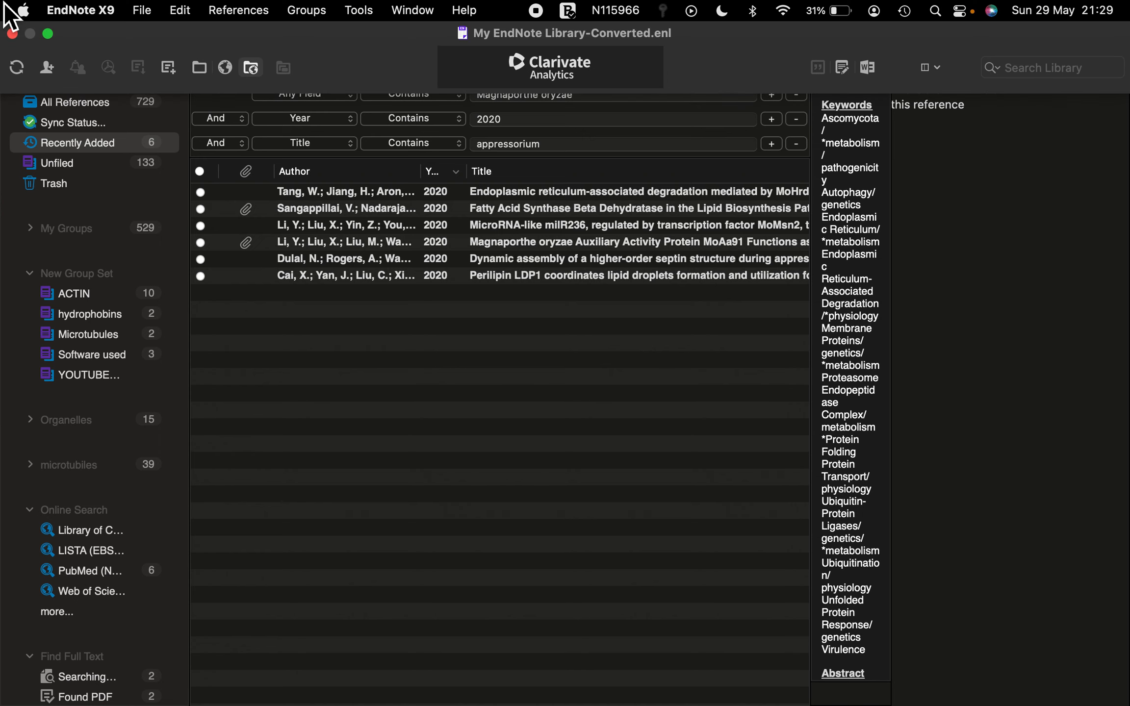
{"action": "left_click", "coordinate": [54, 33]}
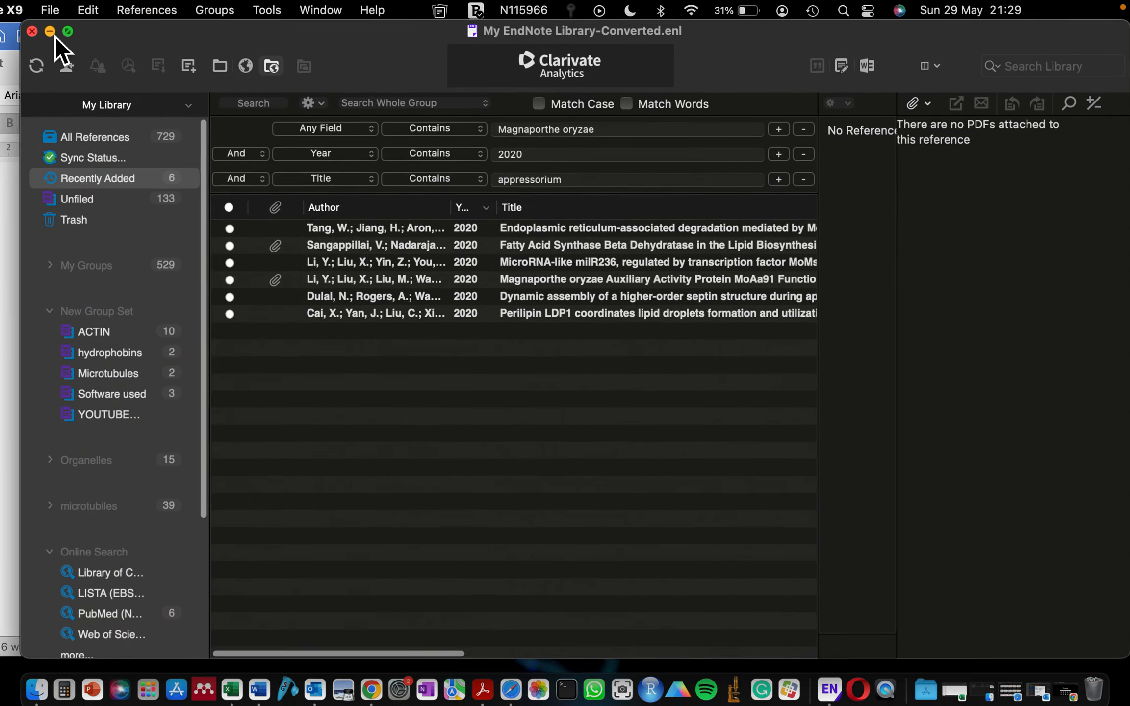
{"action": "left_click", "coordinate": [8, 311]}
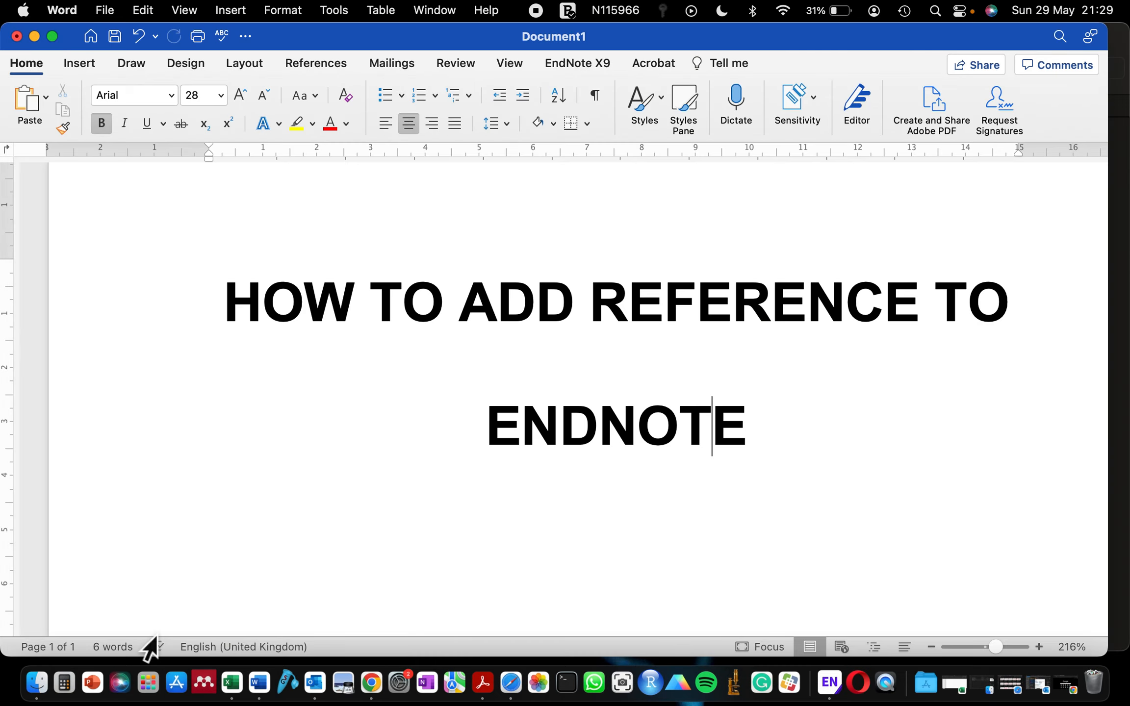
{"action": "left_click", "coordinate": [379, 692]}
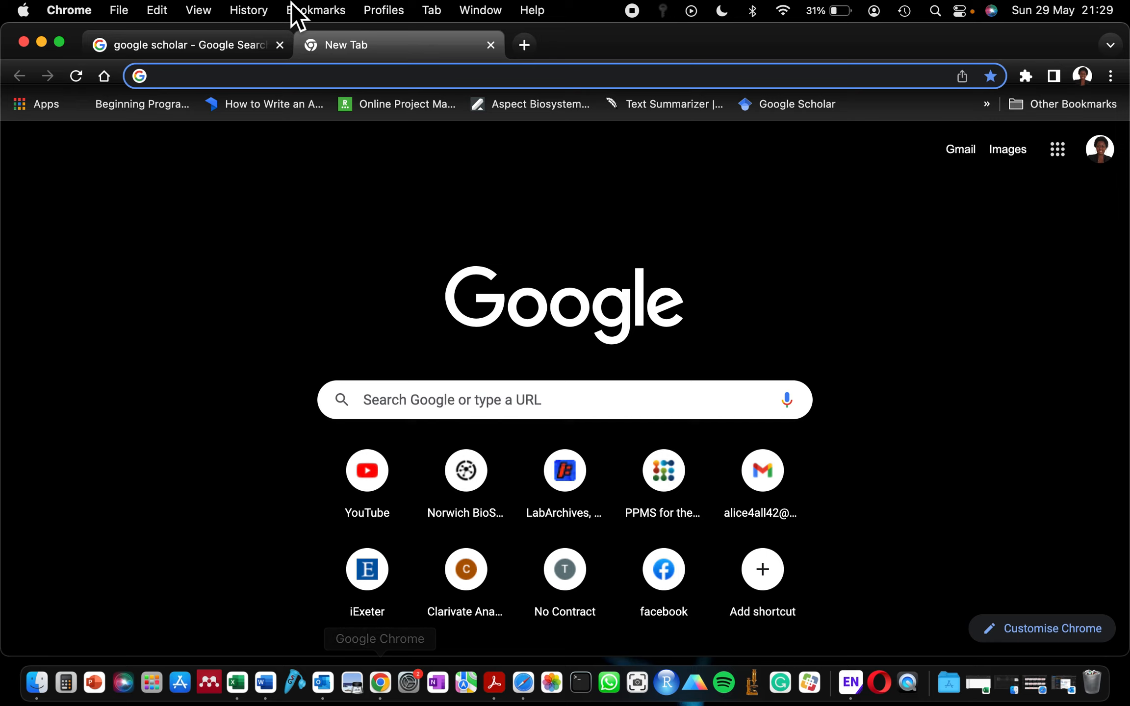
{"action": "left_click", "coordinate": [172, 46]}
{"action": "scroll", "coordinate": [246, 317], "scroll_direction": "up", "scroll_amount": 3}
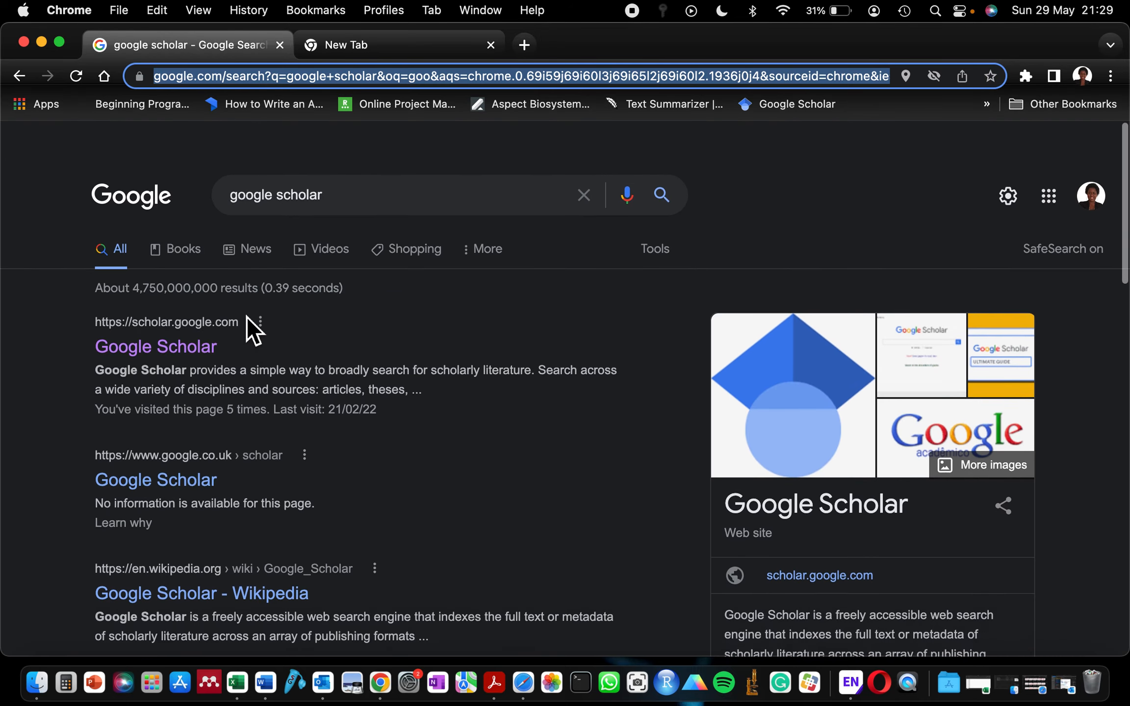
{"action": "left_click", "coordinate": [158, 325]}
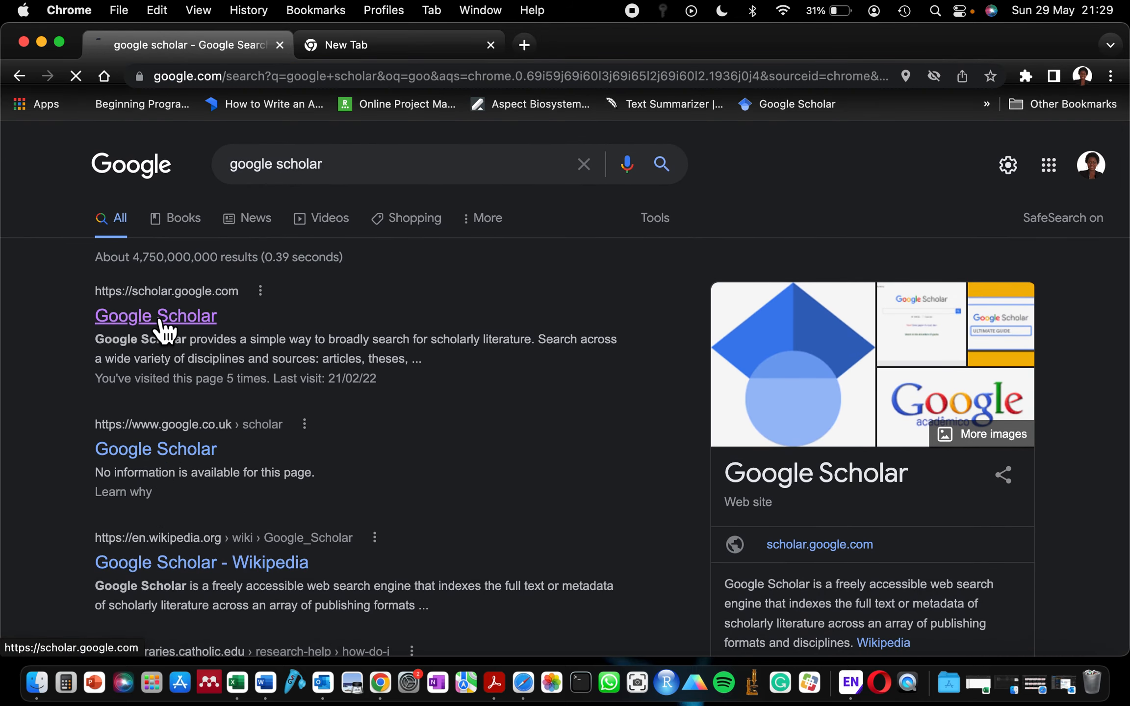
{"action": "left_click", "coordinate": [370, 319]}
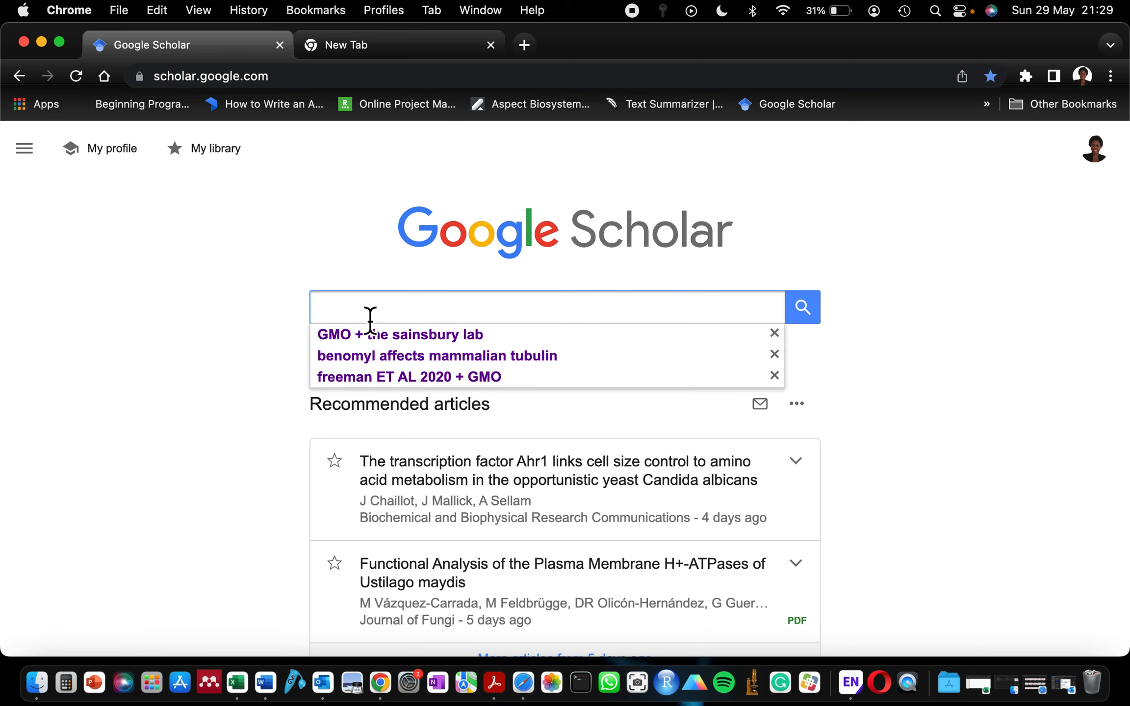
{"action": "type", "text": "mAgna"}
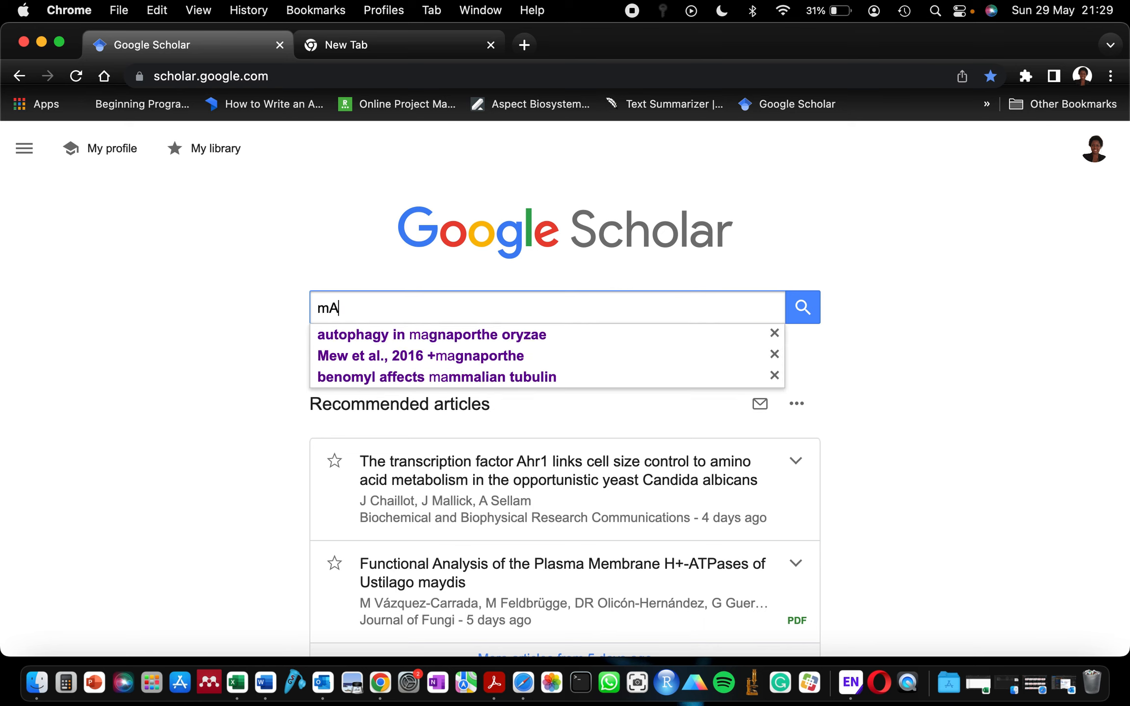
{"action": "key", "text": "BackSpace"}
{"action": "key", "text": "BackSpace"}
{"action": "key", "text": "BackSpace"}
{"action": "key", "text": "BackSpace"}
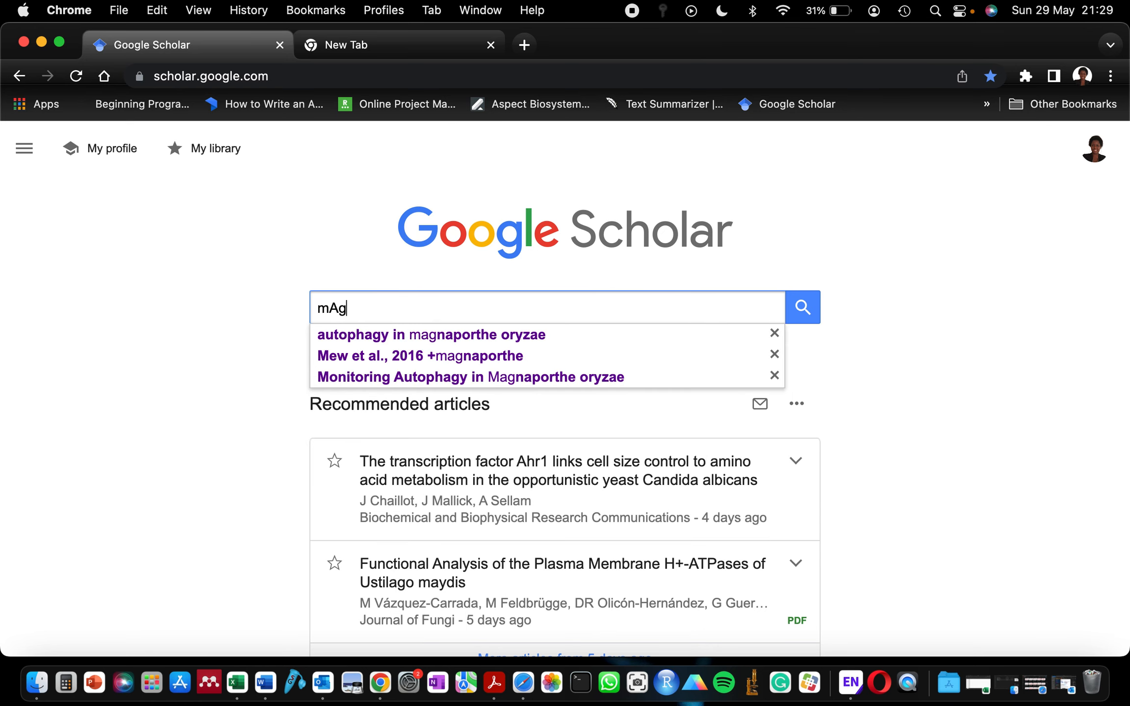
{"action": "type", "text": "agnap"}
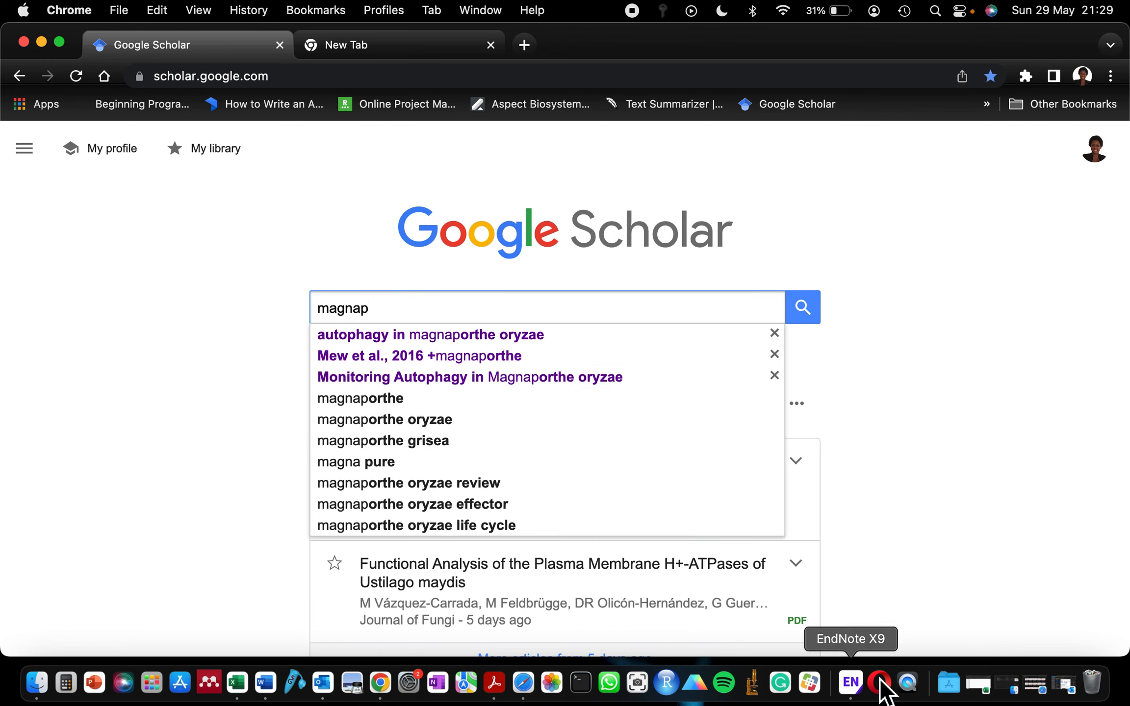
Switch to EndNote and copy the full title of the "Dynamic assembly of a higher-order septin structure" reference.
{"action": "left_click", "coordinate": [850, 682]}
{"action": "left_click", "coordinate": [369, 310]}
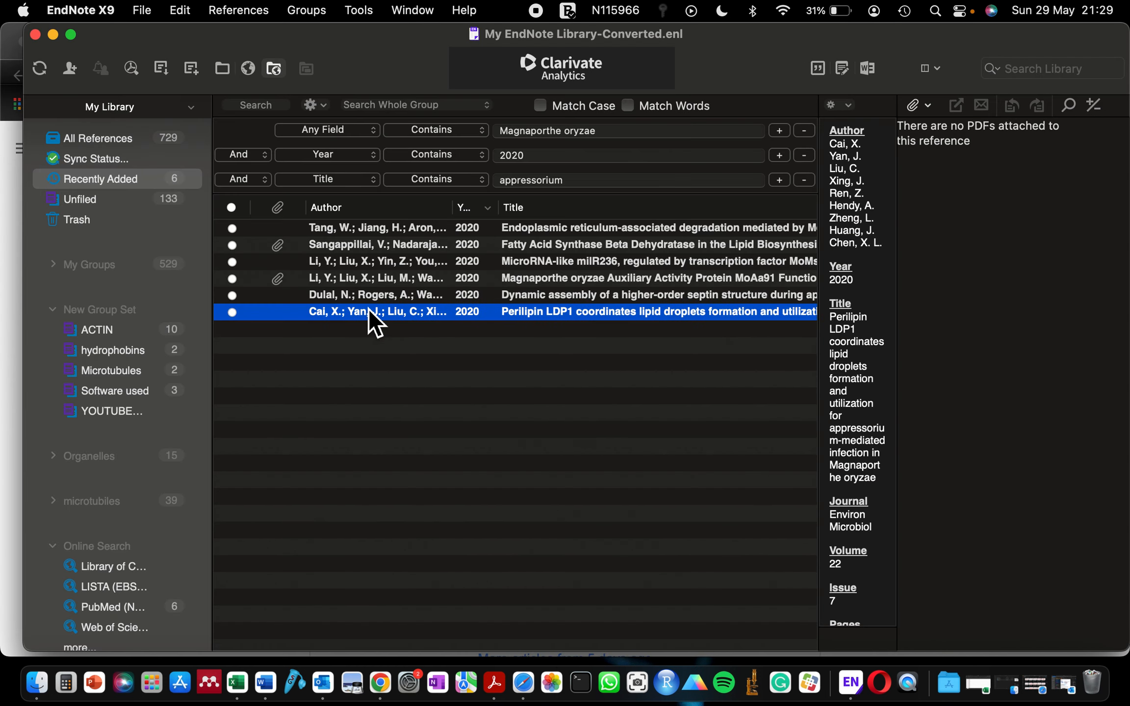
{"action": "left_click", "coordinate": [397, 292]}
{"action": "scroll", "coordinate": [450, 292], "scroll_direction": "right", "scroll_amount": 3}
{"action": "scroll", "coordinate": [449, 293], "scroll_direction": "right", "scroll_amount": 3}
{"action": "scroll", "coordinate": [397, 312], "scroll_direction": "left", "scroll_amount": 5}
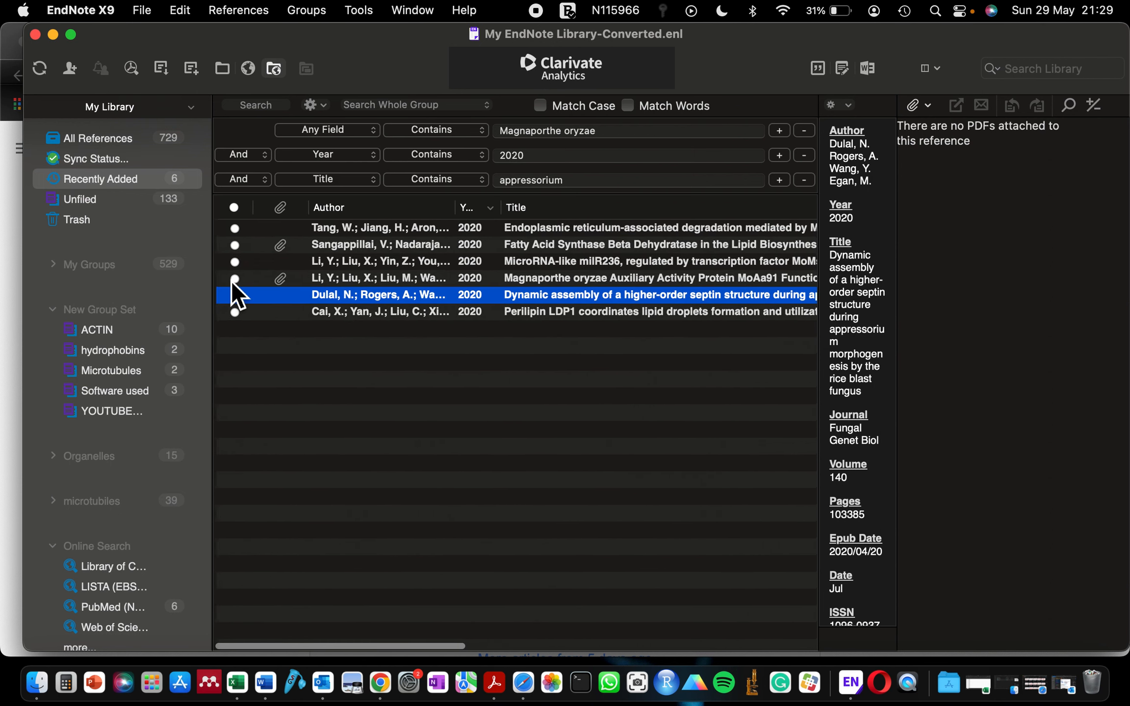
{"action": "left_click_drag", "start_coordinate": [866, 379], "coordinate": [827, 257]}
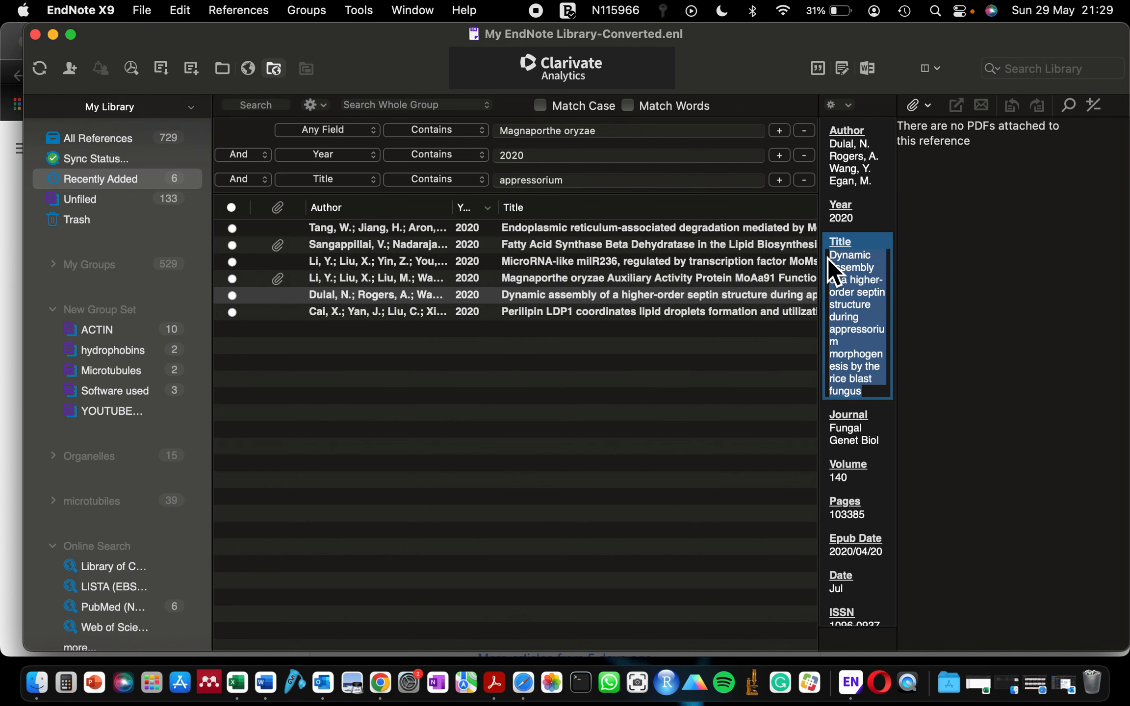
Return to Chrome and search Google Scholar for the copied title, replacing the partial query.
{"action": "left_click", "coordinate": [15, 515]}
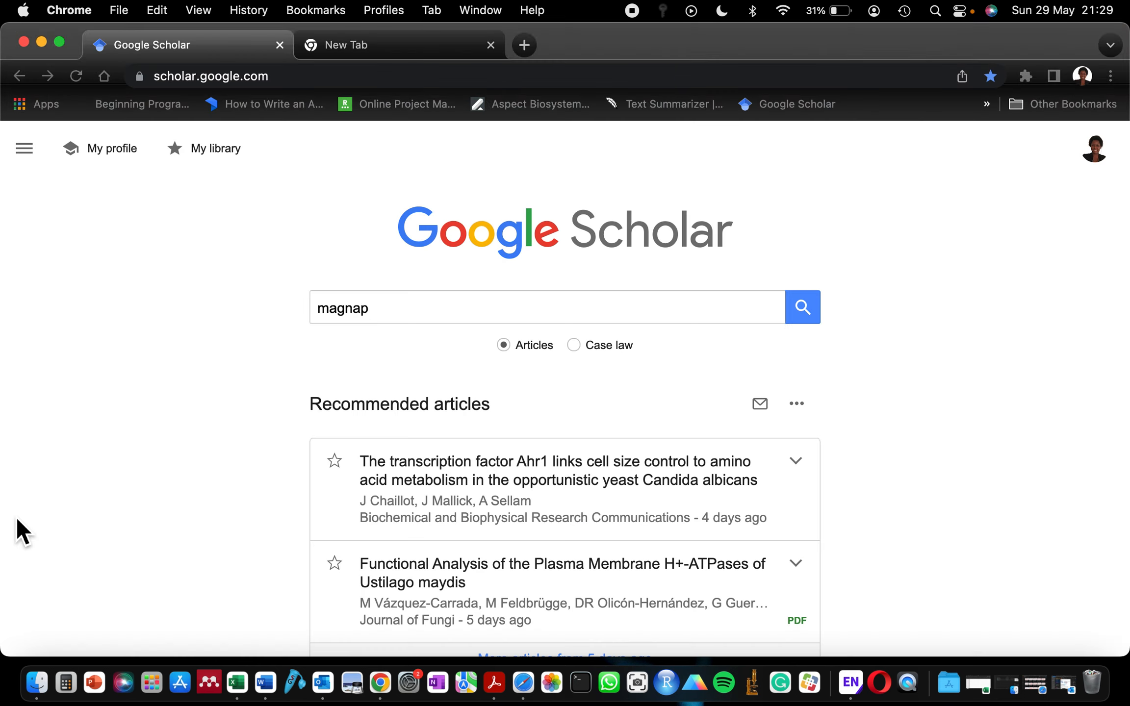
{"action": "left_click_drag", "start_coordinate": [398, 309], "coordinate": [241, 316]}
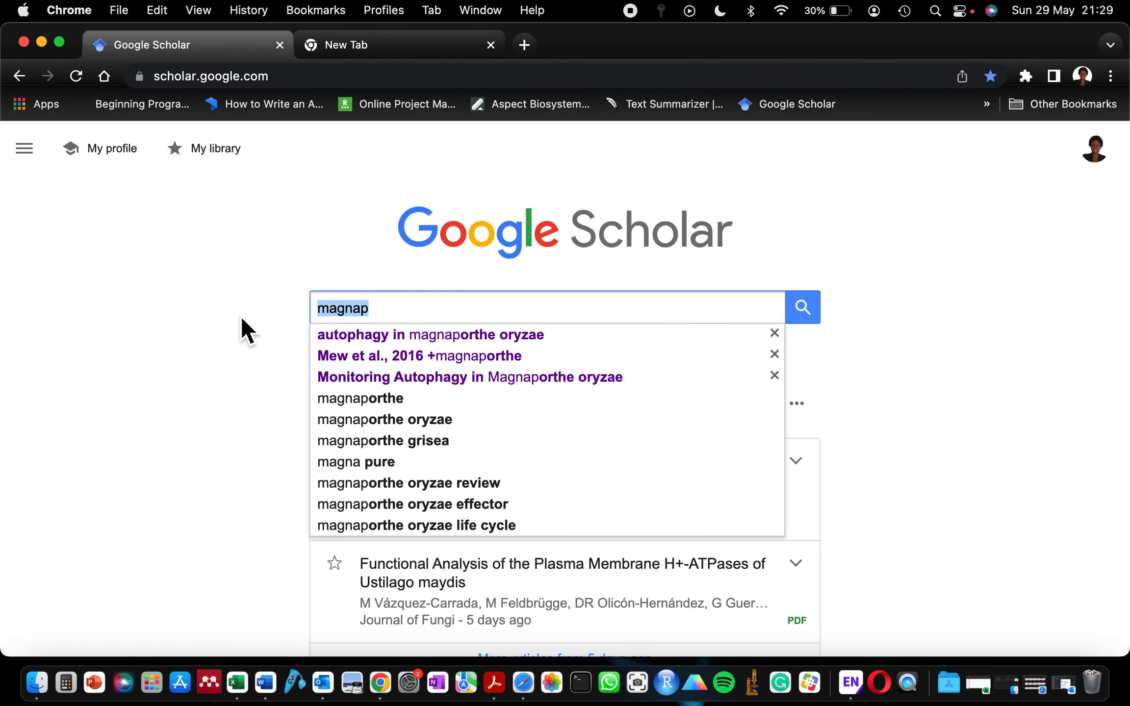
{"action": "key", "text": "super+v"}
{"action": "key", "text": "Return"}
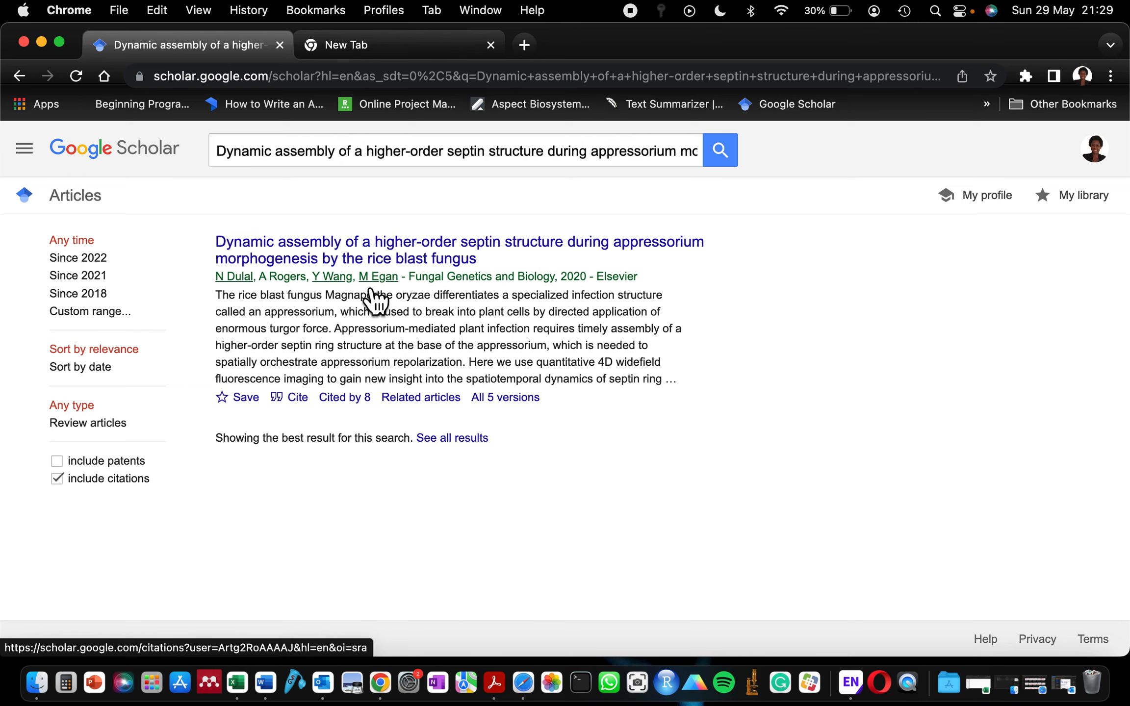
Download the article's citation in EndNote format and import scholar (55).enw into the EndNote library.
{"action": "left_click", "coordinate": [299, 403]}
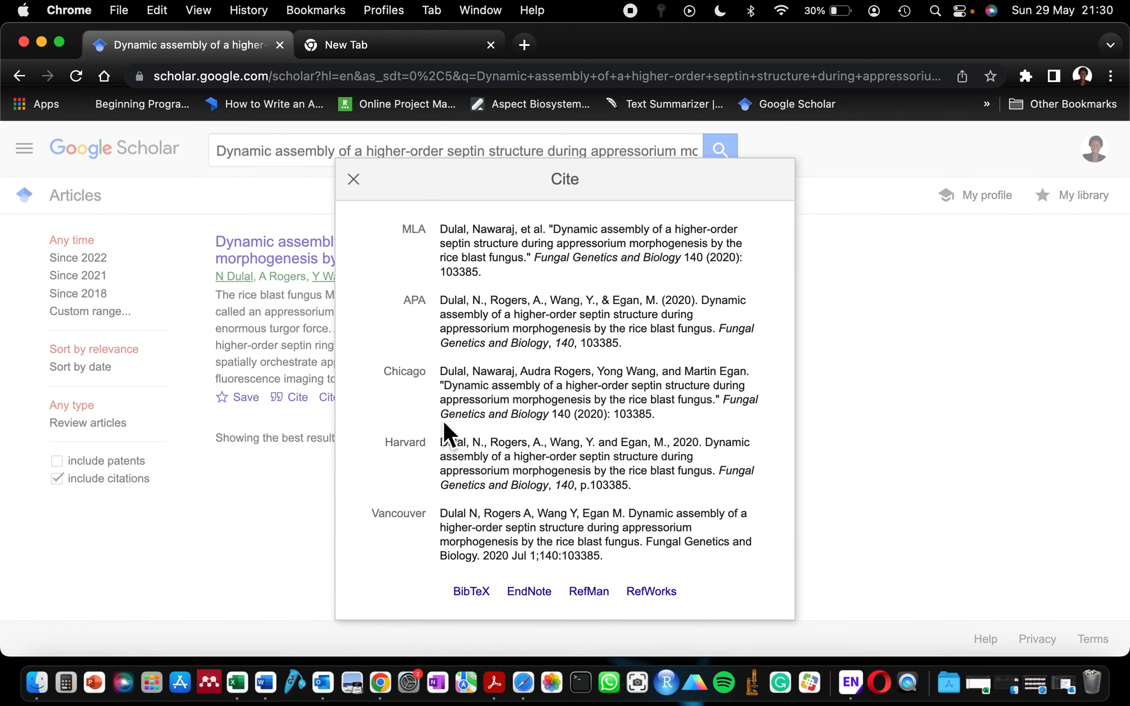
{"action": "left_click", "coordinate": [549, 597]}
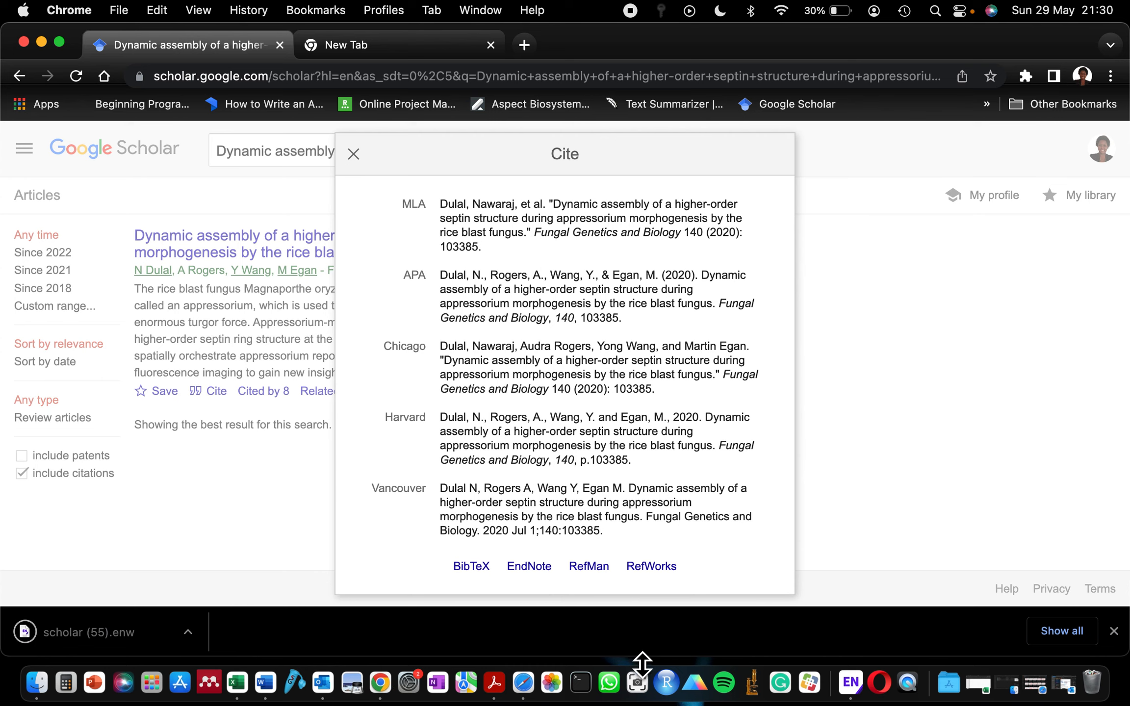
{"action": "left_click", "coordinate": [851, 682]}
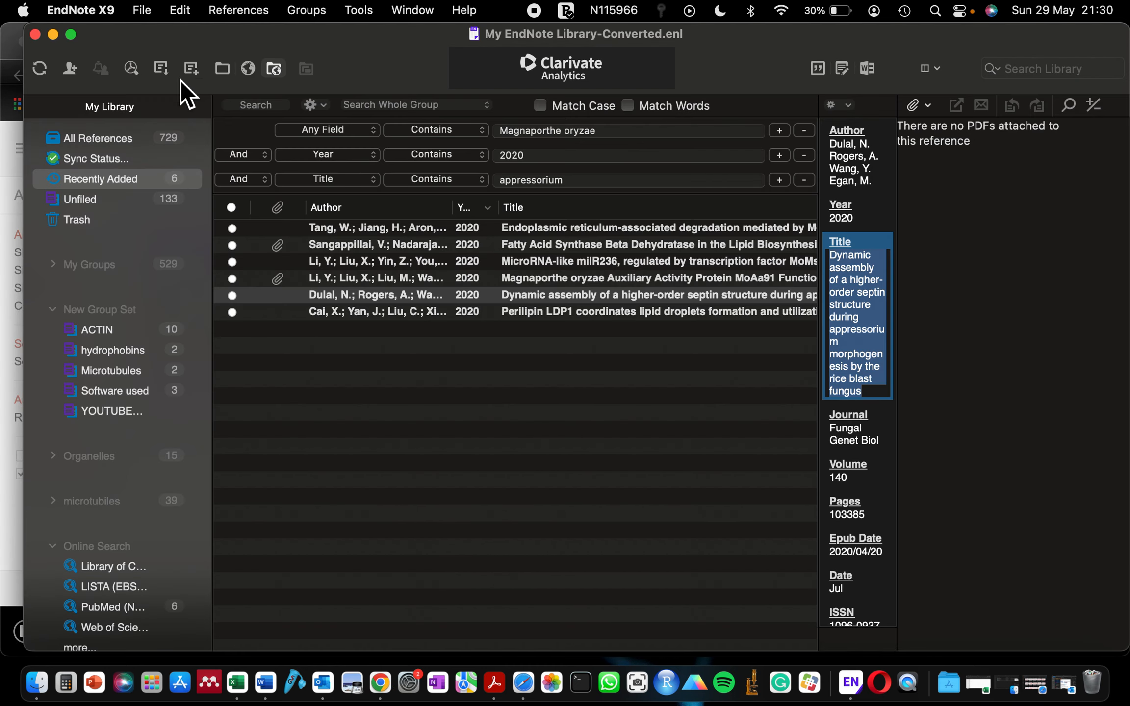
{"action": "left_click_drag", "start_coordinate": [138, 45], "coordinate": [360, 45]}
{"action": "left_click", "coordinate": [543, 506]}
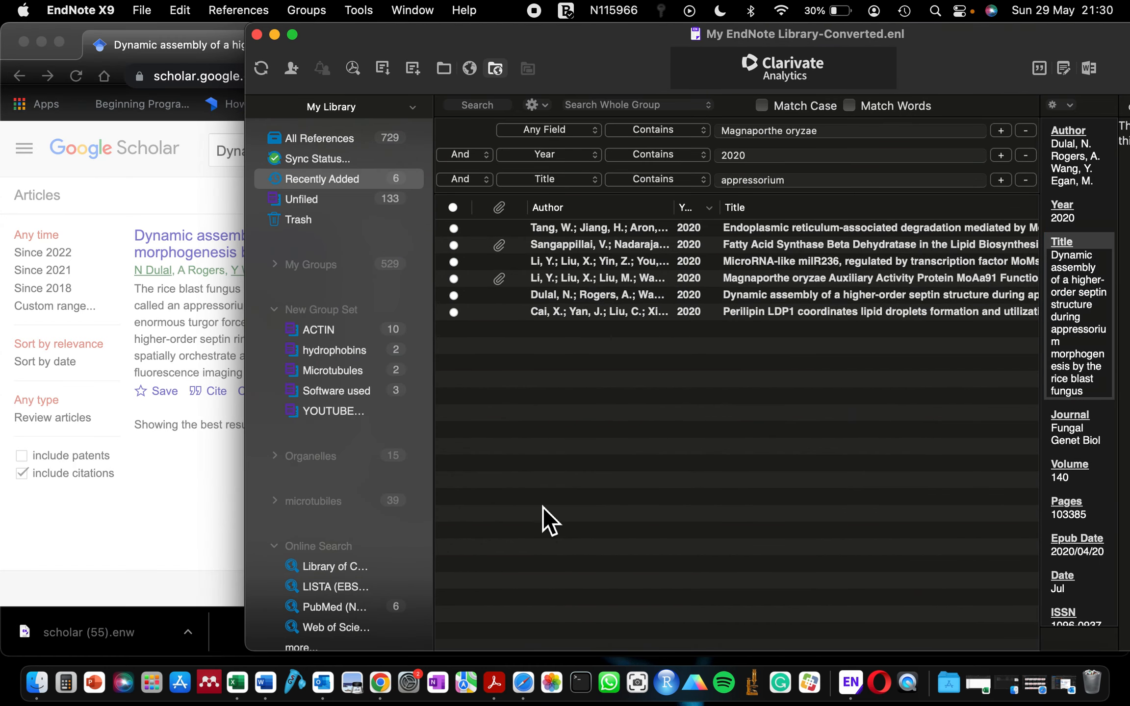
{"action": "left_click", "coordinate": [89, 637]}
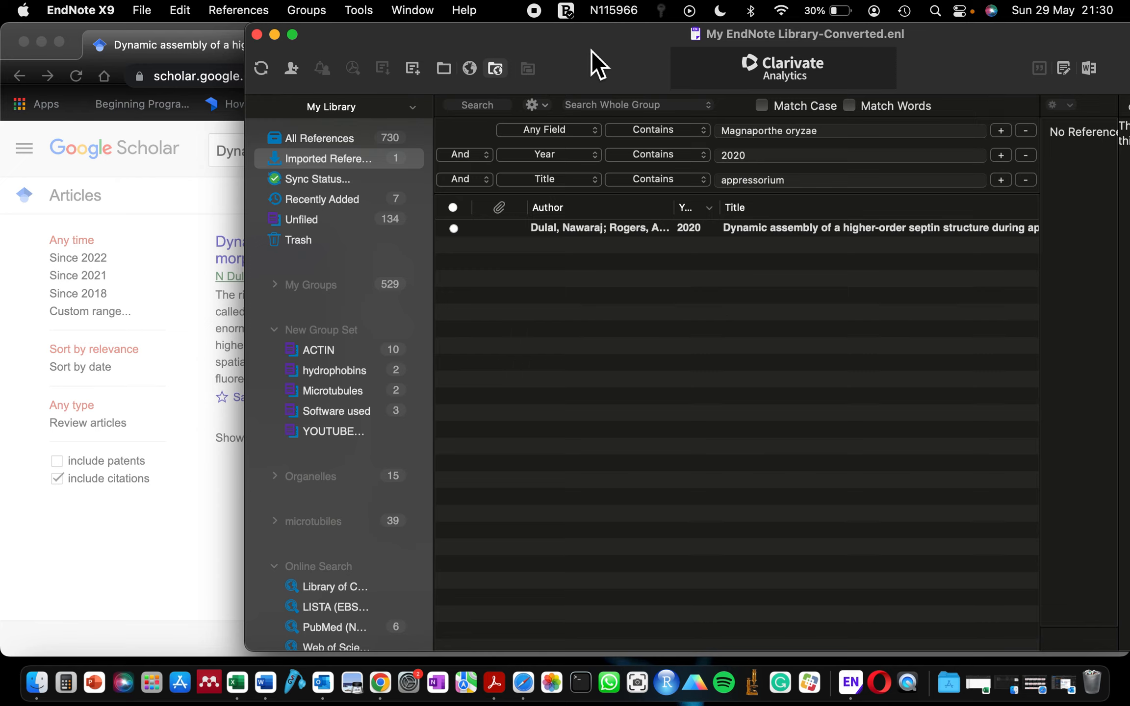
Bring the whole library window into view and examine the imported reference's details and the Find Full Text groups.
{"action": "left_click_drag", "start_coordinate": [585, 54], "coordinate": [328, 38]}
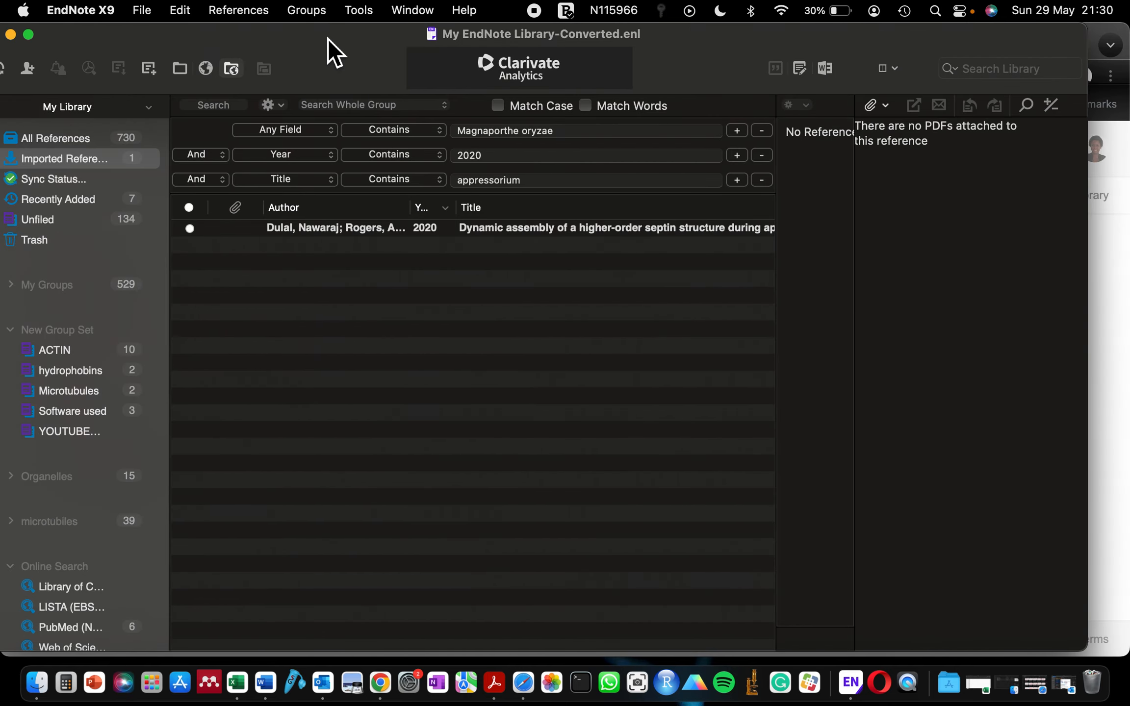
{"action": "left_click", "coordinate": [355, 232]}
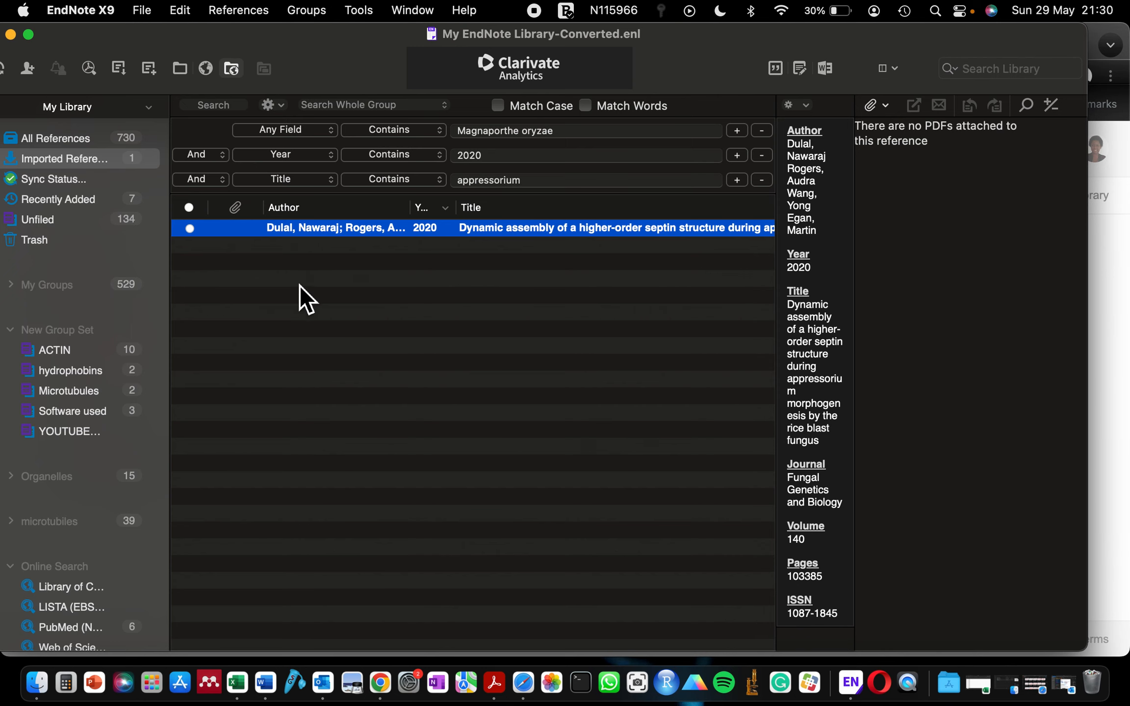
{"action": "scroll", "coordinate": [107, 422], "scroll_direction": "down", "scroll_amount": 5}
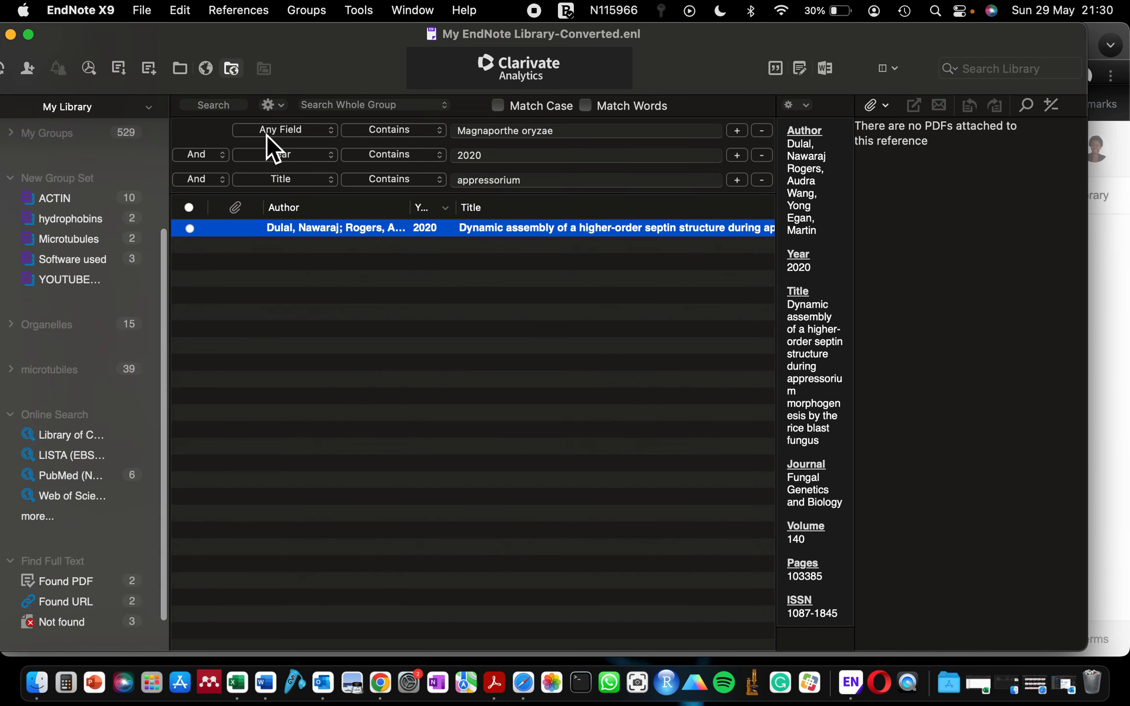
Switch back to Chrome, close the Cite window and open the septin article's ScienceDirect page to look for PDF access.
{"action": "left_click_drag", "start_coordinate": [255, 48], "coordinate": [673, 46]}
{"action": "left_click", "coordinate": [350, 518]}
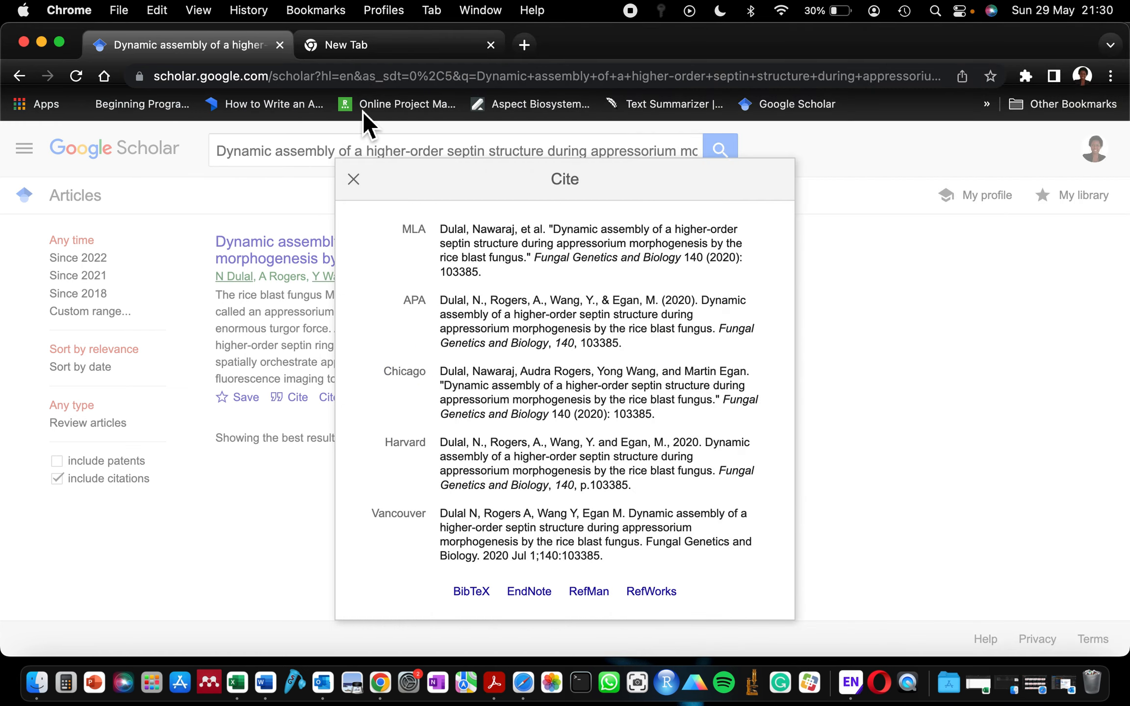
{"action": "left_click", "coordinate": [354, 179]}
{"action": "left_click", "coordinate": [304, 257]}
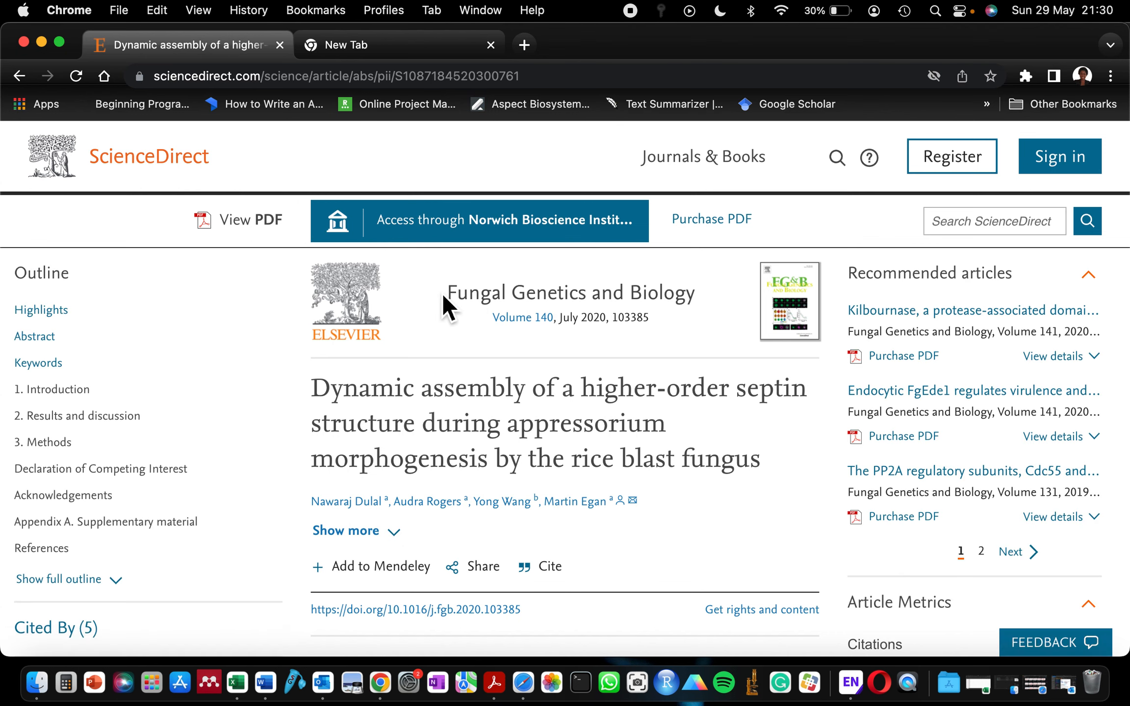
{"action": "scroll", "coordinate": [356, 385], "scroll_direction": "down", "scroll_amount": 2}
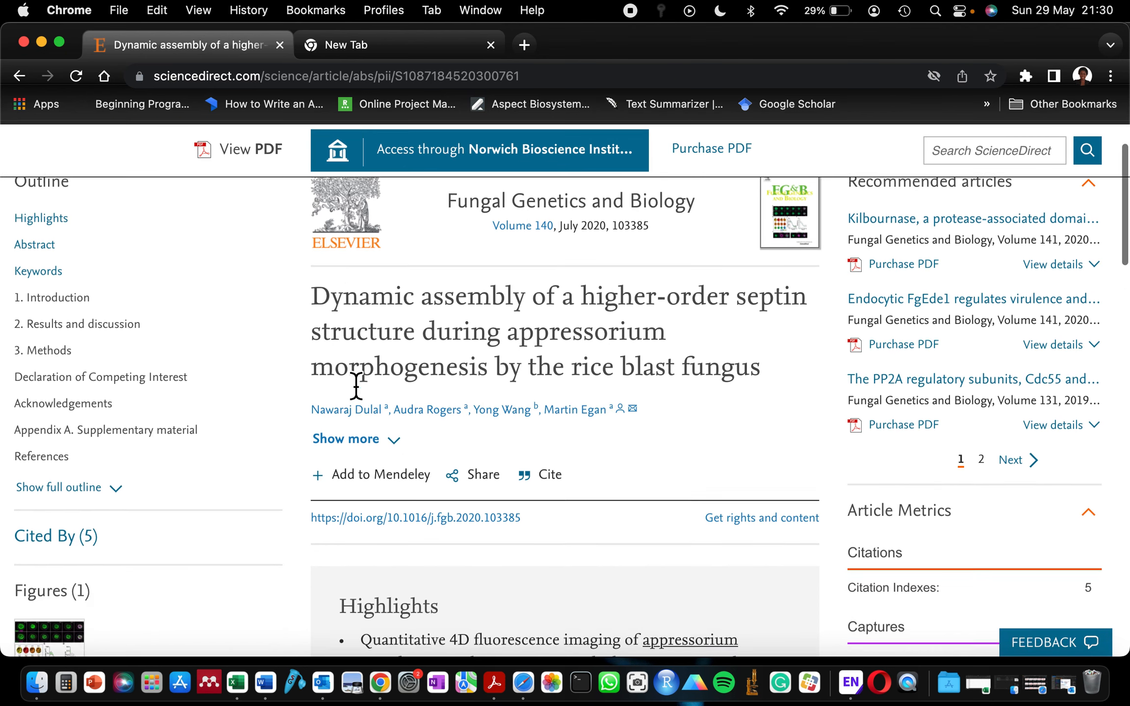
{"action": "scroll", "coordinate": [454, 353], "scroll_direction": "up", "scroll_amount": 3}
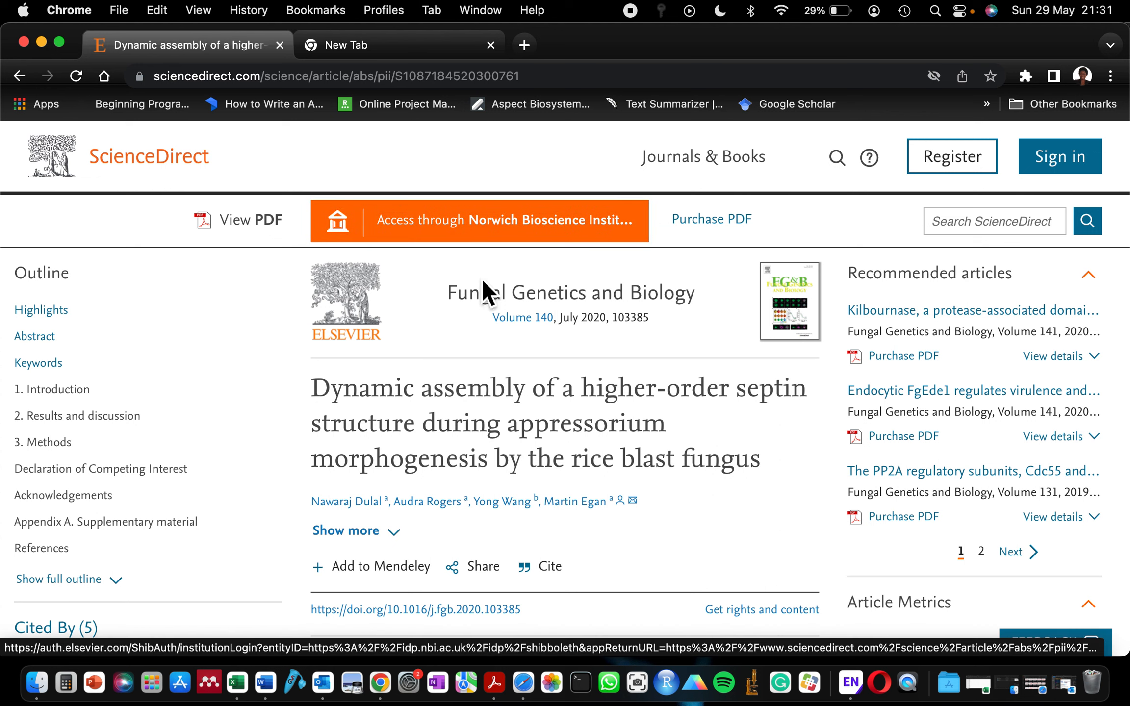
Sign in to ScienceDirect through the Norwich Bioscience Institutes access with the prefilled credentials and open the septin article's PDF.
{"action": "left_click", "coordinate": [856, 690]}
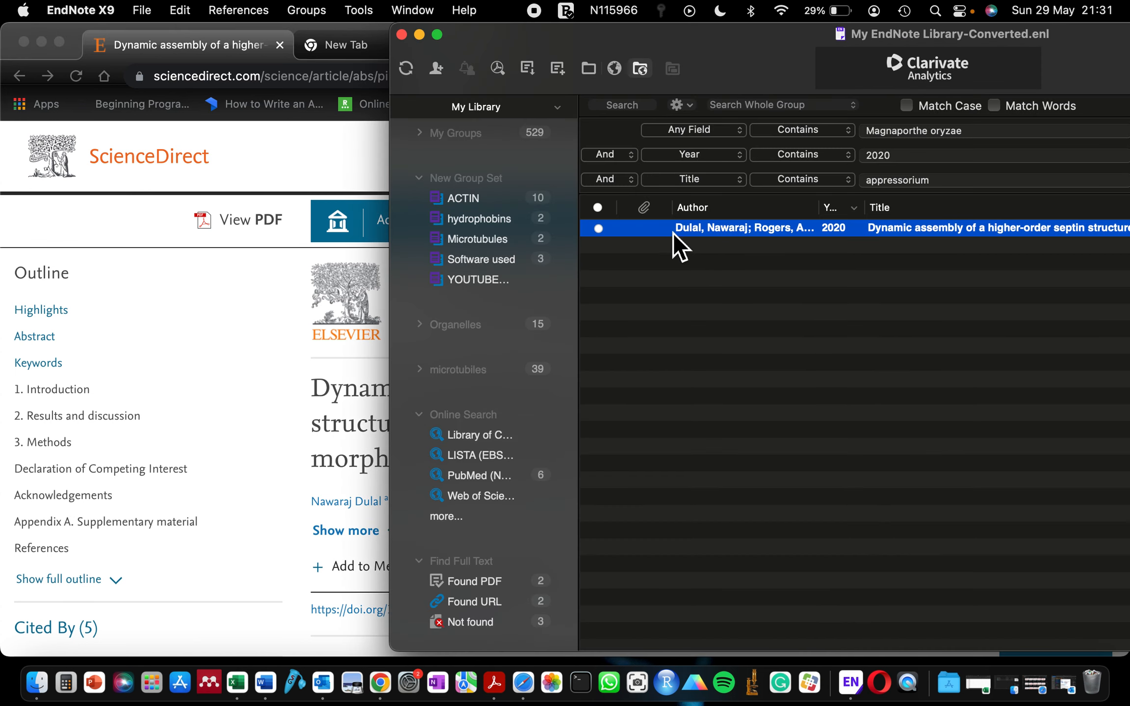
{"action": "left_click", "coordinate": [267, 242]}
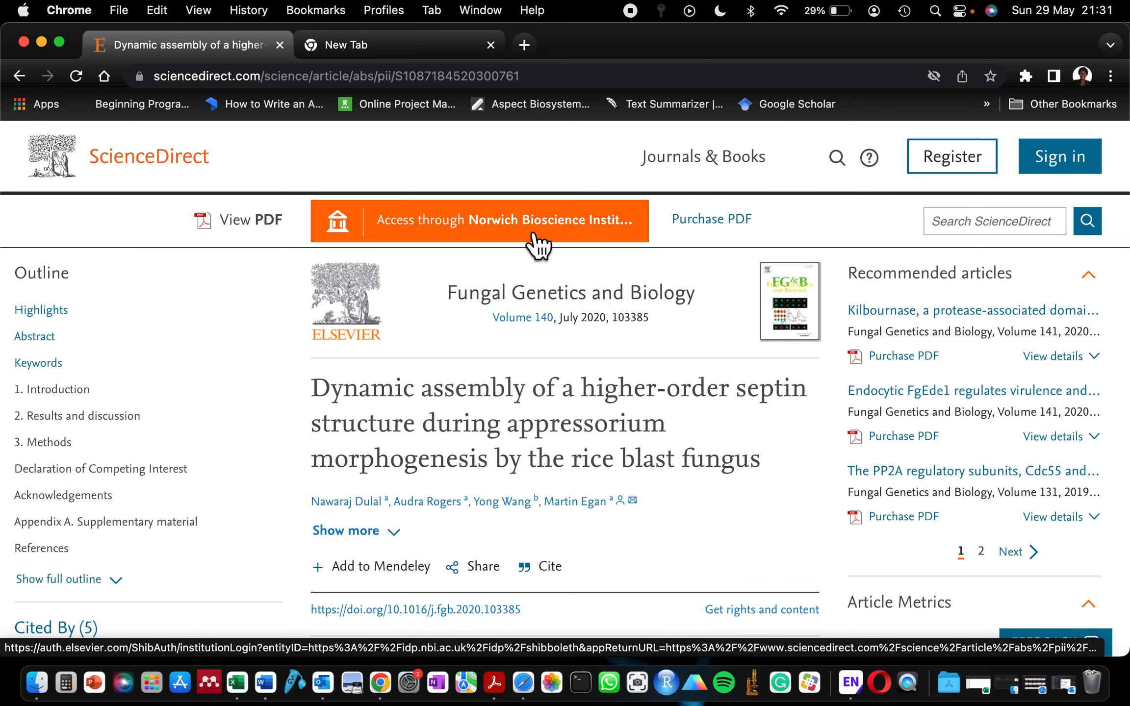
{"action": "left_click", "coordinate": [519, 241]}
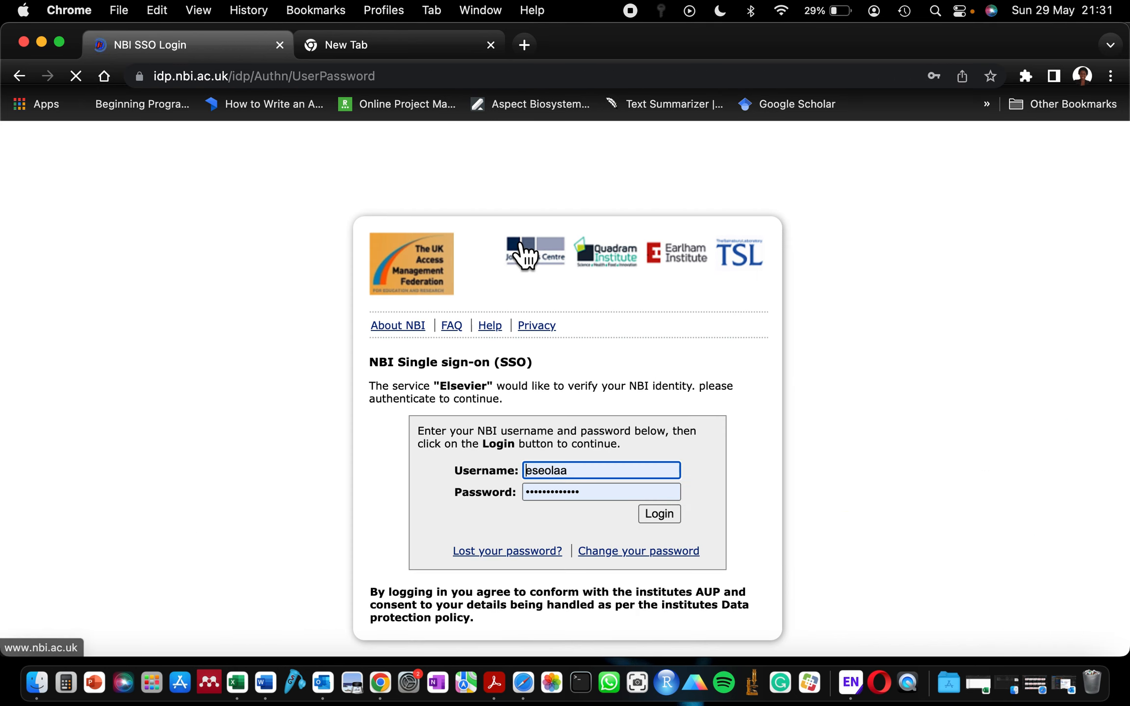
{"action": "left_click", "coordinate": [658, 515]}
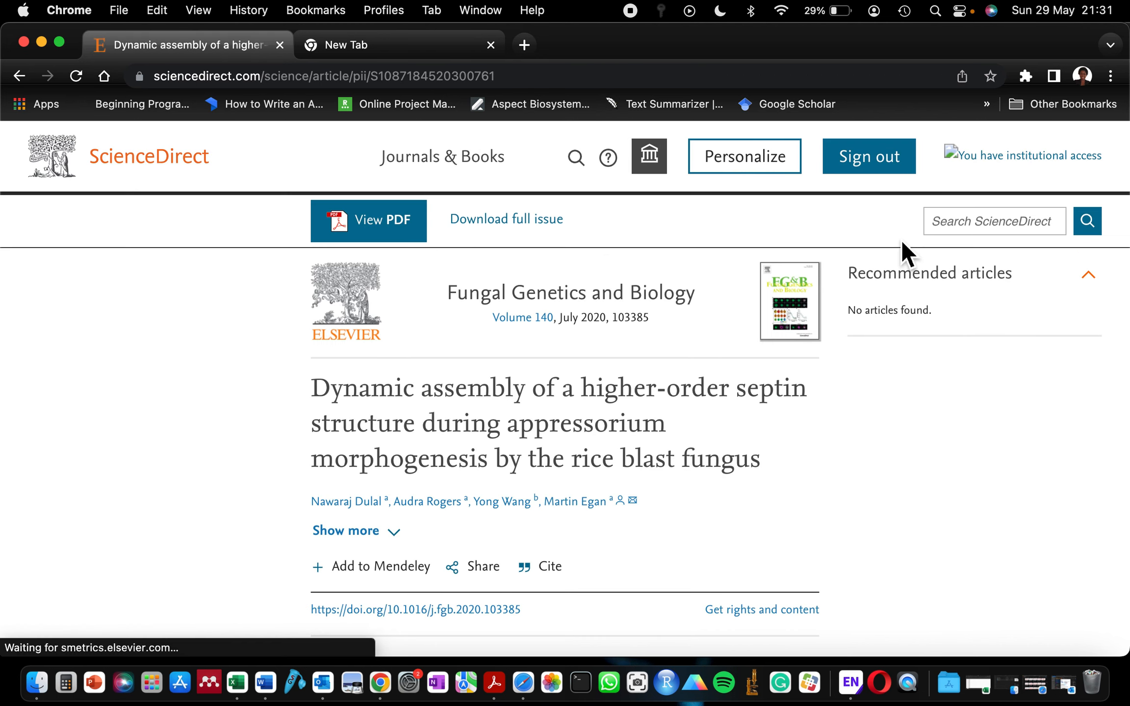
{"action": "left_click", "coordinate": [390, 223]}
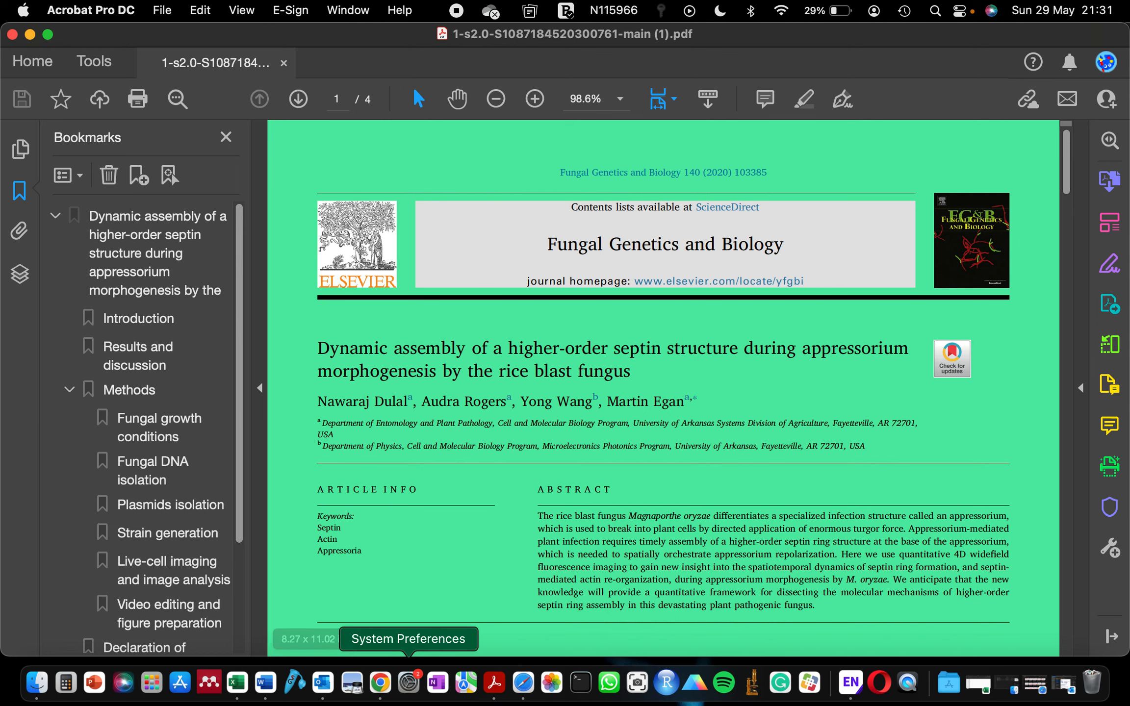
{"action": "left_click", "coordinate": [851, 682]}
{"action": "left_click_drag", "start_coordinate": [729, 53], "coordinate": [321, 51]}
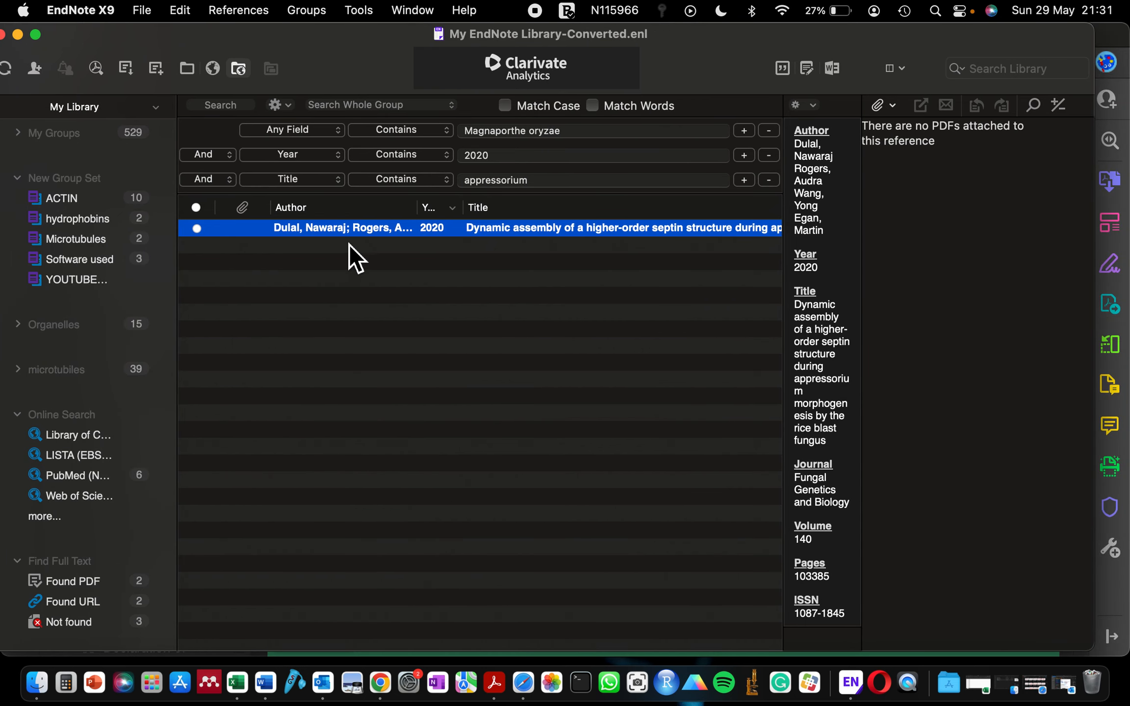
{"action": "right_click", "coordinate": [291, 233]}
{"action": "key", "text": "Escape"}
{"action": "right_click", "coordinate": [291, 232]}
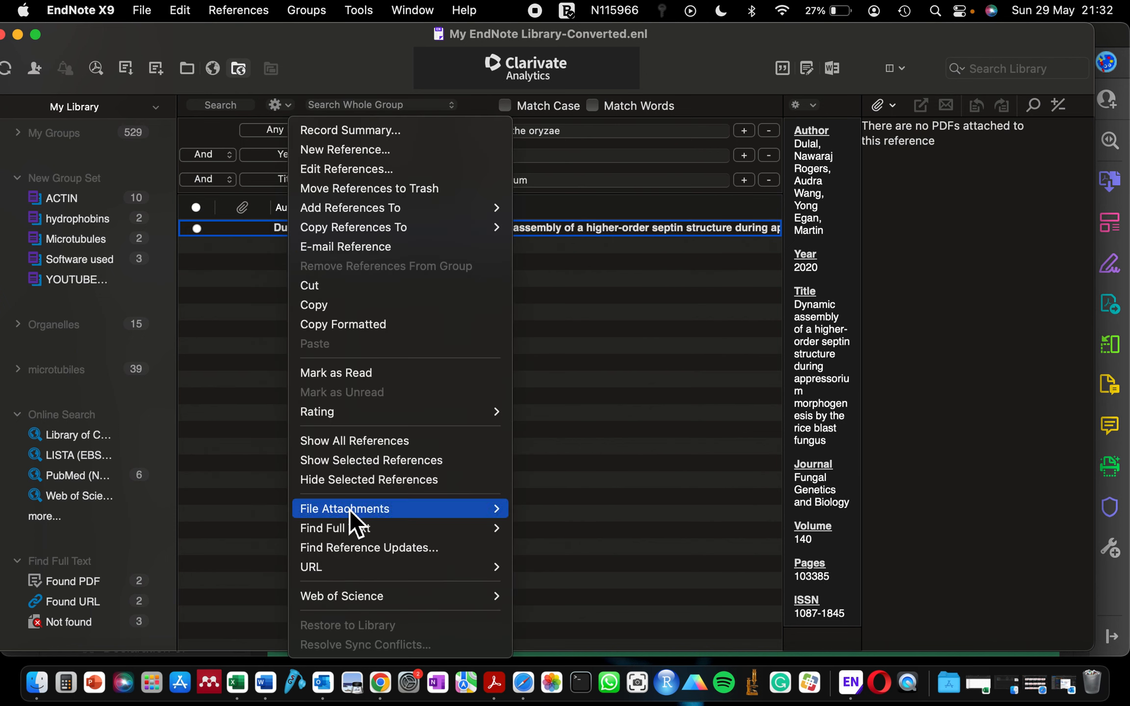
{"action": "mouse_move", "coordinate": [349, 514]}
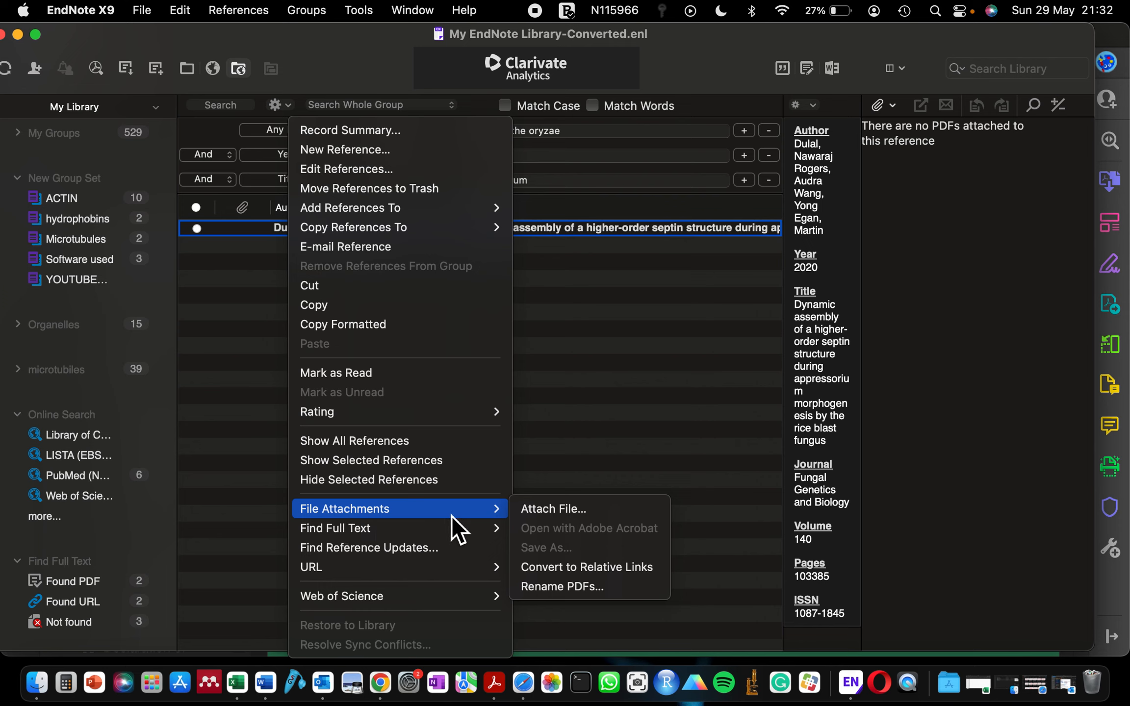
{"action": "left_click", "coordinate": [540, 511]}
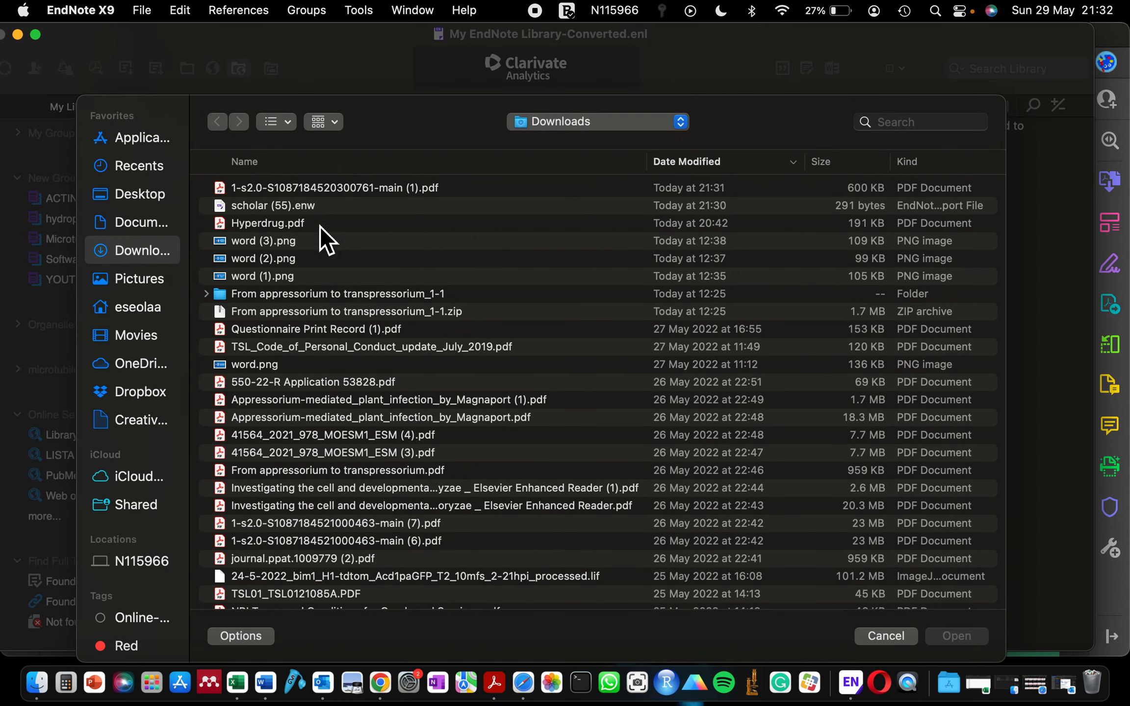
{"action": "left_click", "coordinate": [298, 190]}
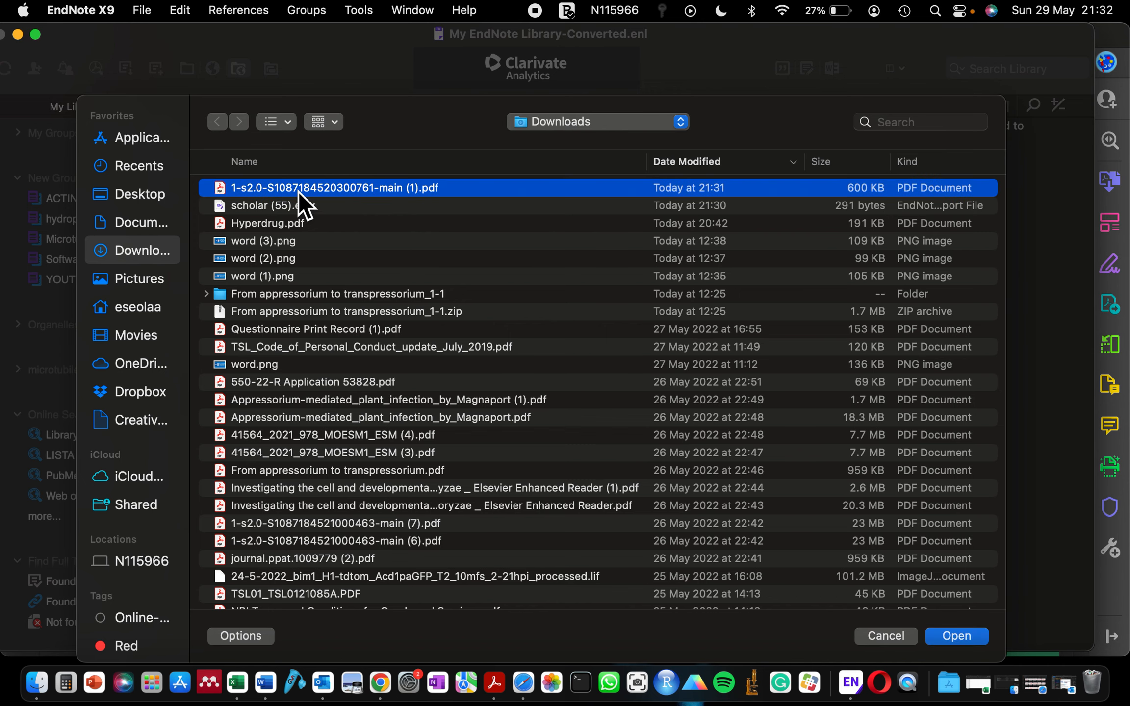
{"action": "left_click", "coordinate": [955, 636]}
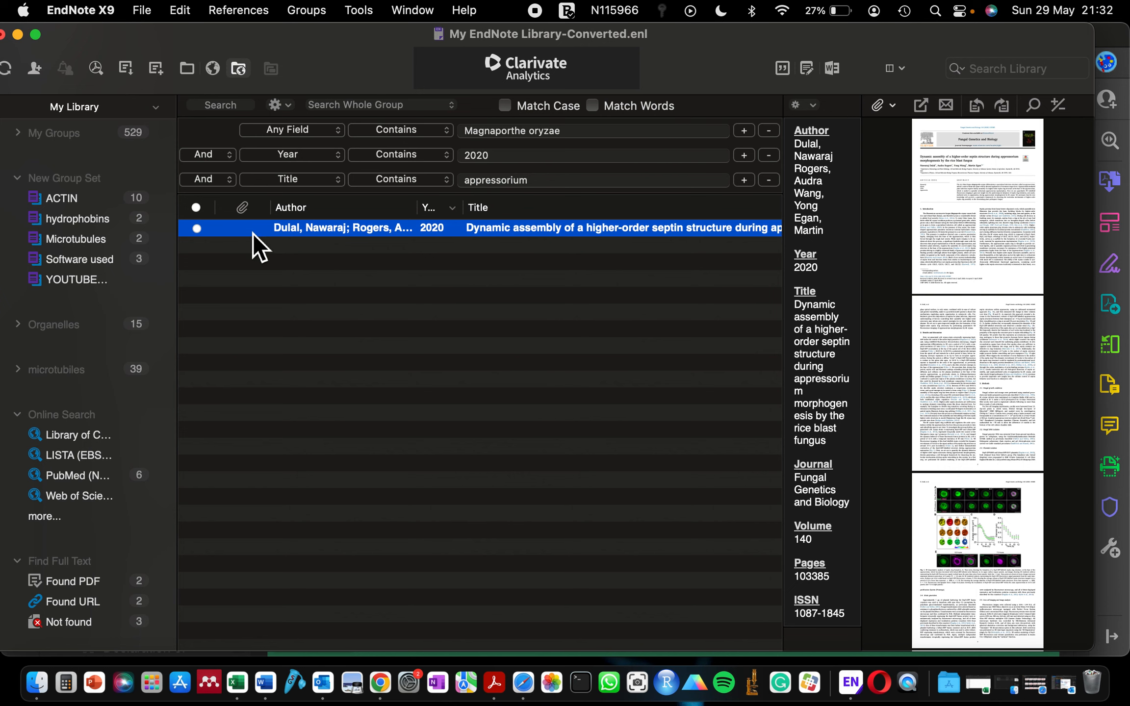
Check the reference's own window, then compare the PDF attachments of the two septin entries among the Recently Added references.
{"action": "left_click", "coordinate": [922, 104]}
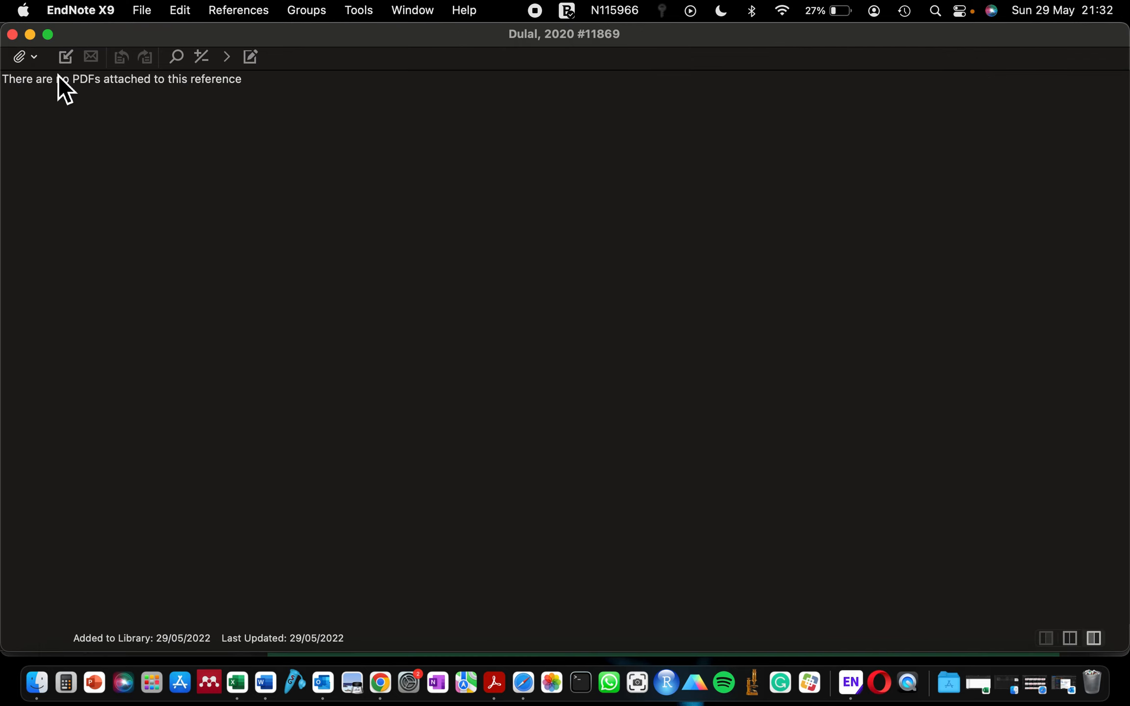
{"action": "left_click", "coordinate": [12, 34]}
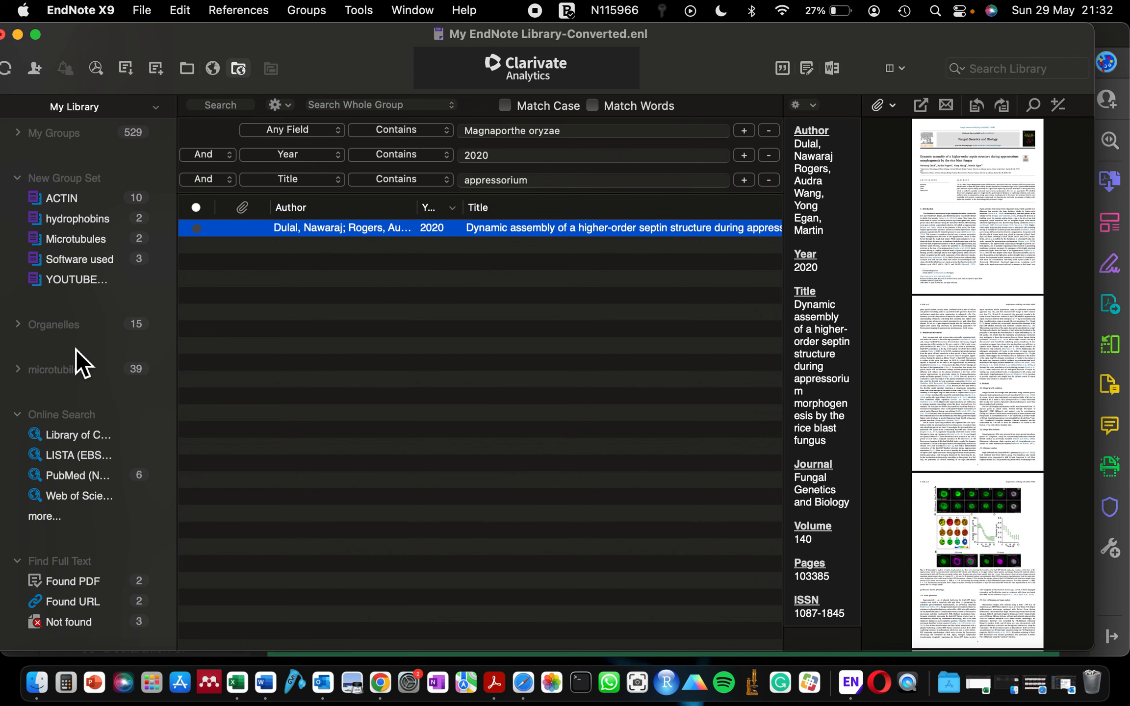
{"action": "scroll", "coordinate": [92, 232], "scroll_direction": "up", "scroll_amount": 5}
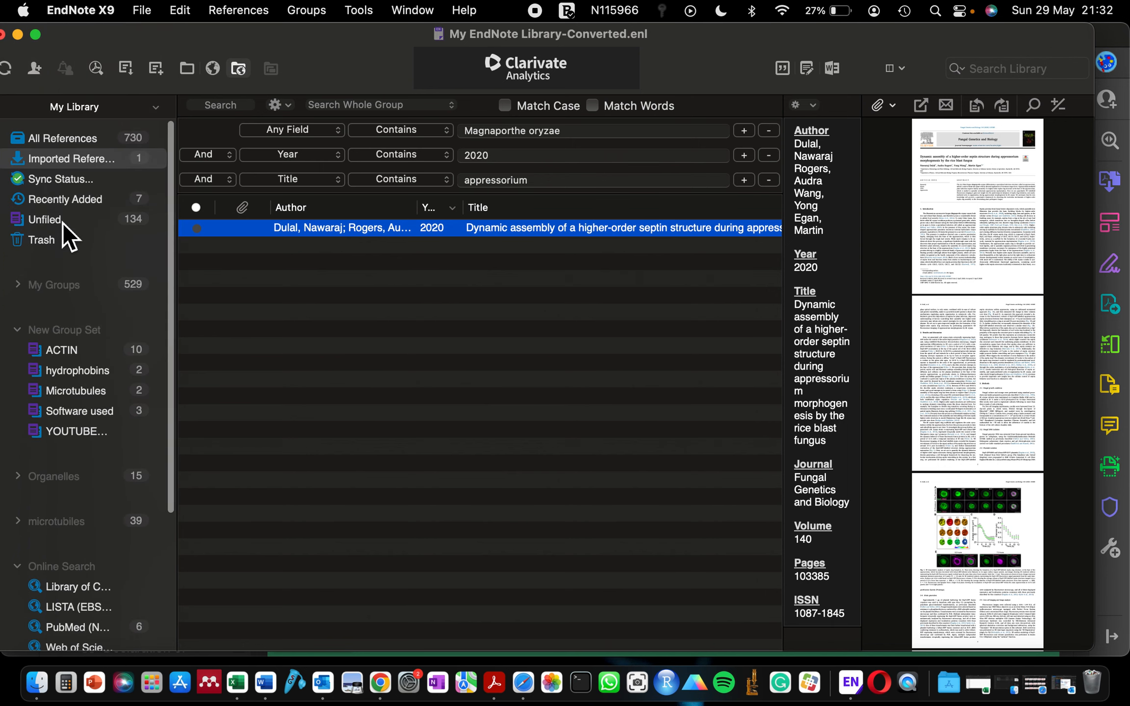
{"action": "left_click", "coordinate": [62, 222]}
{"action": "left_click", "coordinate": [63, 201]}
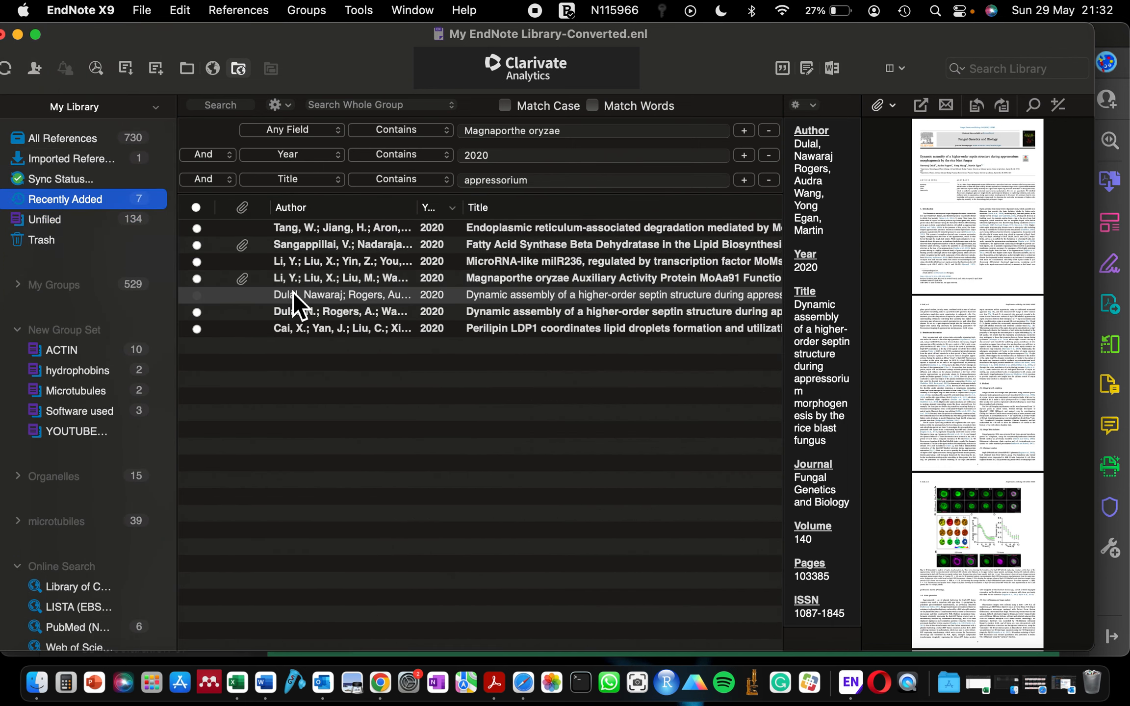
{"action": "left_click", "coordinate": [308, 296]}
{"action": "left_click", "coordinate": [323, 311]}
{"action": "left_click", "coordinate": [314, 299]}
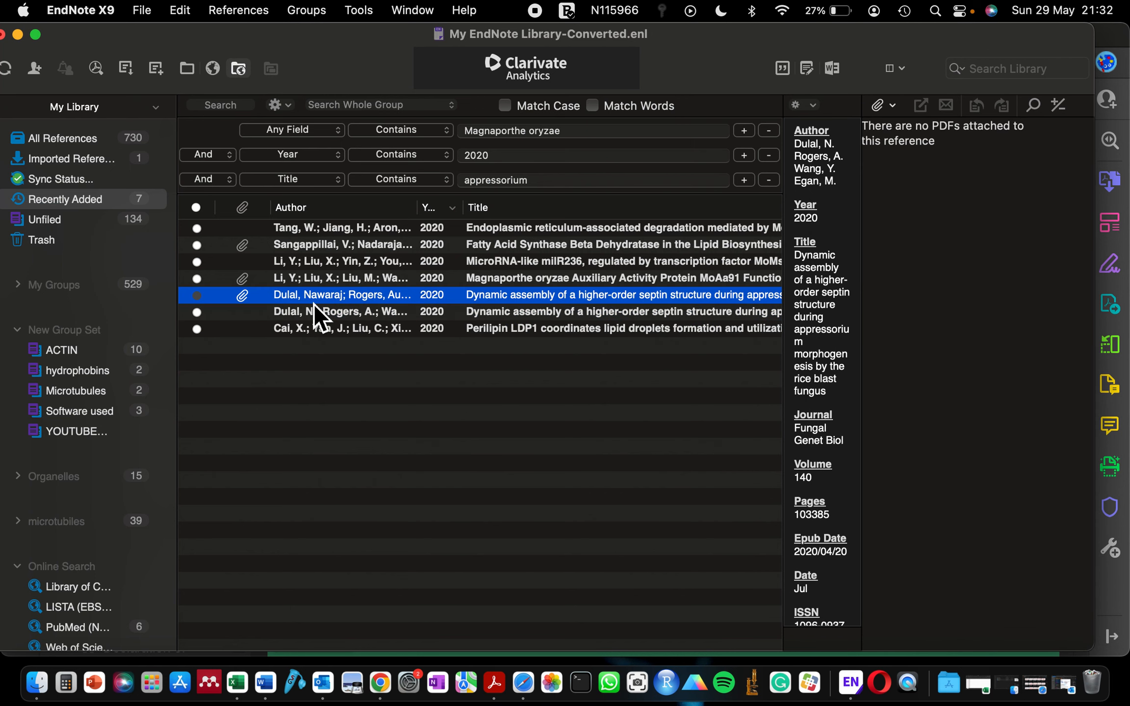
{"action": "left_click", "coordinate": [286, 315]}
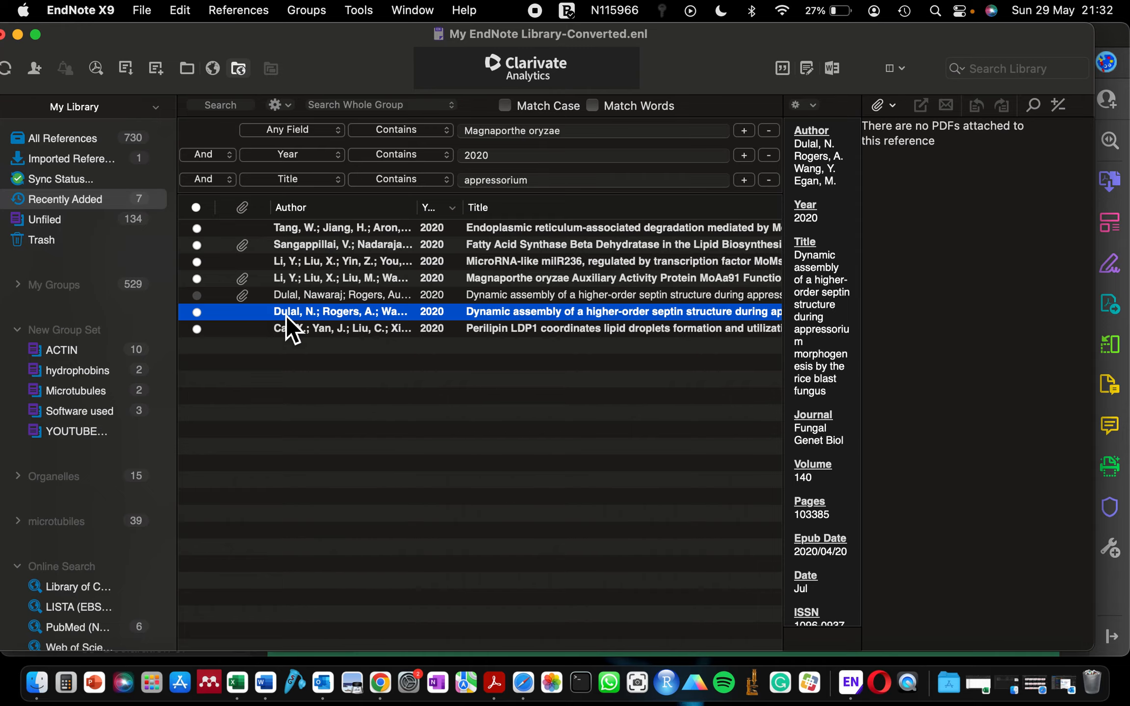
{"action": "left_click", "coordinate": [286, 296]}
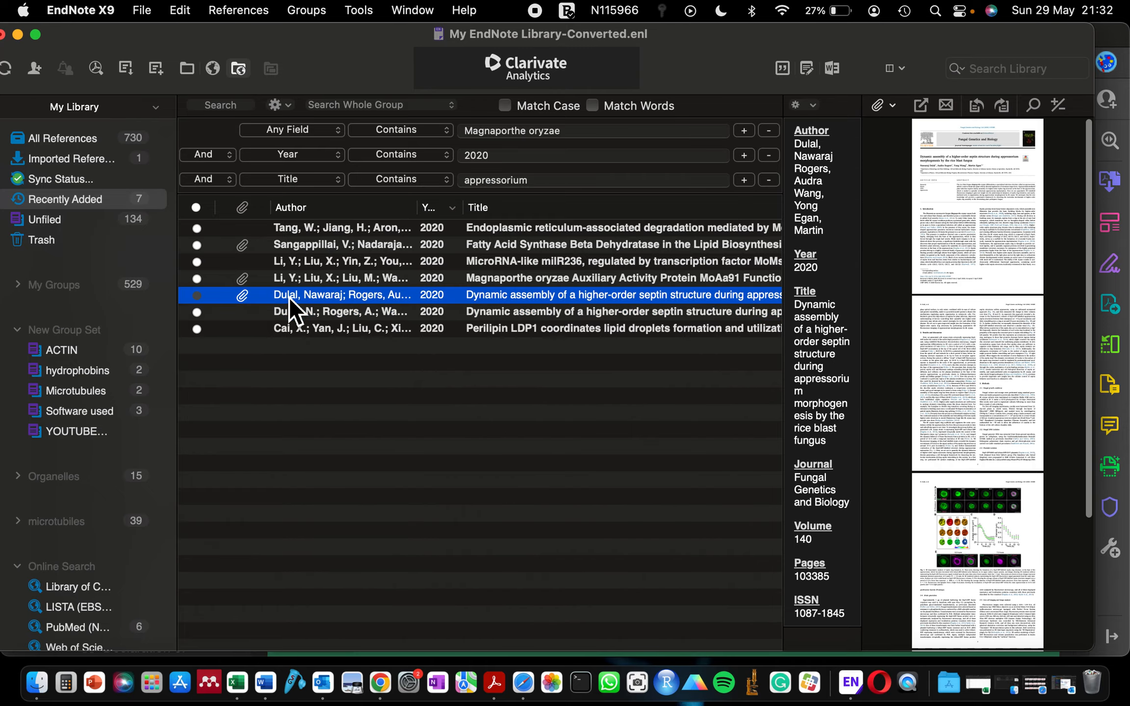
Open the attached septin article PDF in its own window, skim its text and figures, and return to the library.
{"action": "left_click", "coordinate": [933, 109]}
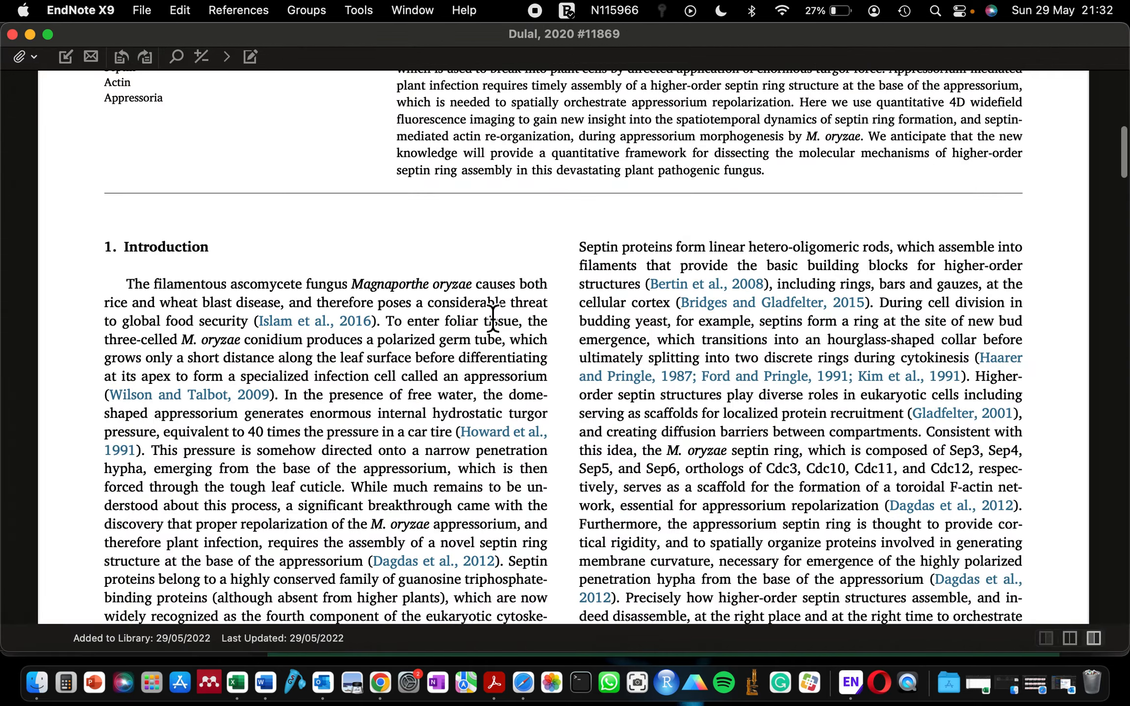
{"action": "scroll", "coordinate": [492, 319], "scroll_direction": "up", "scroll_amount": 10}
{"action": "scroll", "coordinate": [493, 319], "scroll_direction": "down", "scroll_amount": 15}
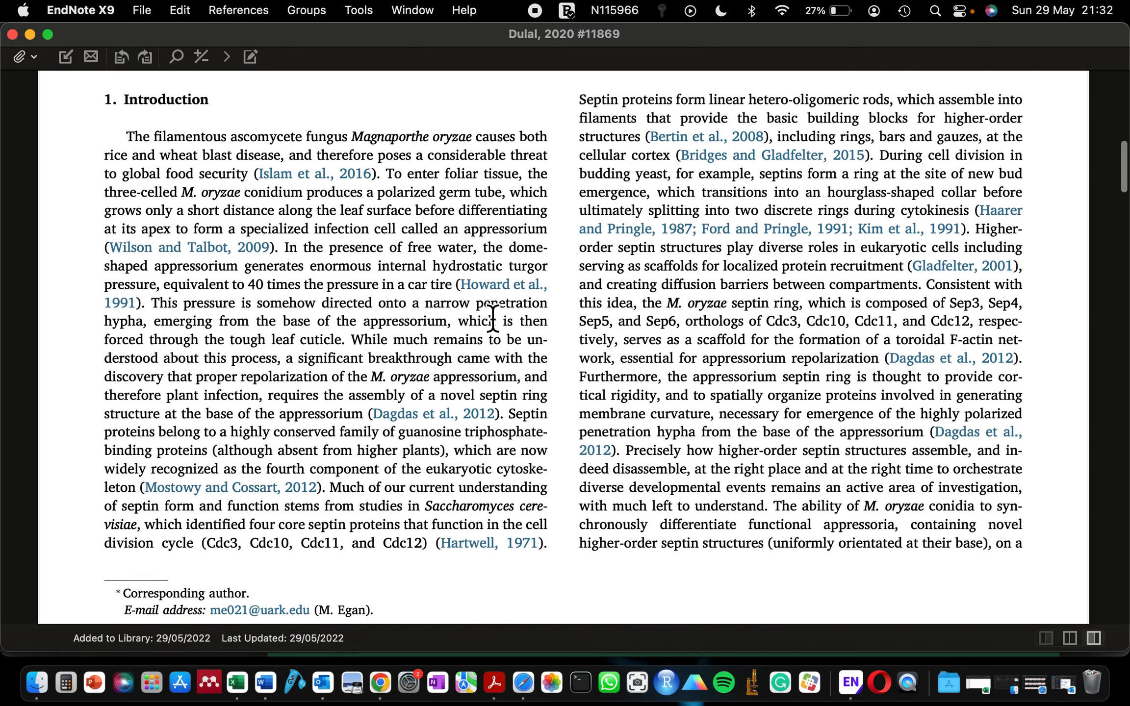
{"action": "scroll", "coordinate": [493, 319], "scroll_direction": "down", "scroll_amount": 15}
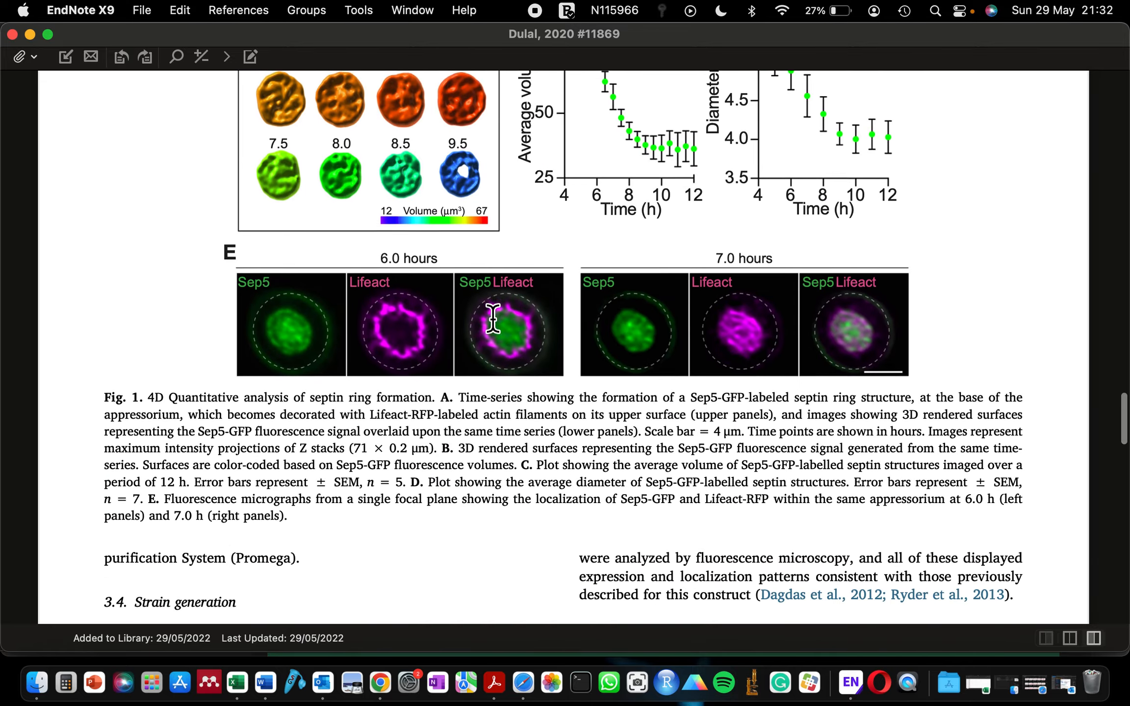
{"action": "left_click", "coordinate": [31, 35]}
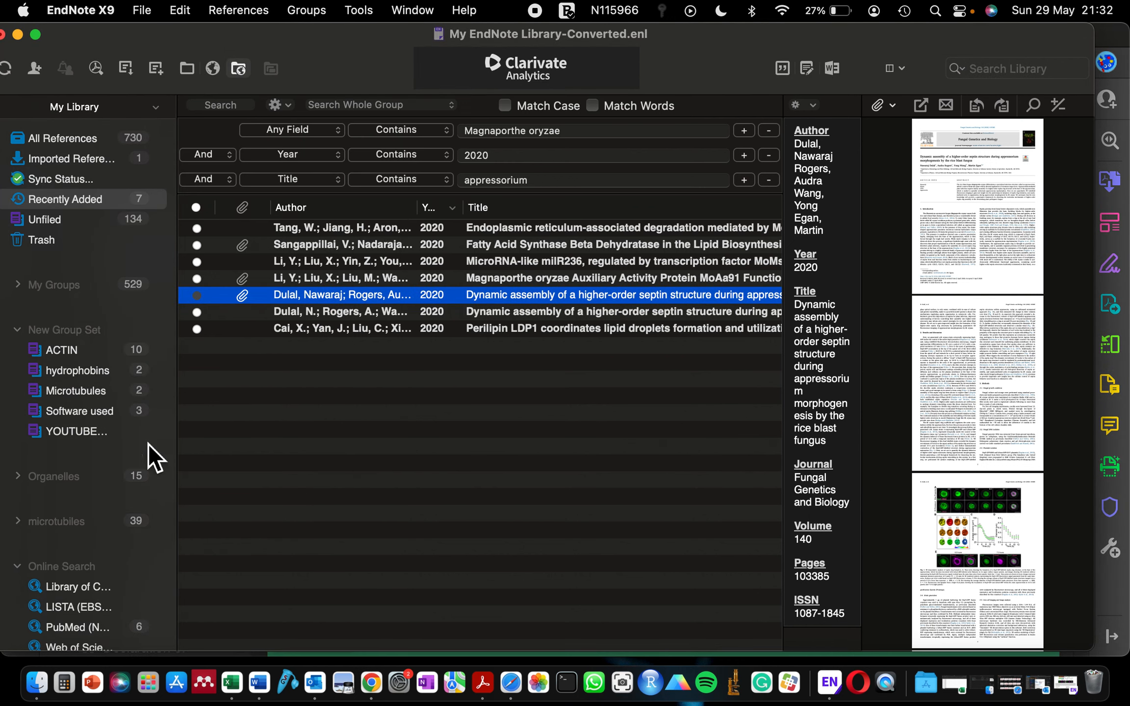
{"action": "scroll", "coordinate": [67, 464], "scroll_direction": "down", "scroll_amount": 5}
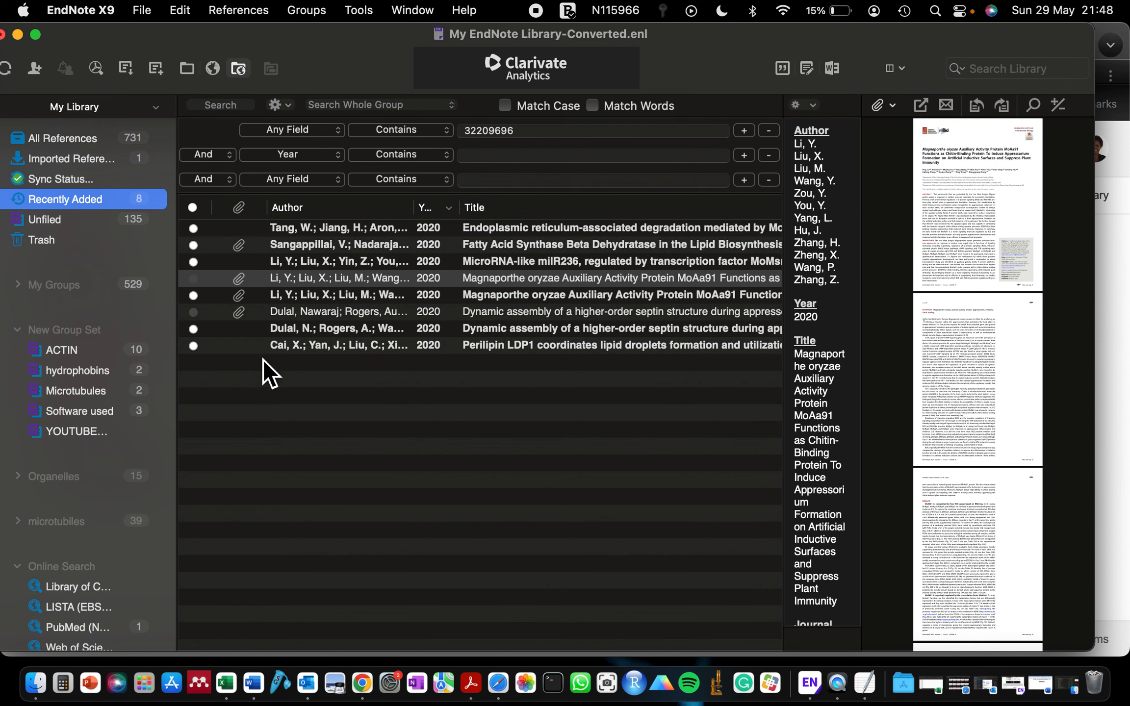
Look through the Recently Added references, the PubMed online search results and the contents of the YOUTUBE group.
{"action": "left_click", "coordinate": [277, 381]}
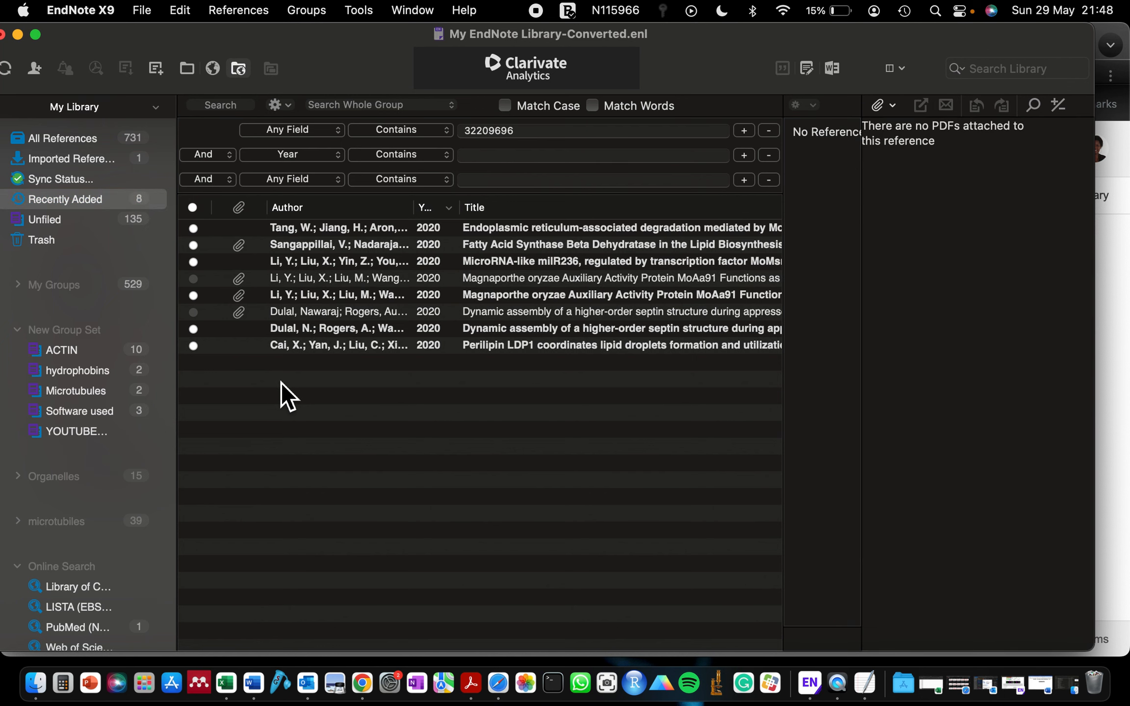
{"action": "left_click", "coordinate": [63, 202]}
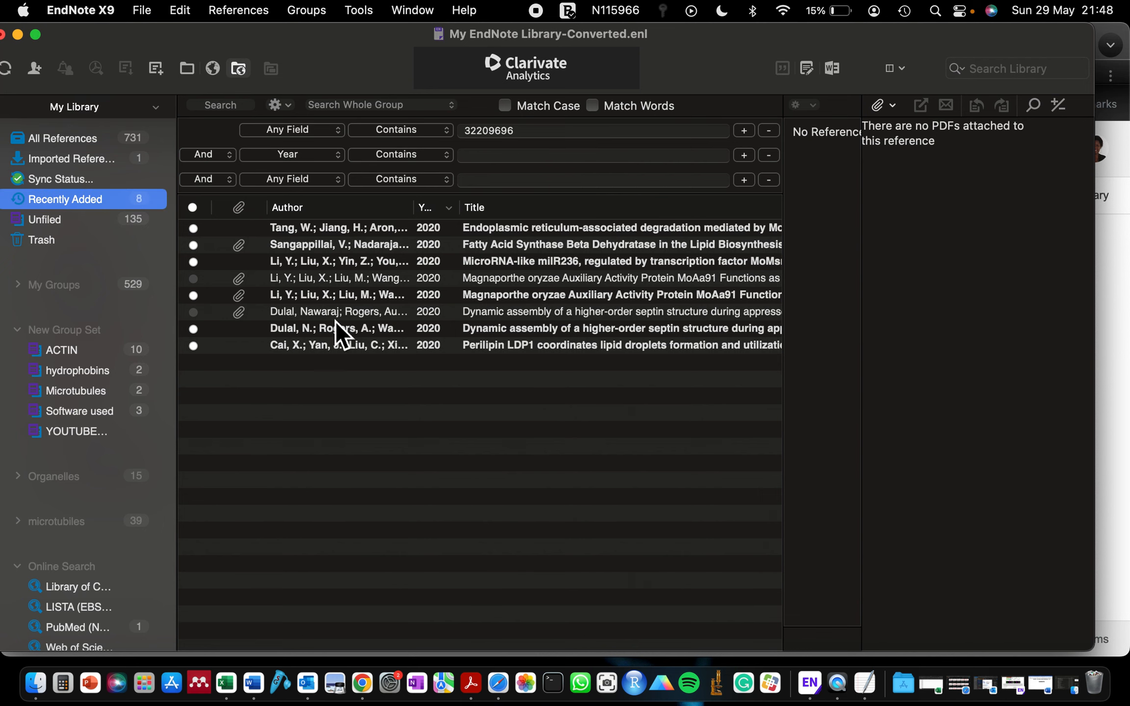
{"action": "left_click", "coordinate": [377, 345]}
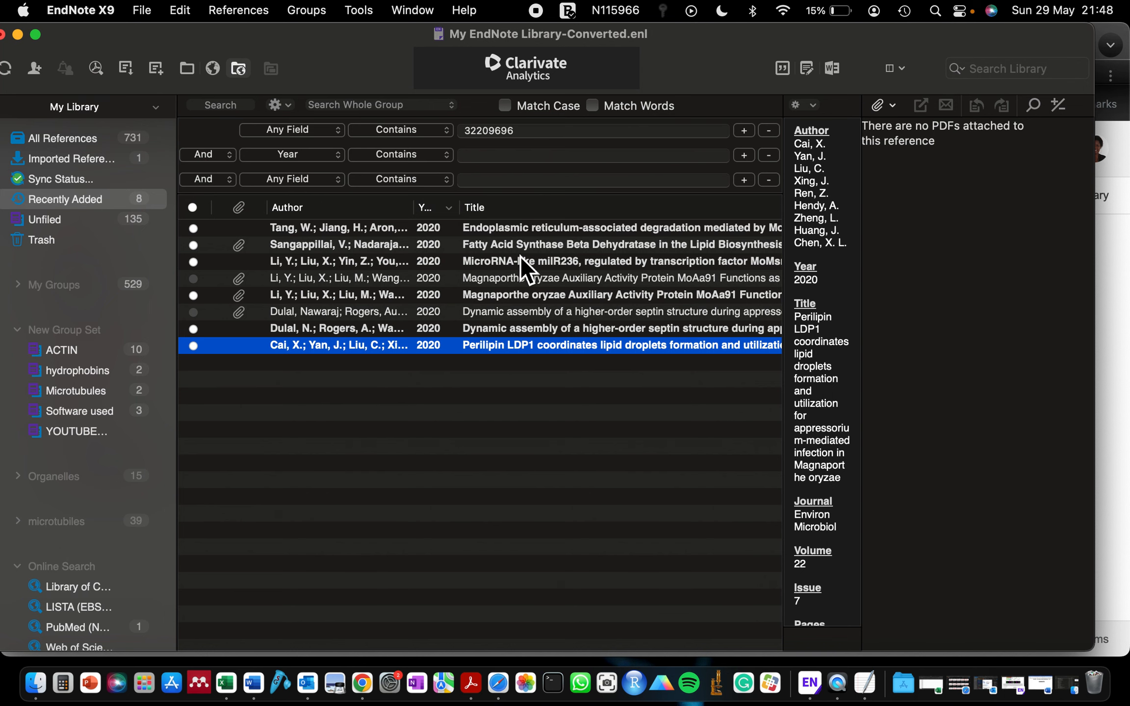
{"action": "left_click", "coordinate": [80, 632]}
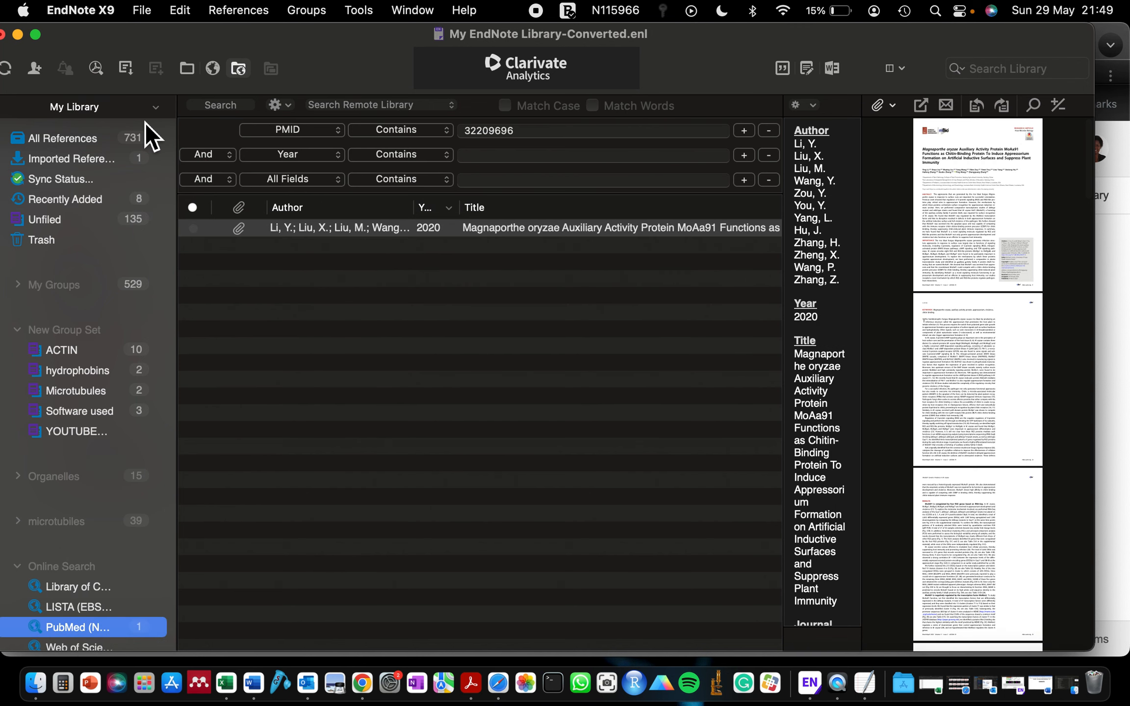
{"action": "left_click", "coordinate": [80, 432]}
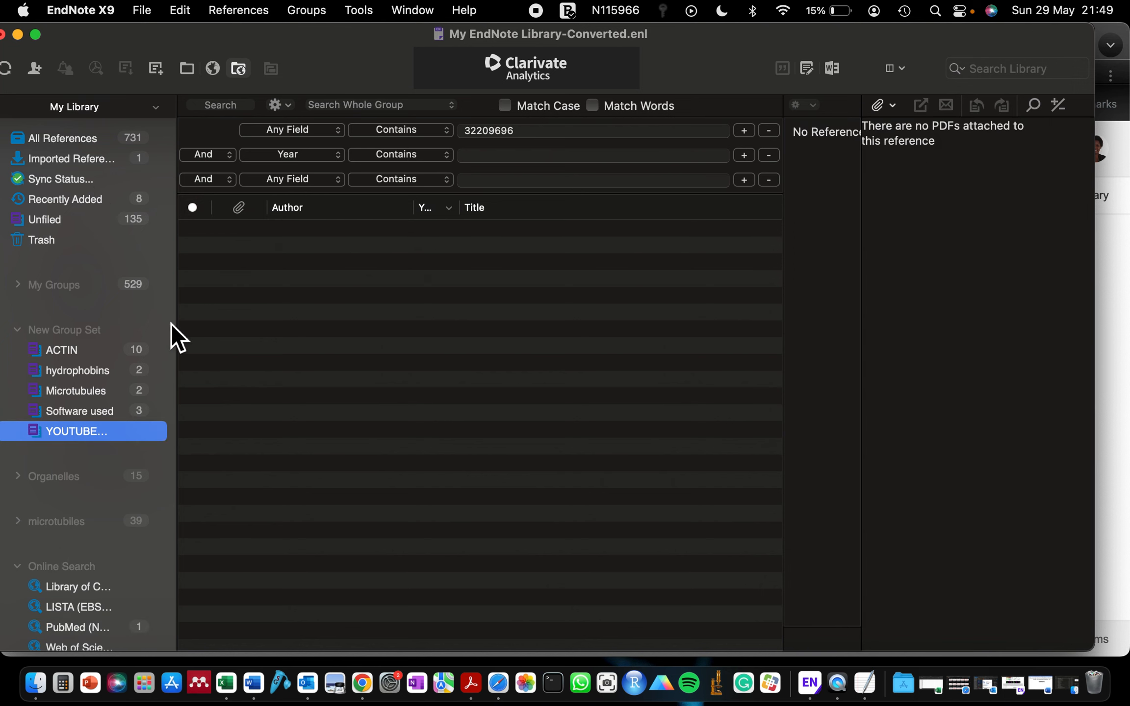
{"action": "left_click", "coordinate": [48, 165]}
{"action": "left_click", "coordinate": [54, 197]}
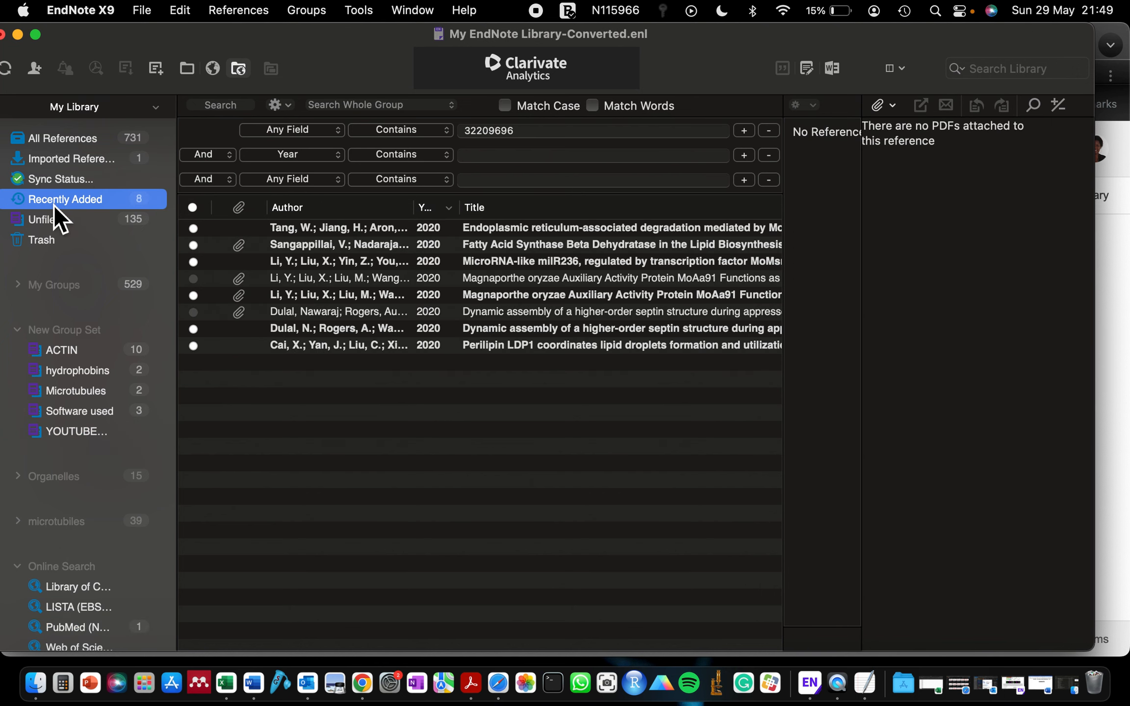
{"action": "left_click_drag", "start_coordinate": [250, 343], "coordinate": [346, 110]}
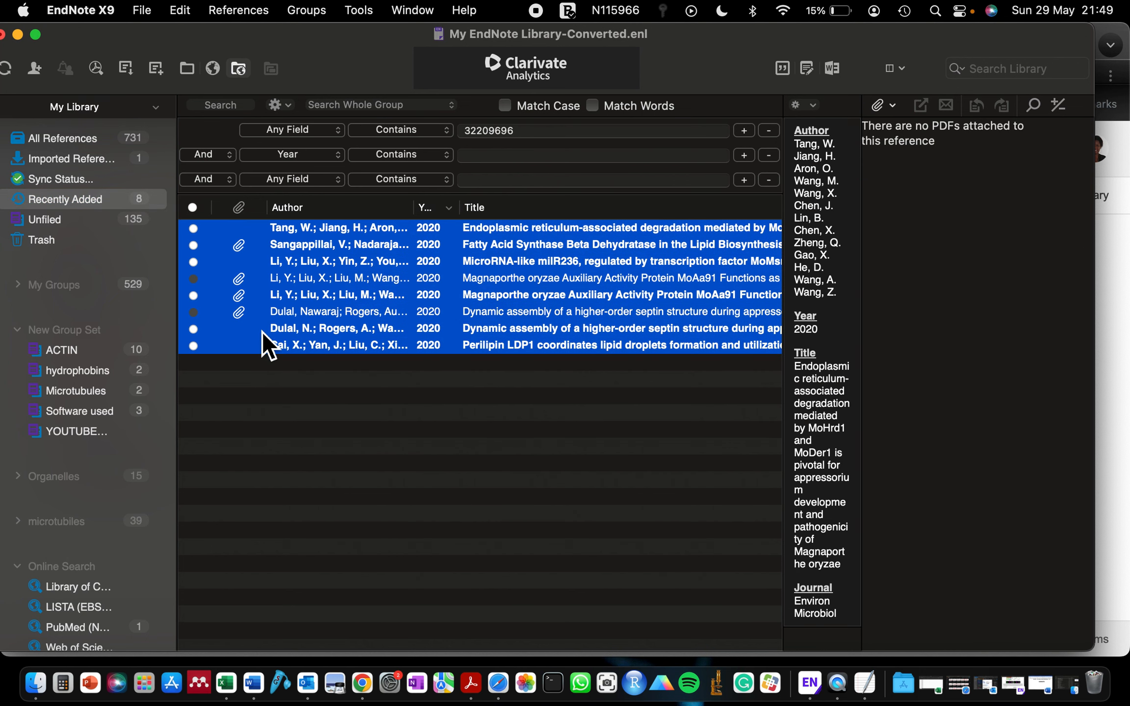
{"action": "left_click", "coordinate": [60, 430]}
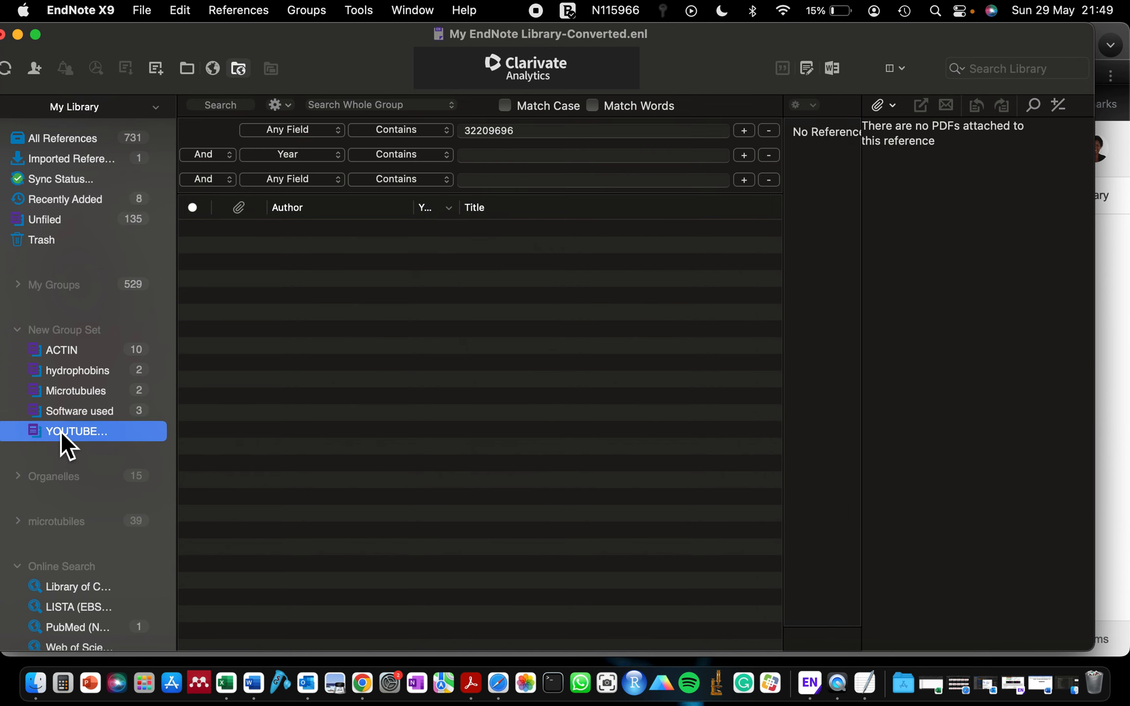
Examine the options for creating a group in New Group Set and close them without choosing one.
{"action": "left_click", "coordinate": [60, 330]}
{"action": "right_click", "coordinate": [59, 330]}
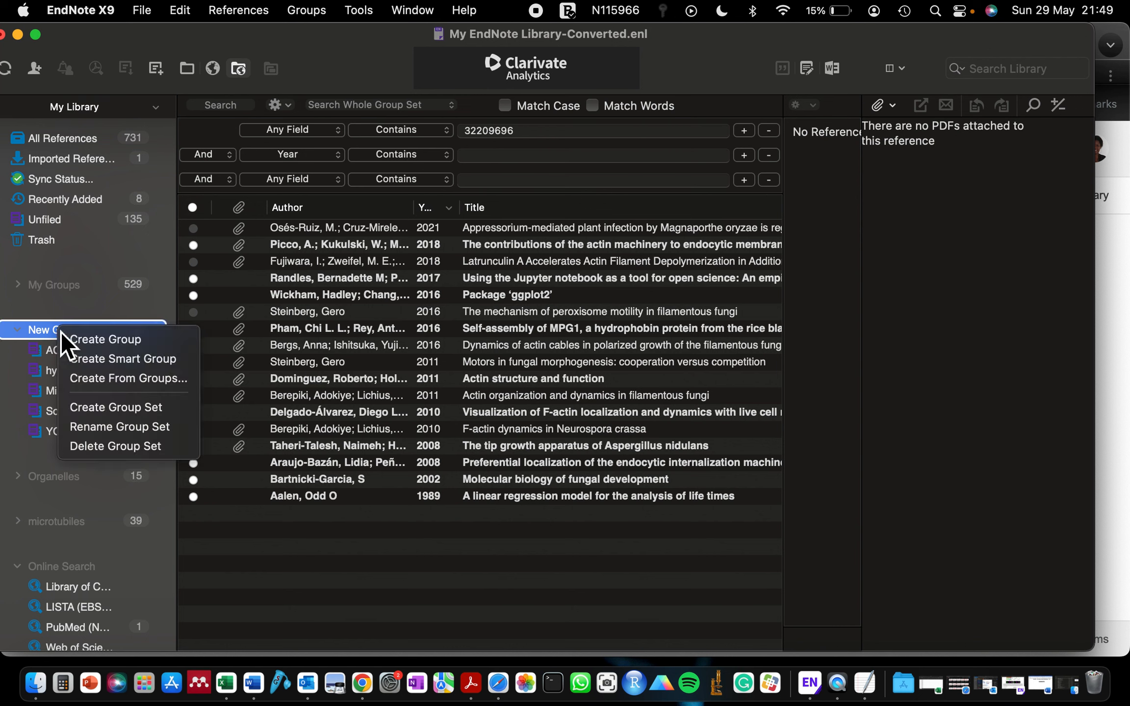
{"action": "key", "text": "Escape"}
{"action": "right_click", "coordinate": [60, 330]}
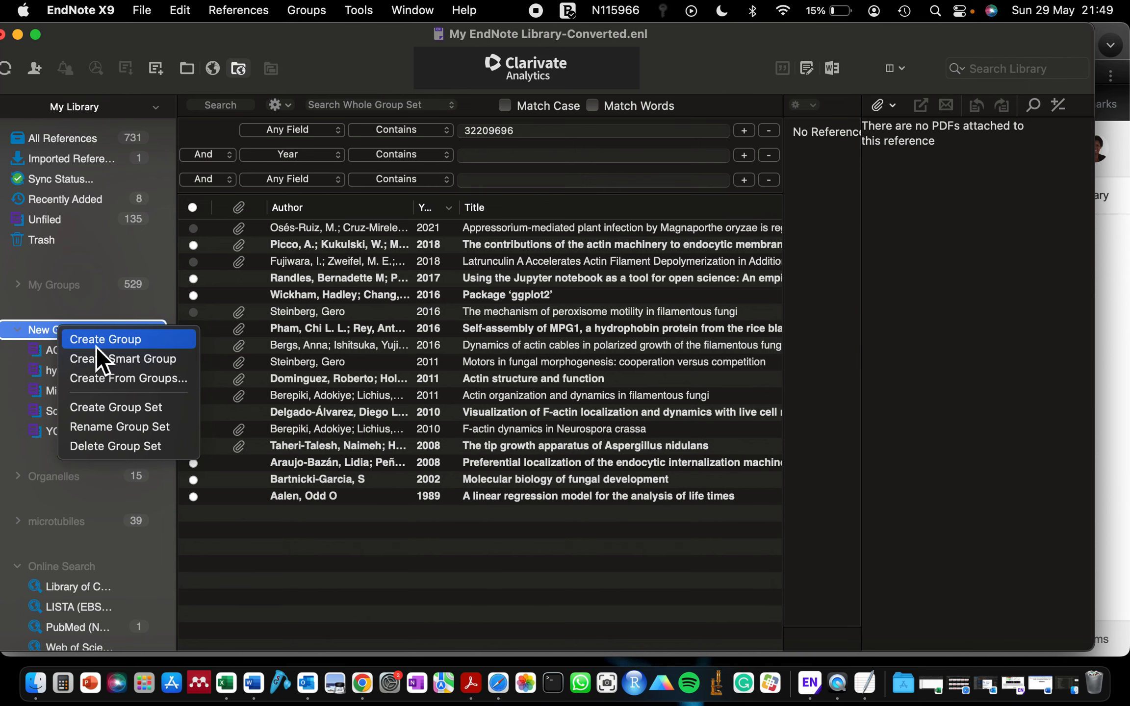
{"action": "left_click", "coordinate": [13, 413]}
Add all the Recently Added references to the YOUTUBE TUTORIALS group in New Group Set.
{"action": "left_click", "coordinate": [63, 432]}
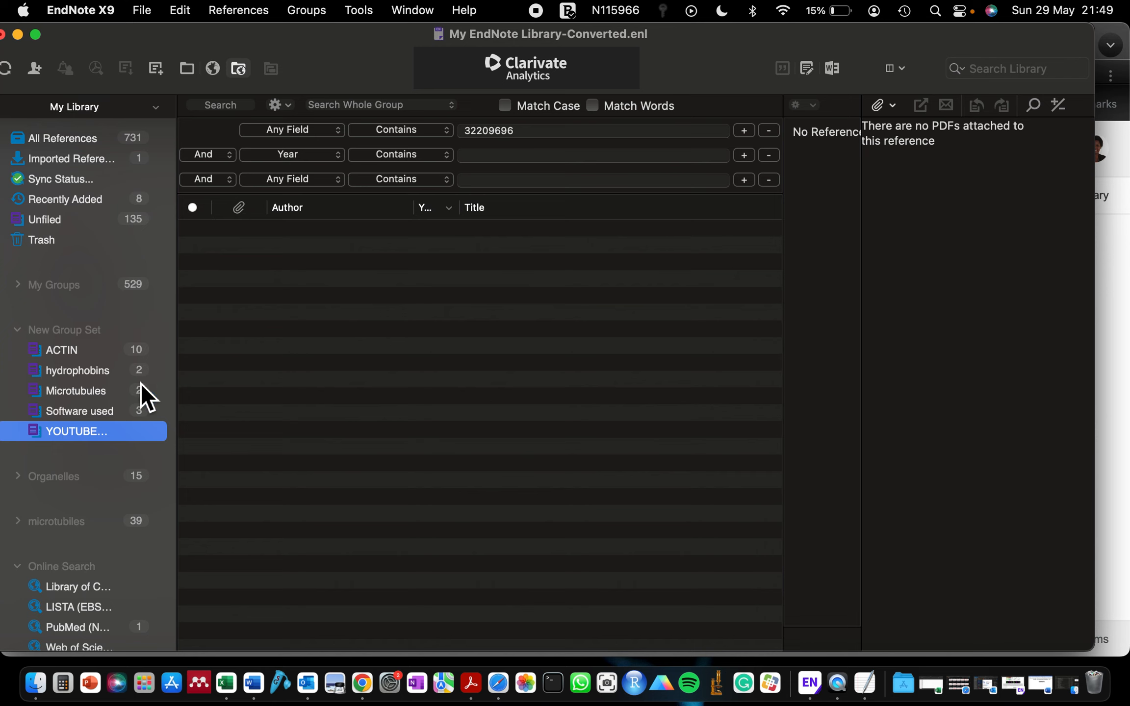
{"action": "left_click", "coordinate": [67, 203]}
{"action": "left_click_drag", "start_coordinate": [331, 375], "coordinate": [304, 232]}
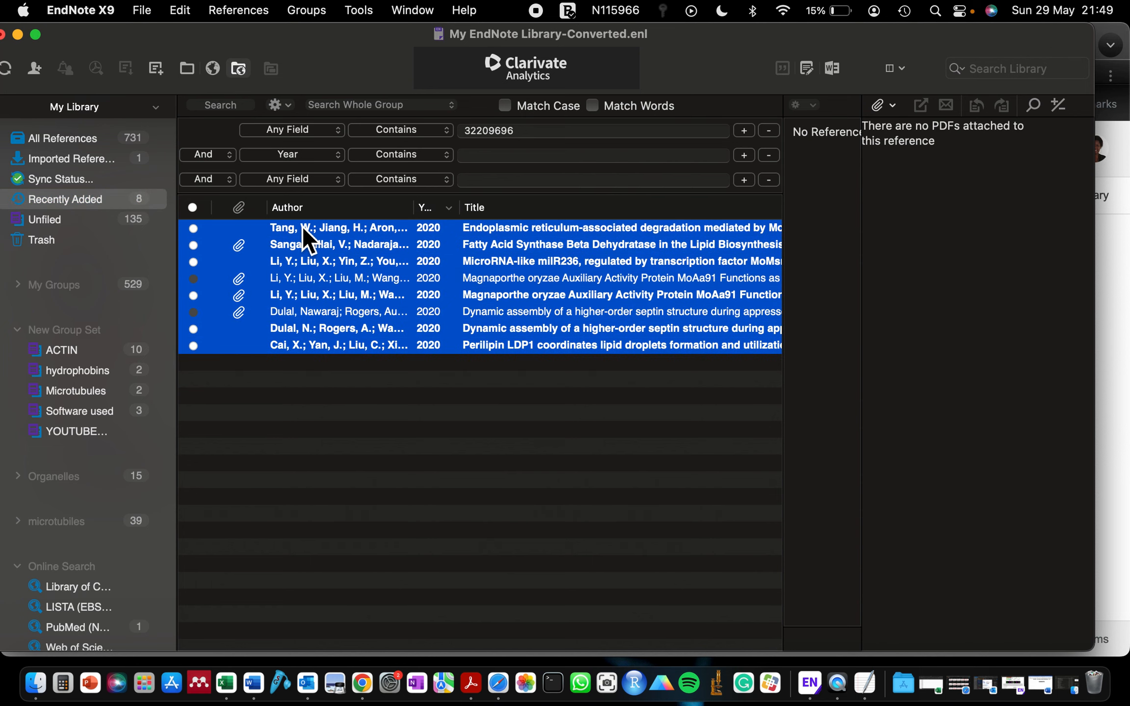
{"action": "right_click", "coordinate": [302, 226]}
{"action": "key", "text": "Escape"}
{"action": "right_click", "coordinate": [302, 225]}
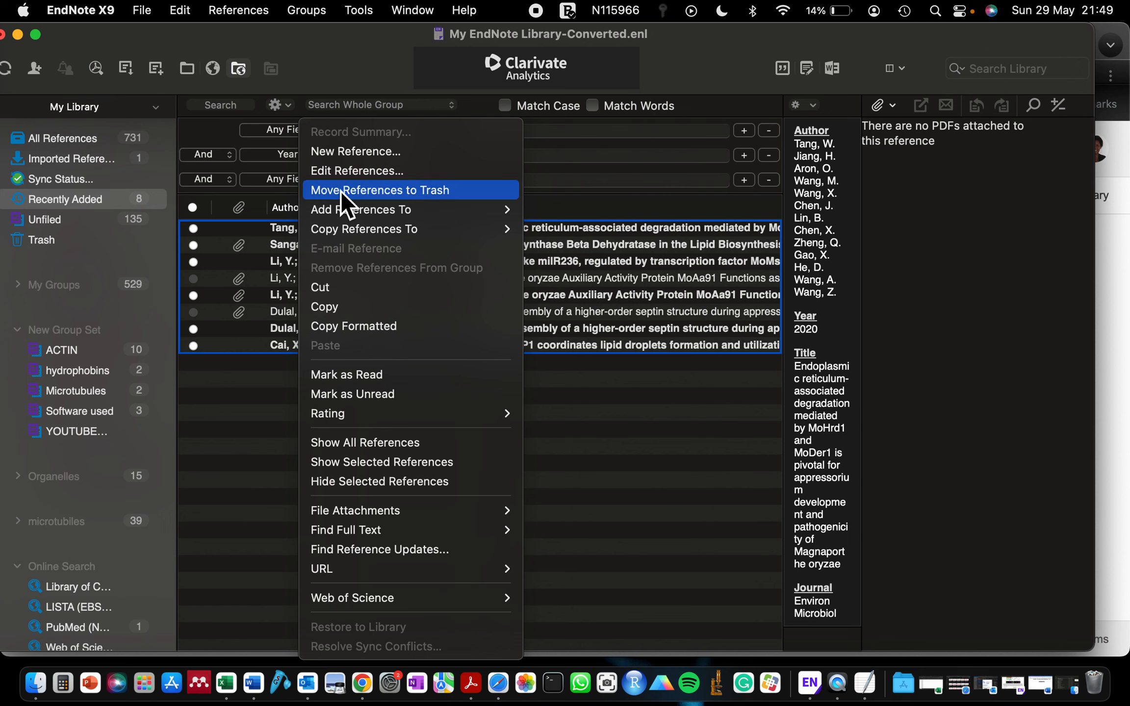
{"action": "mouse_move", "coordinate": [387, 210]}
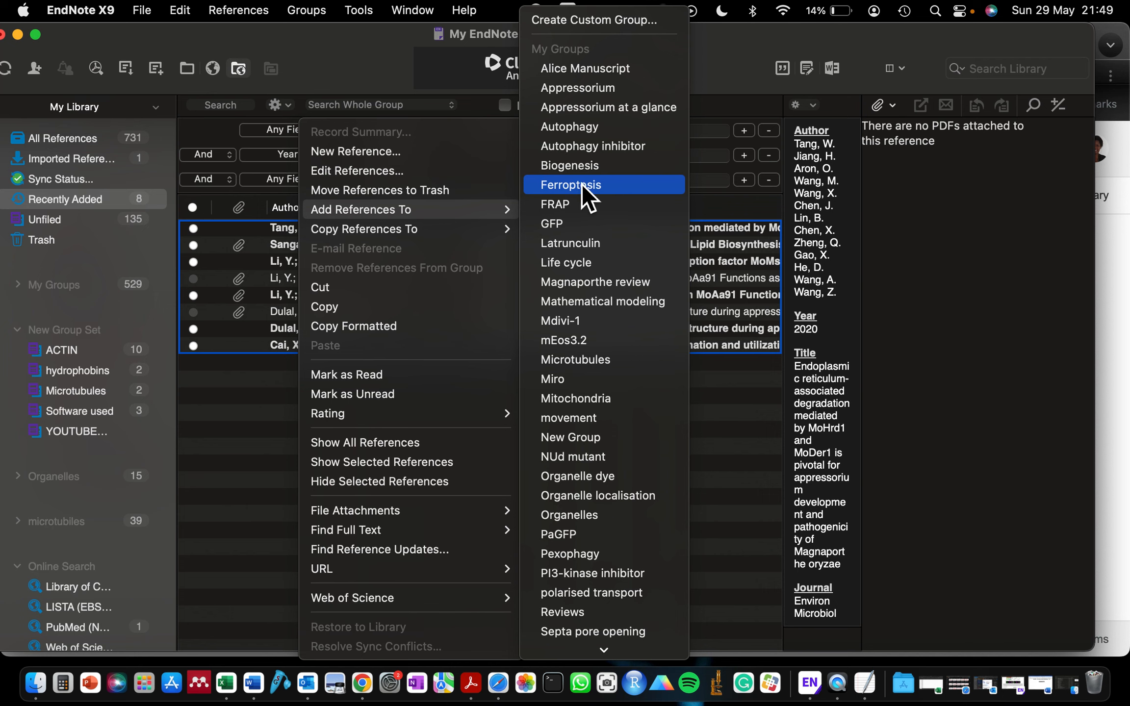
{"action": "scroll", "coordinate": [591, 194], "scroll_direction": "down", "scroll_amount": 10}
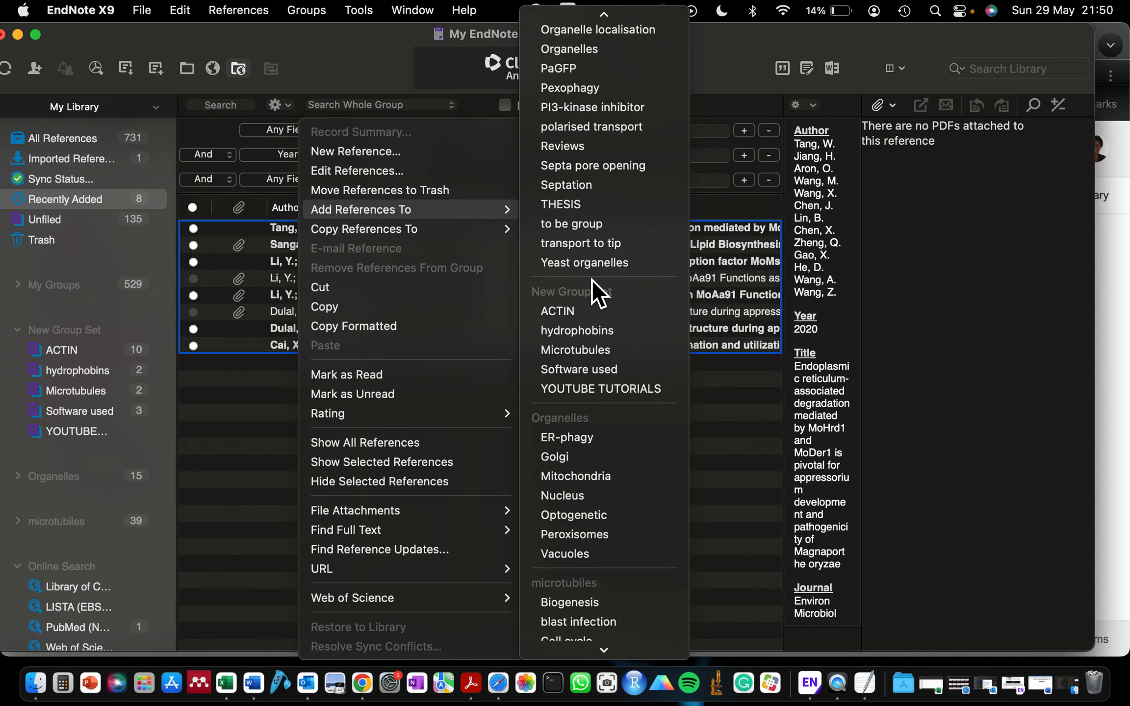
{"action": "left_click", "coordinate": [585, 389]}
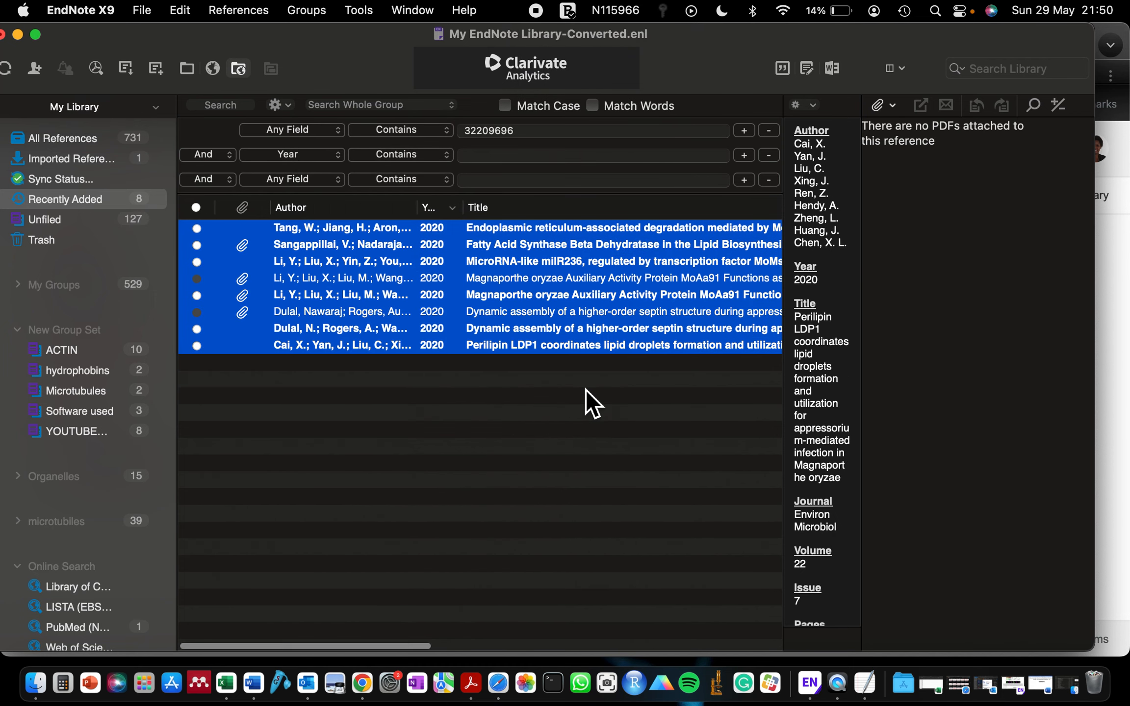
Examine the references in the YOUTUBE TUTORIALS group and compare the details and PDF attachments of the two septin entries.
{"action": "left_click", "coordinate": [70, 436]}
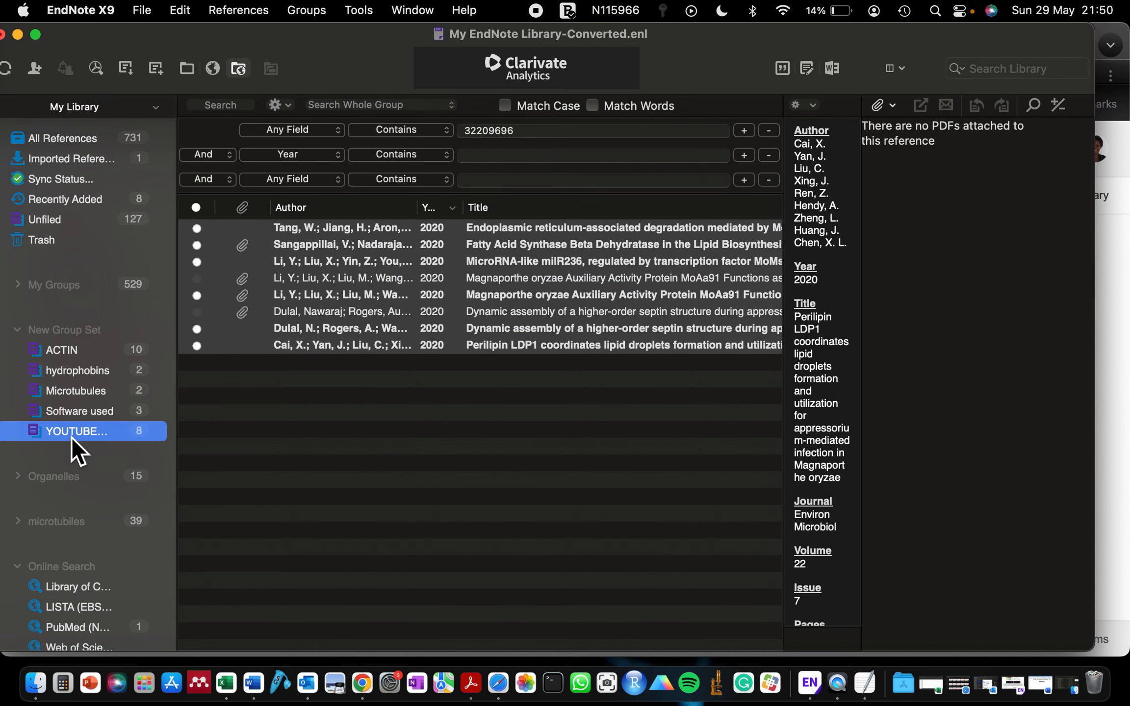
{"action": "scroll", "coordinate": [290, 408], "scroll_direction": "right", "scroll_amount": 1}
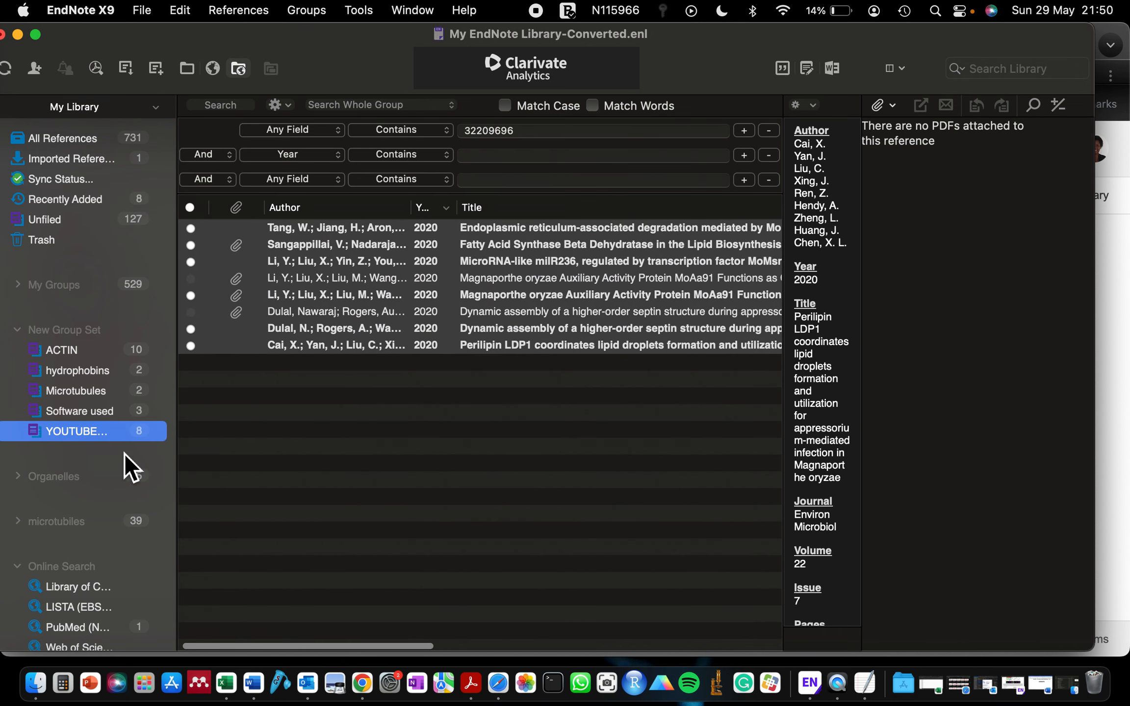
{"action": "left_click", "coordinate": [241, 371]}
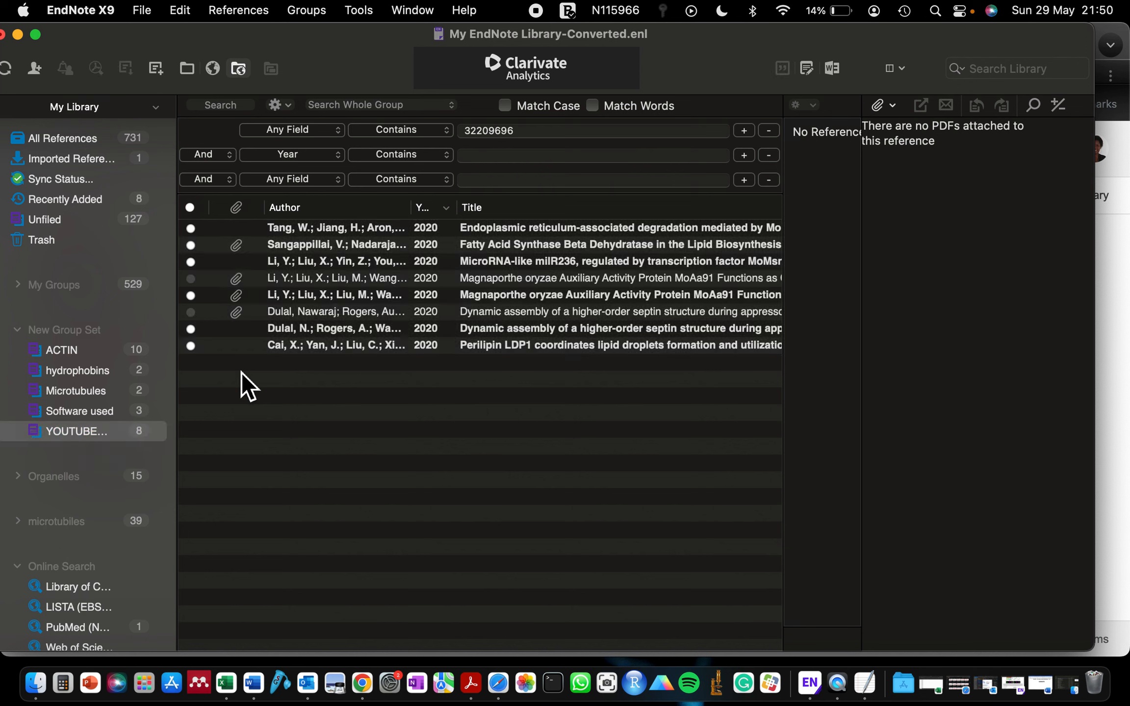
{"action": "left_click_drag", "start_coordinate": [262, 423], "coordinate": [254, 188]}
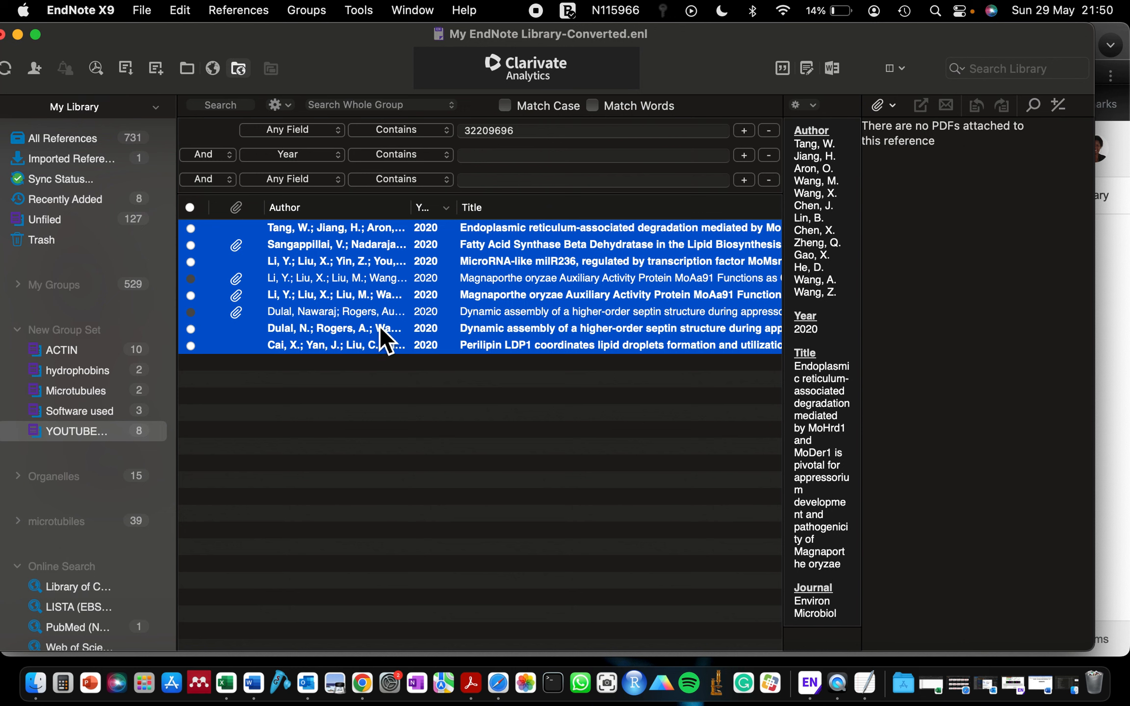
{"action": "left_click", "coordinate": [353, 329]}
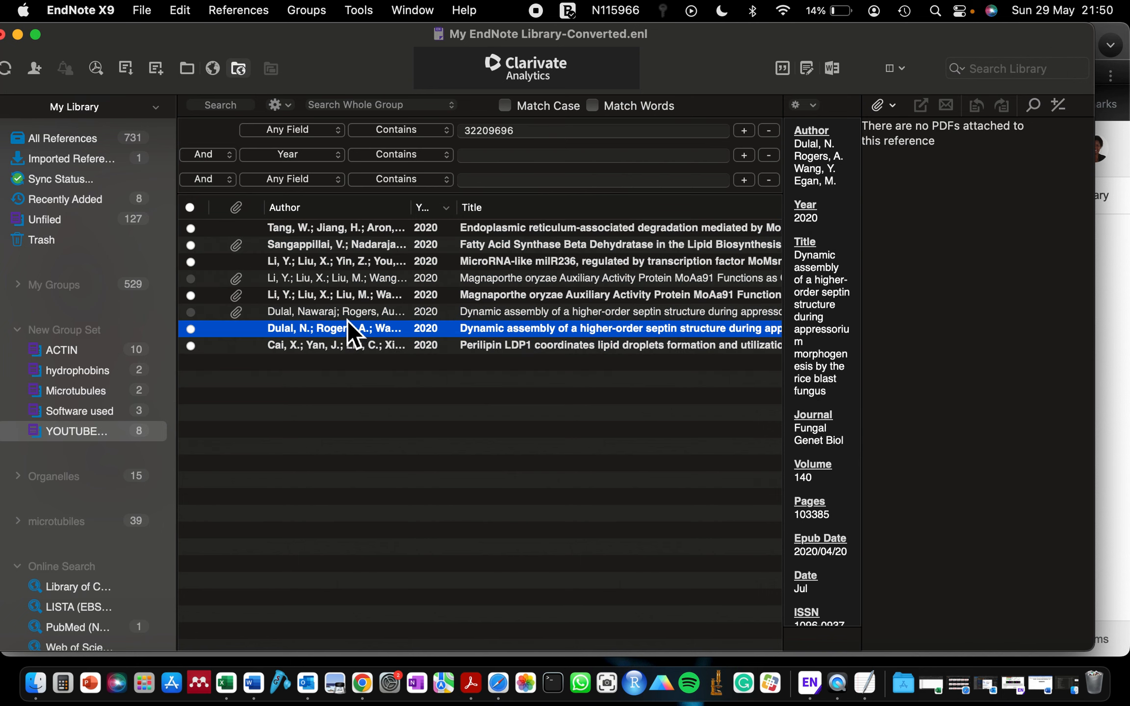
{"action": "left_click", "coordinate": [346, 317]}
{"action": "left_click", "coordinate": [348, 330]}
{"action": "left_click", "coordinate": [337, 313]}
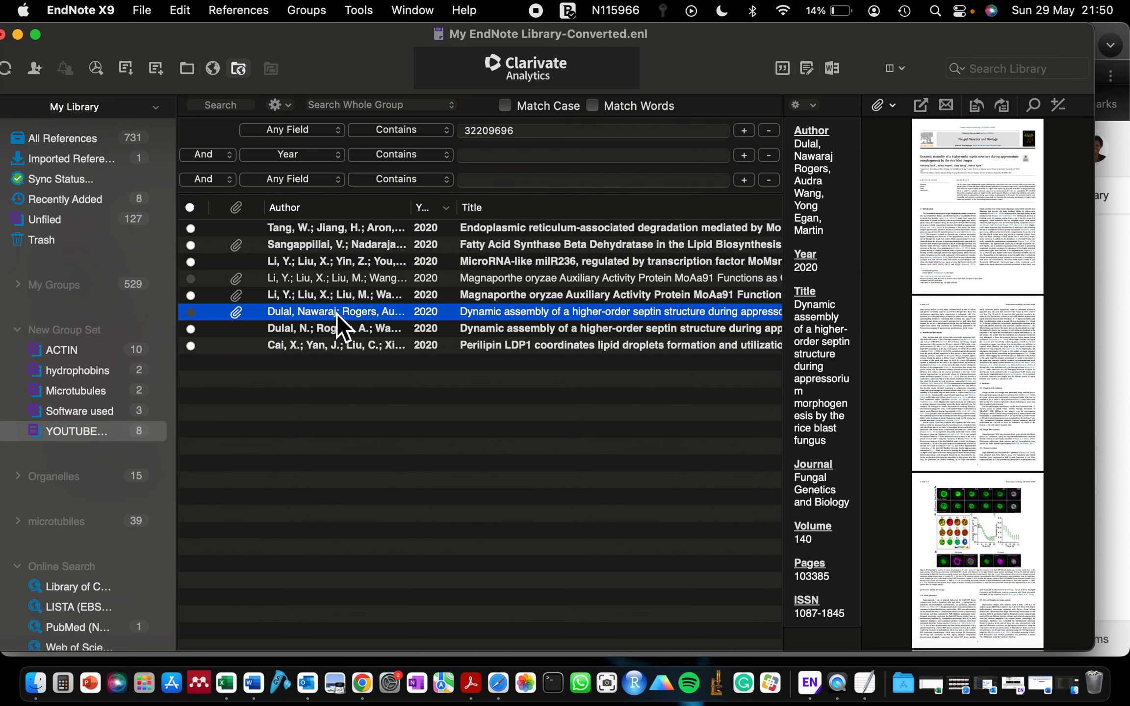
{"action": "left_click", "coordinate": [321, 333]}
{"action": "left_click", "coordinate": [312, 315]}
{"action": "left_click", "coordinate": [310, 328]}
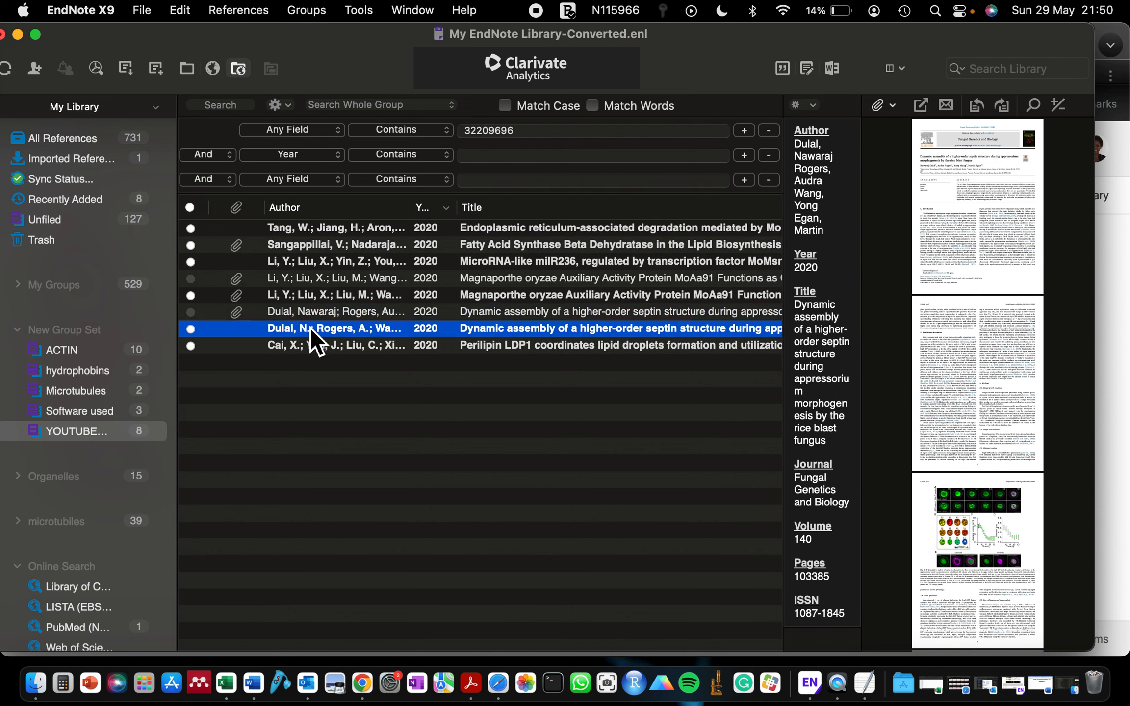
Run Find Duplicates on all the group's references, compare the two septin records and keep the one with the attached PDF.
{"action": "left_click_drag", "start_coordinate": [320, 356], "coordinate": [295, 214]}
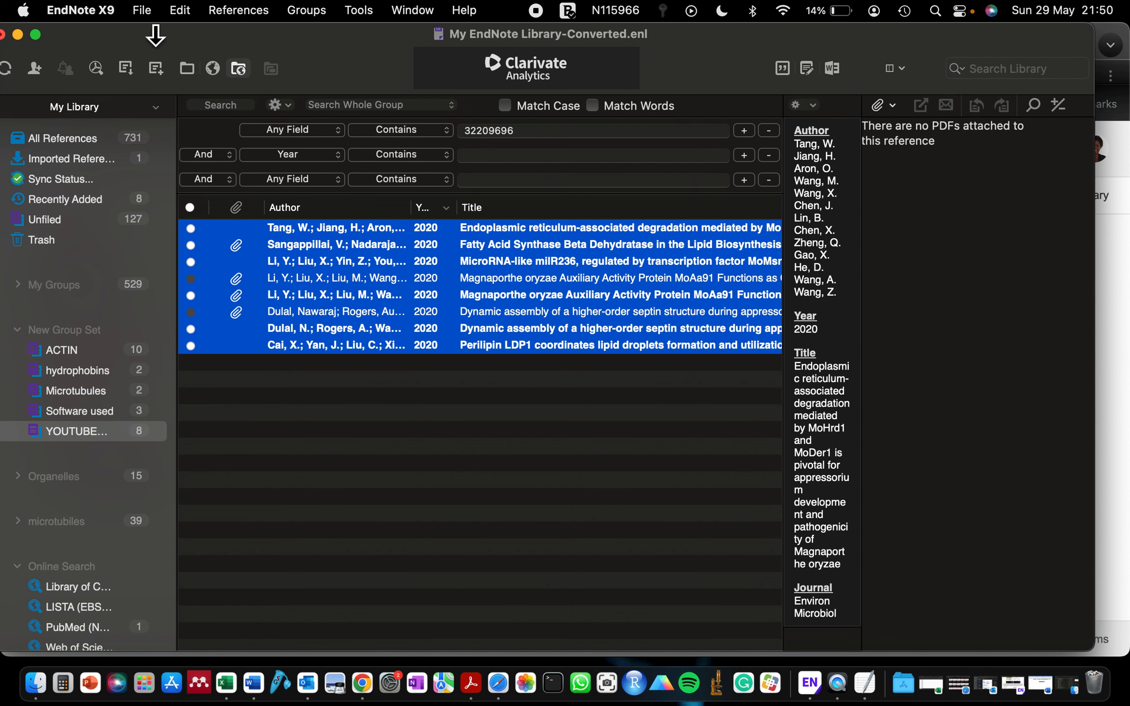
{"action": "left_click", "coordinate": [217, 12]}
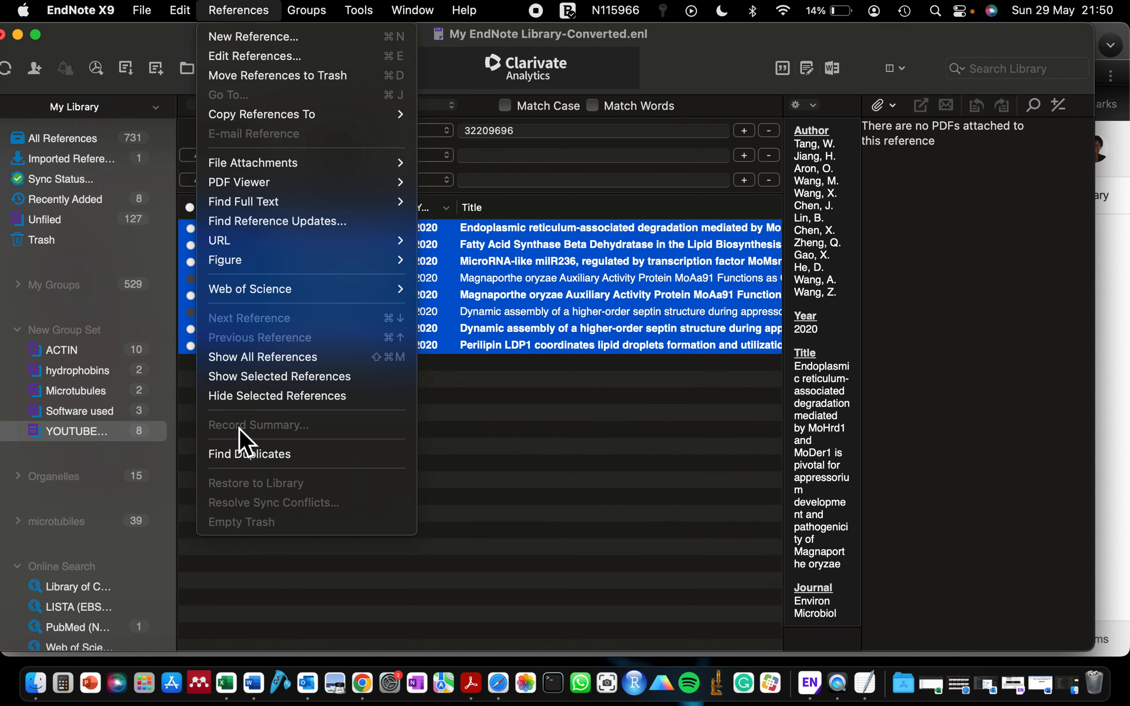
{"action": "left_click", "coordinate": [249, 455]}
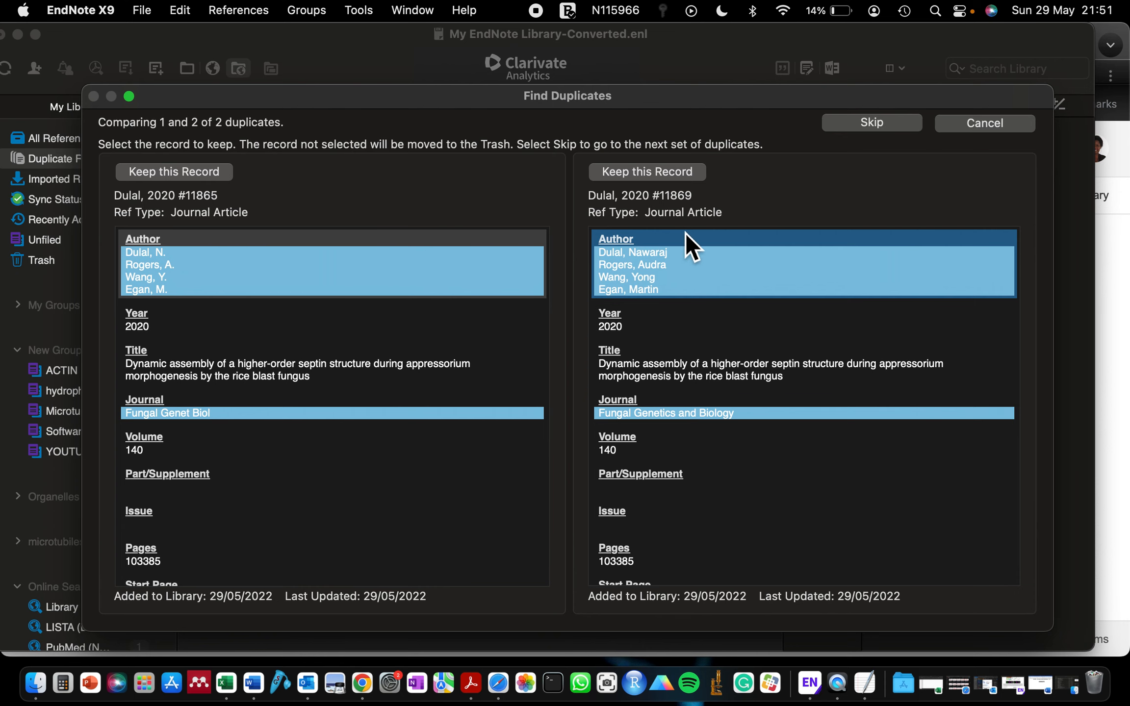
{"action": "scroll", "coordinate": [643, 500], "scroll_direction": "down", "scroll_amount": 15}
{"action": "scroll", "coordinate": [645, 512], "scroll_direction": "down", "scroll_amount": 5}
{"action": "scroll", "coordinate": [361, 386], "scroll_direction": "up", "scroll_amount": 5}
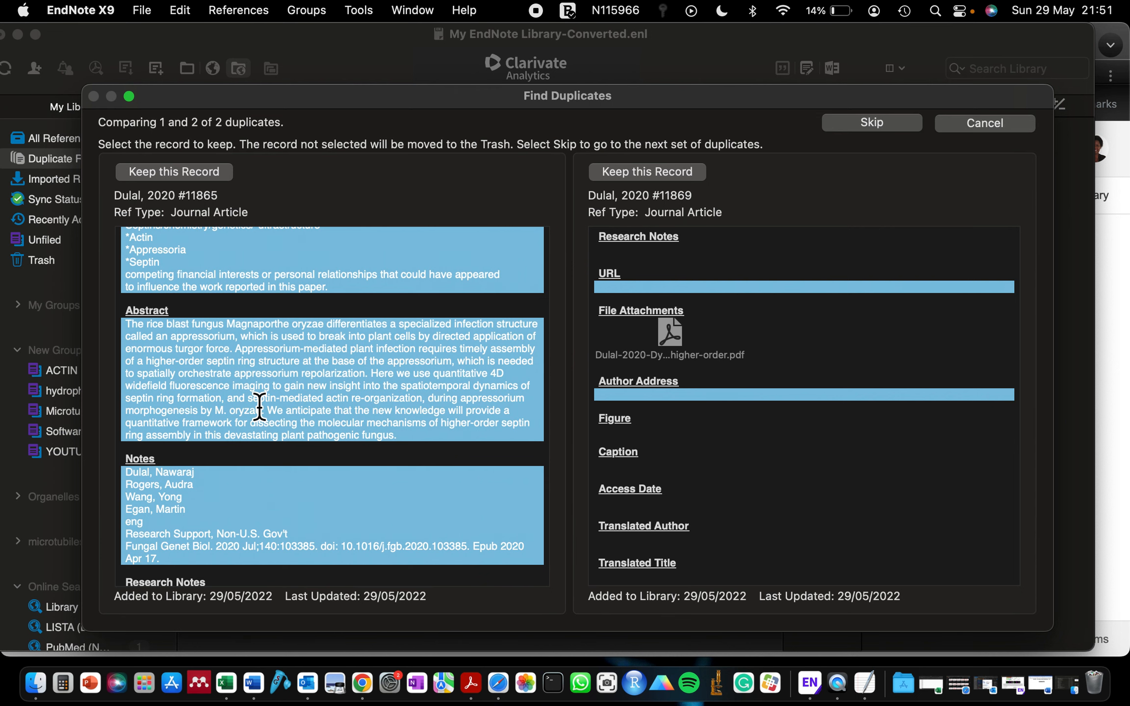
{"action": "scroll", "coordinate": [216, 438], "scroll_direction": "down", "scroll_amount": 10}
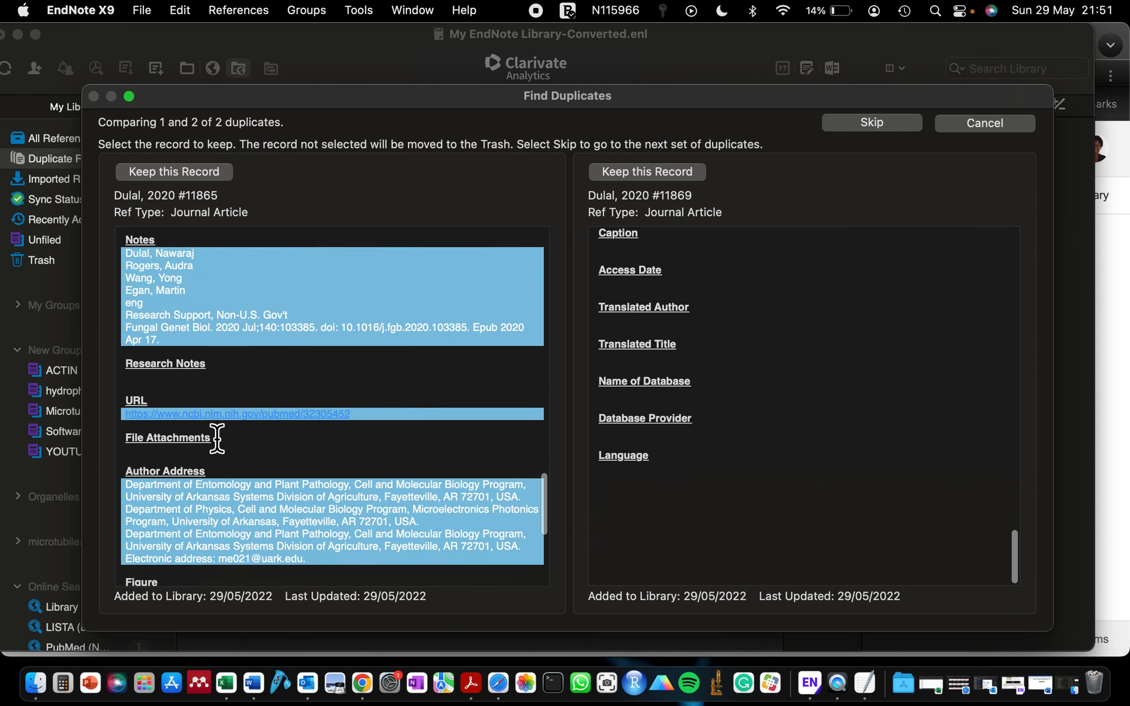
{"action": "left_click", "coordinate": [626, 176]}
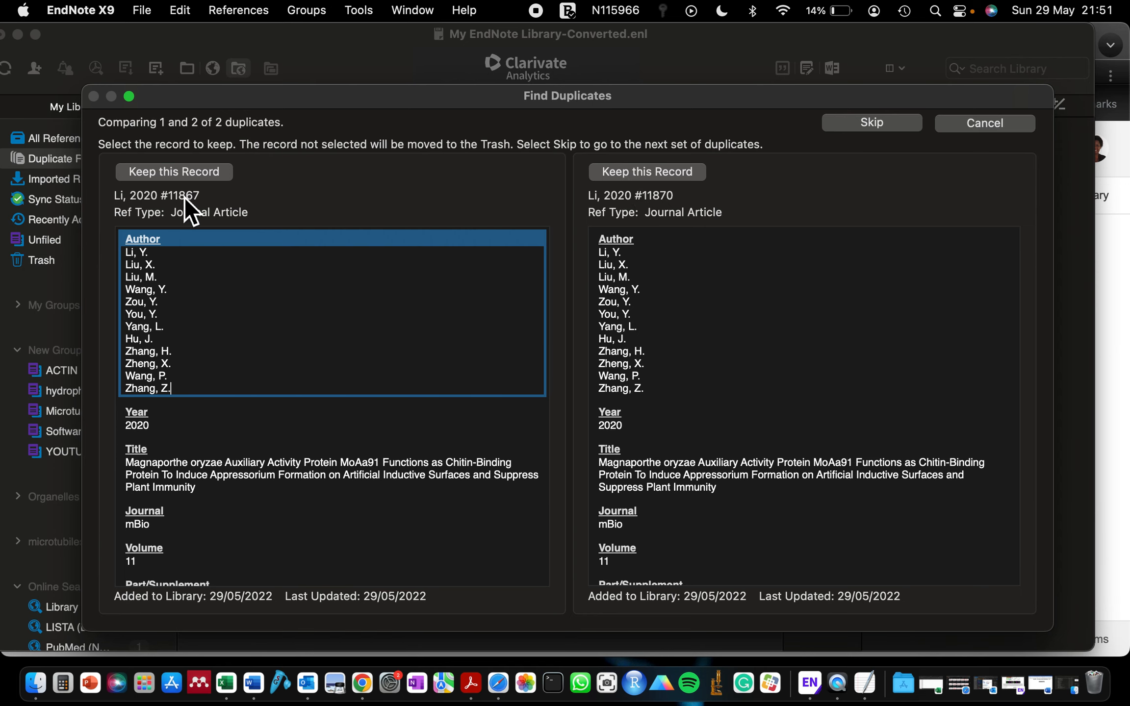
Compare the two duplicate MoAa91 chitin-binding protein records and keep record #11870.
{"action": "scroll", "coordinate": [287, 383], "scroll_direction": "down", "scroll_amount": 15}
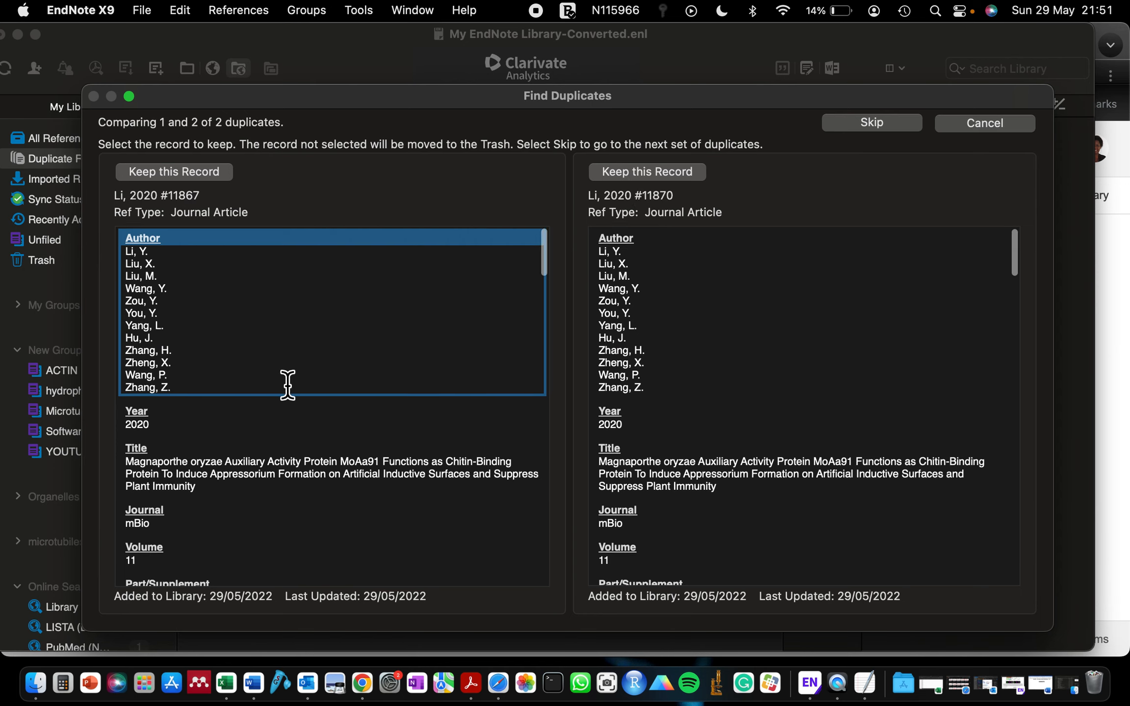
{"action": "scroll", "coordinate": [287, 383], "scroll_direction": "down", "scroll_amount": 10}
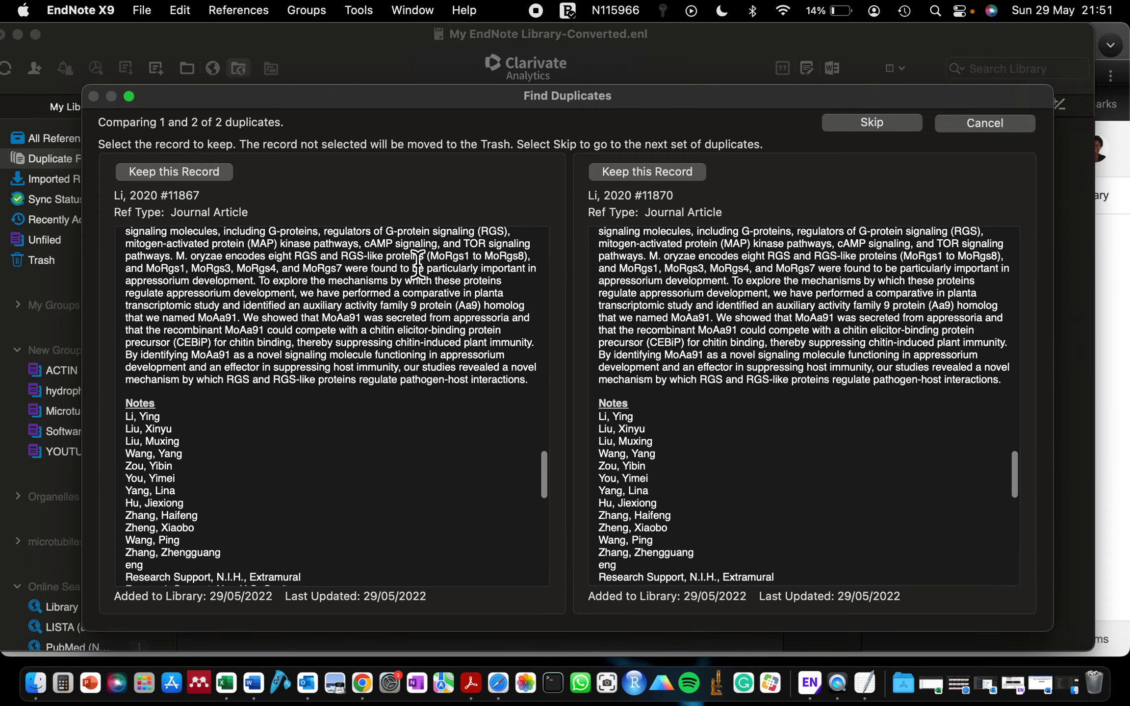
{"action": "left_click", "coordinate": [651, 177]}
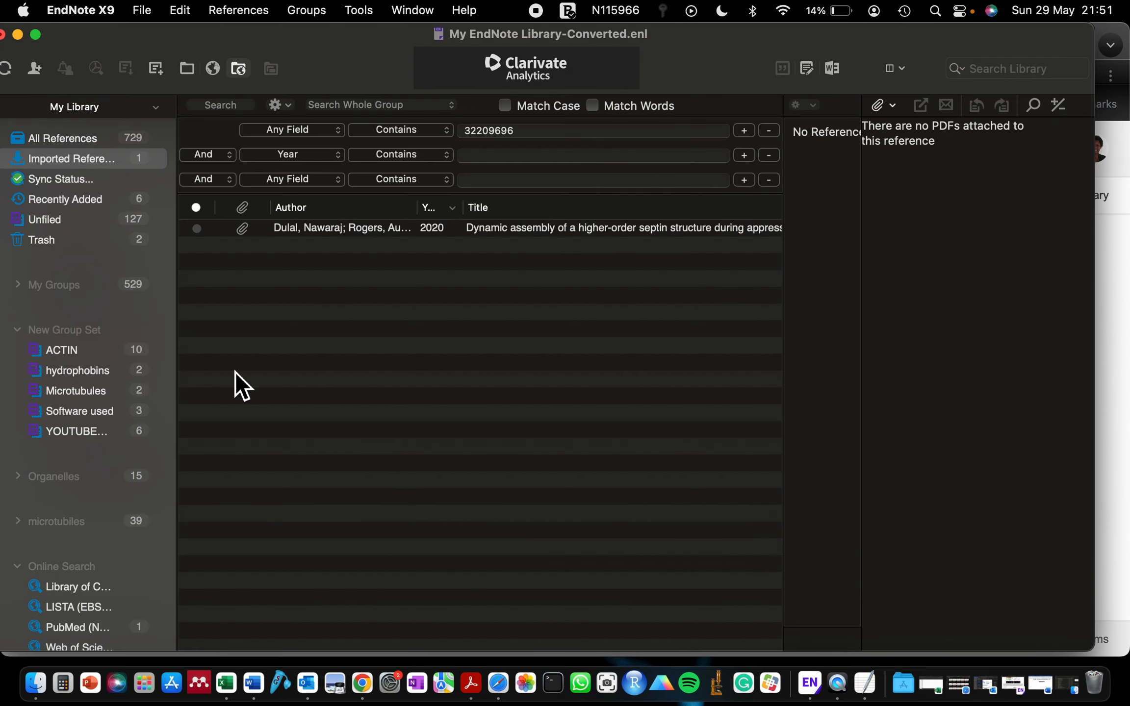
Permanently empty the library's Trash of the discarded duplicates and check the remaining references in the YOUTUBE TUTORIALS group.
{"action": "left_click", "coordinate": [76, 430]}
{"action": "left_click_drag", "start_coordinate": [373, 334], "coordinate": [419, 203]}
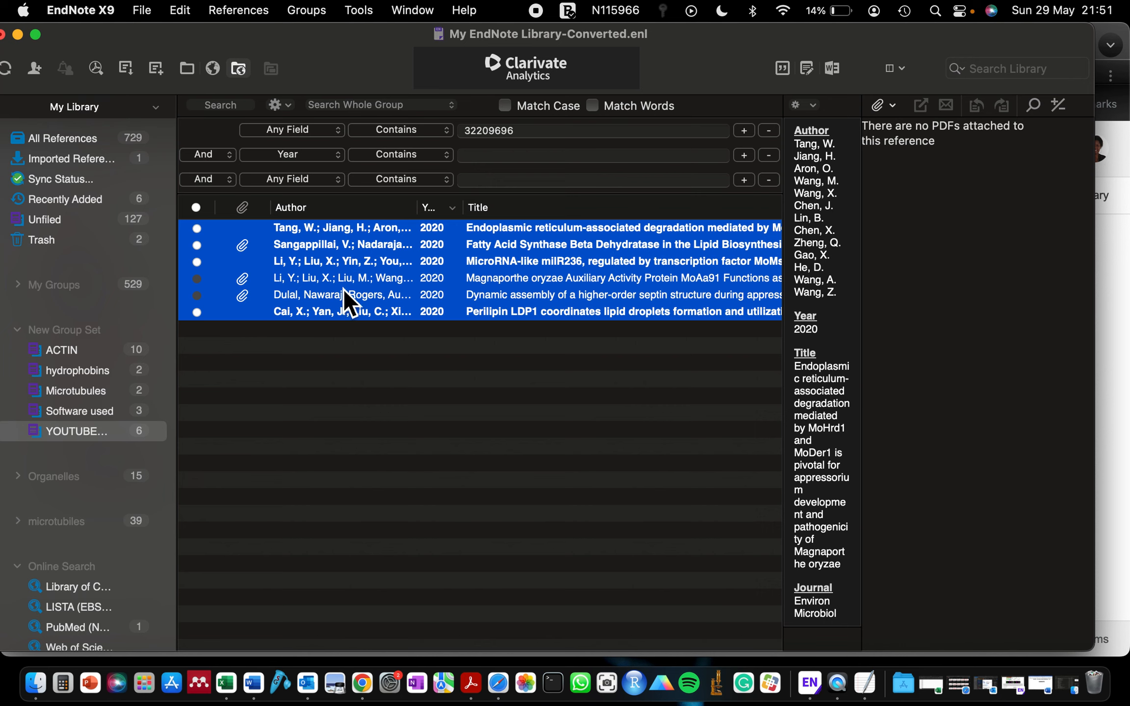
{"action": "left_click", "coordinate": [109, 245]}
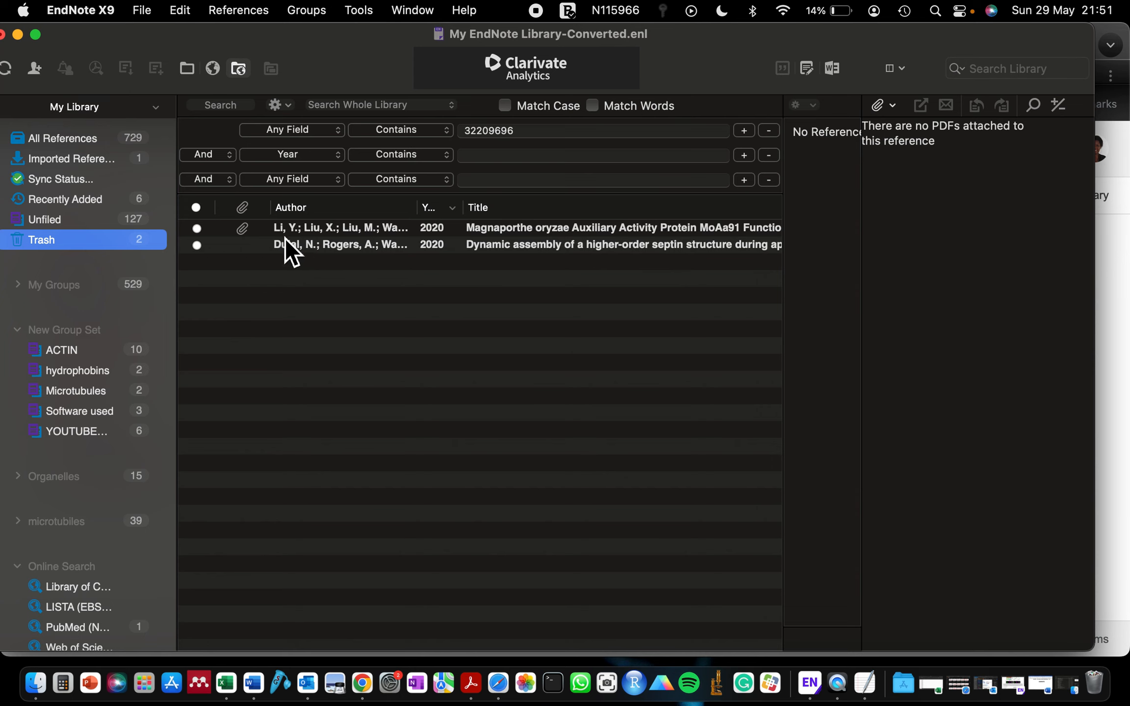
{"action": "right_click", "coordinate": [44, 240]}
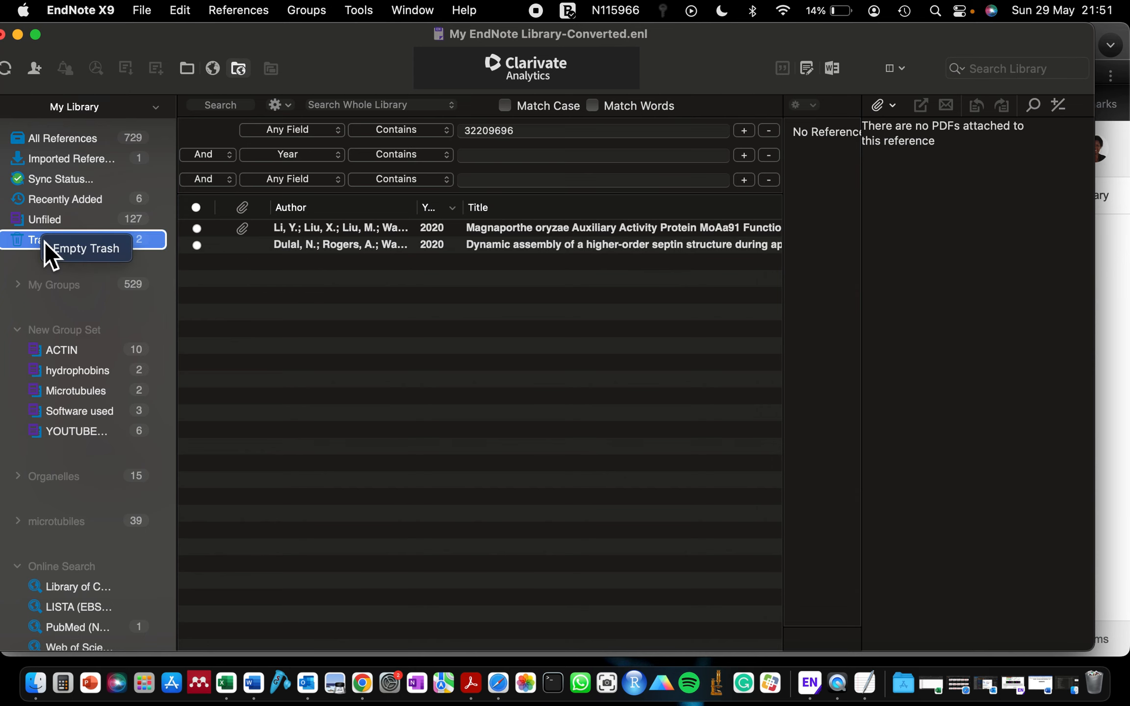
{"action": "left_click", "coordinate": [63, 252]}
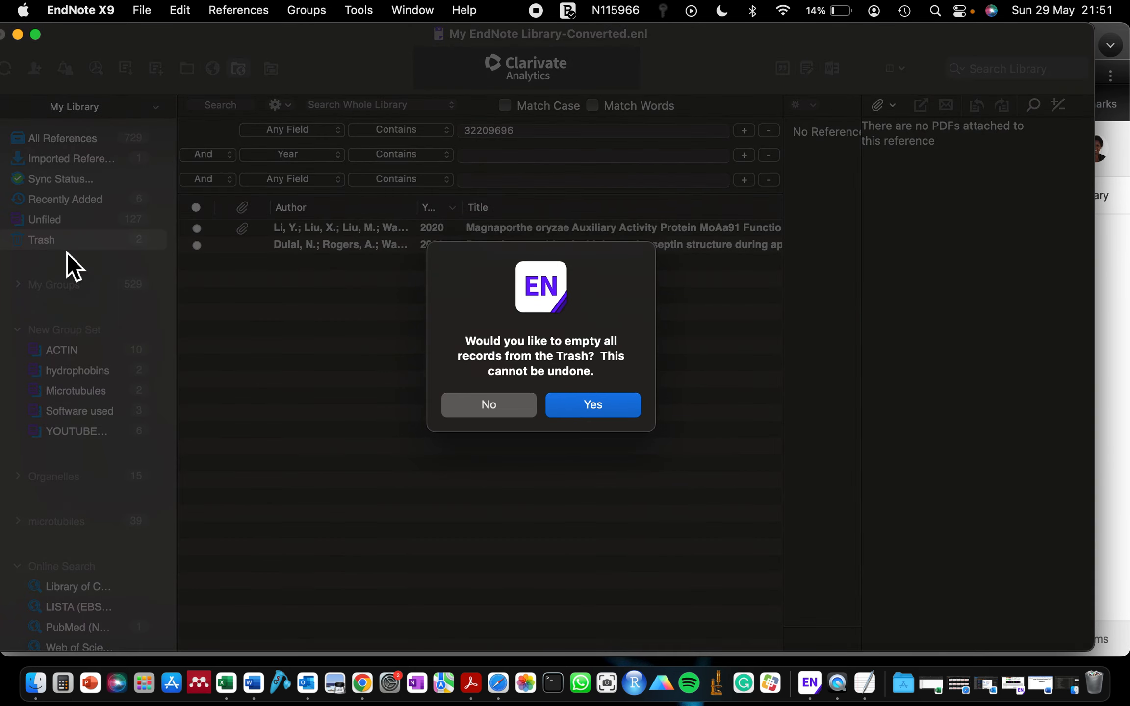
{"action": "key", "text": "Return"}
{"action": "left_click", "coordinate": [72, 438]}
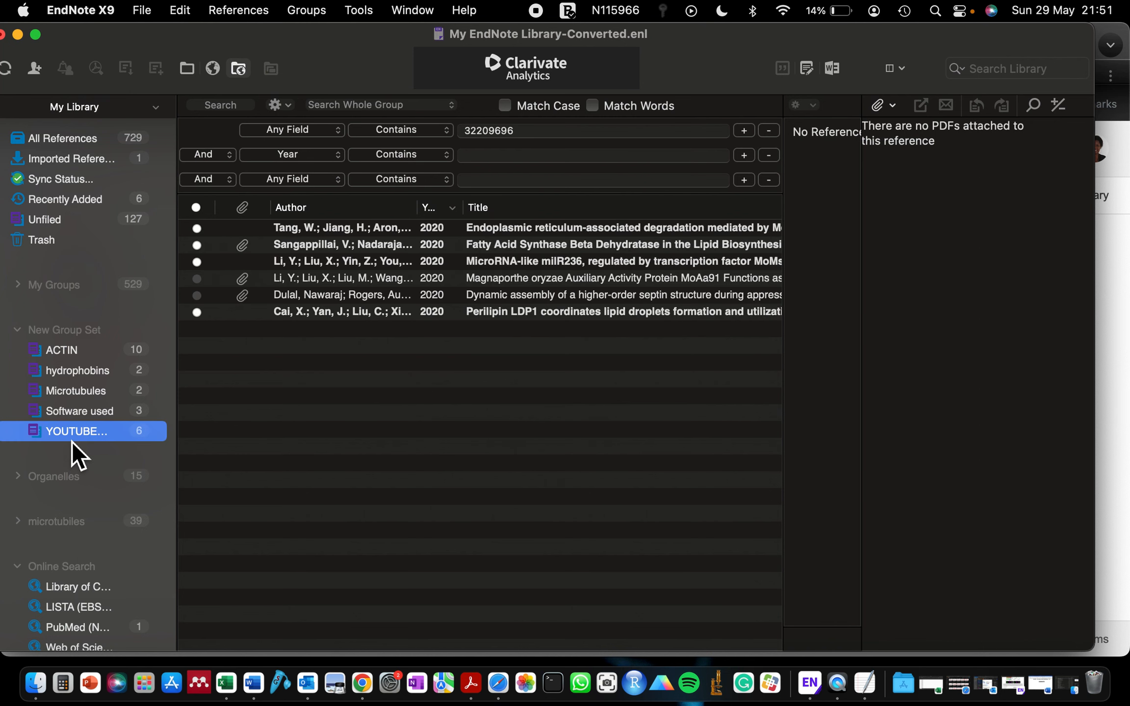
{"action": "left_click", "coordinate": [298, 293]}
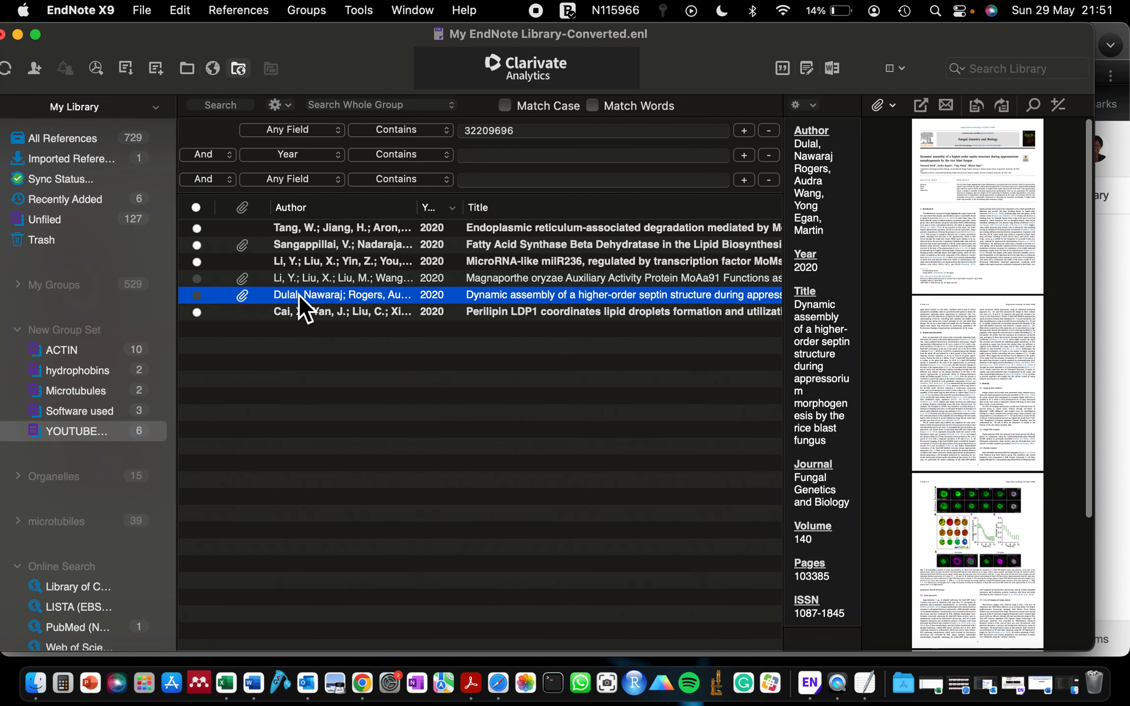